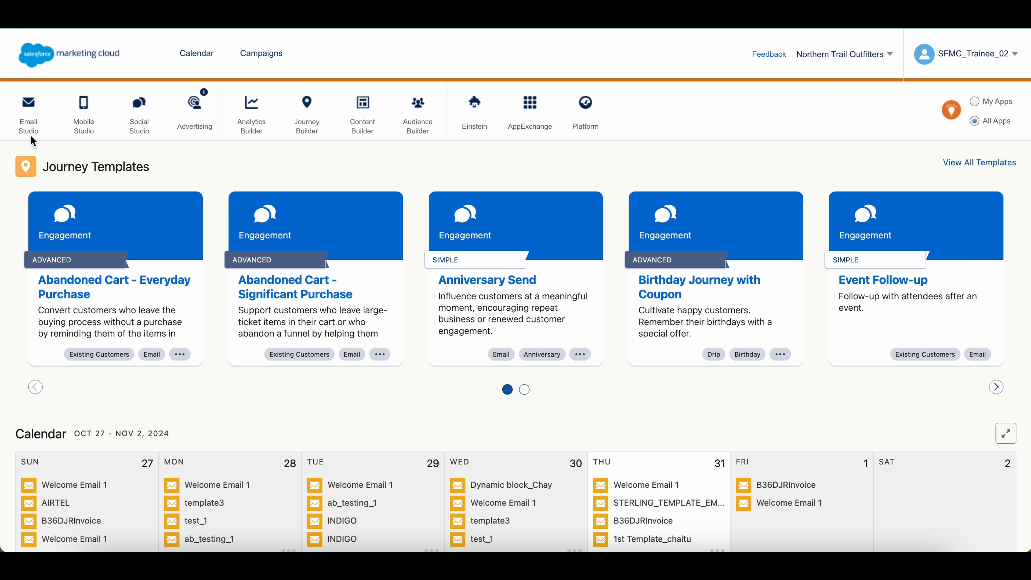
Go to the Content library in Email Studio's Email section
mouse_move(30, 121)
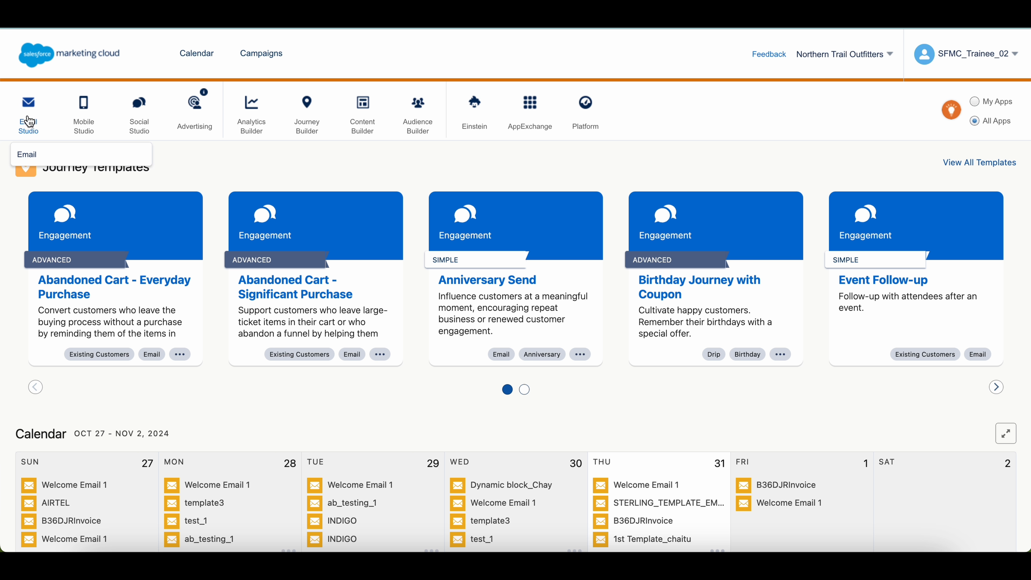
left_click(28, 154)
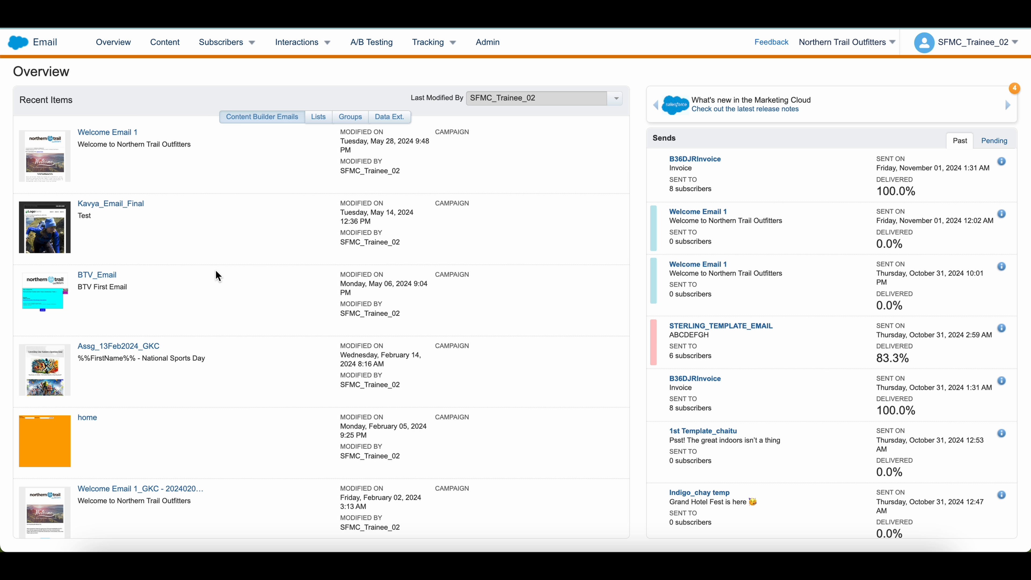
left_click(165, 43)
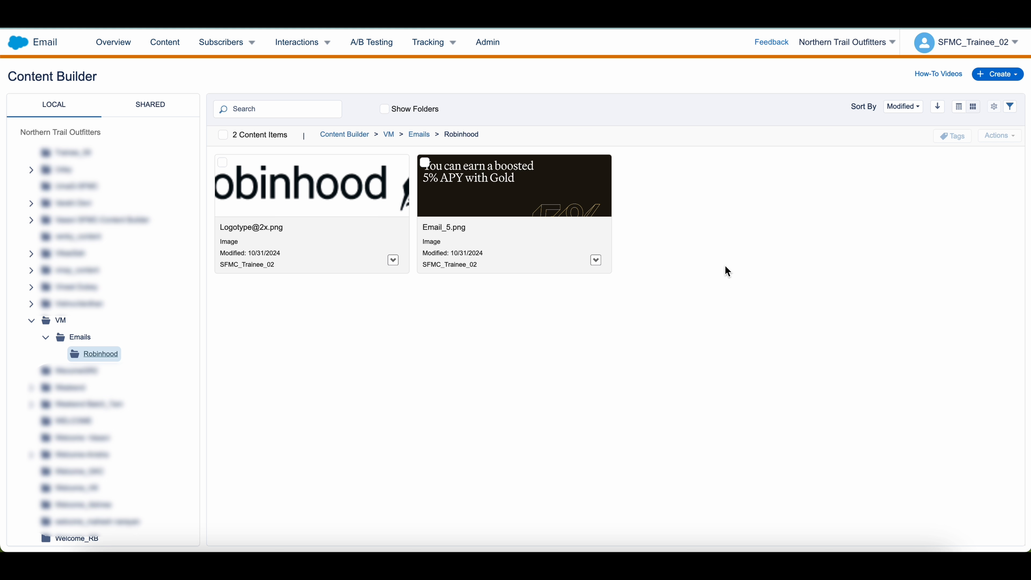
Create a new Email Message in the Robinhood content folder
left_click(1008, 79)
mouse_move(963, 175)
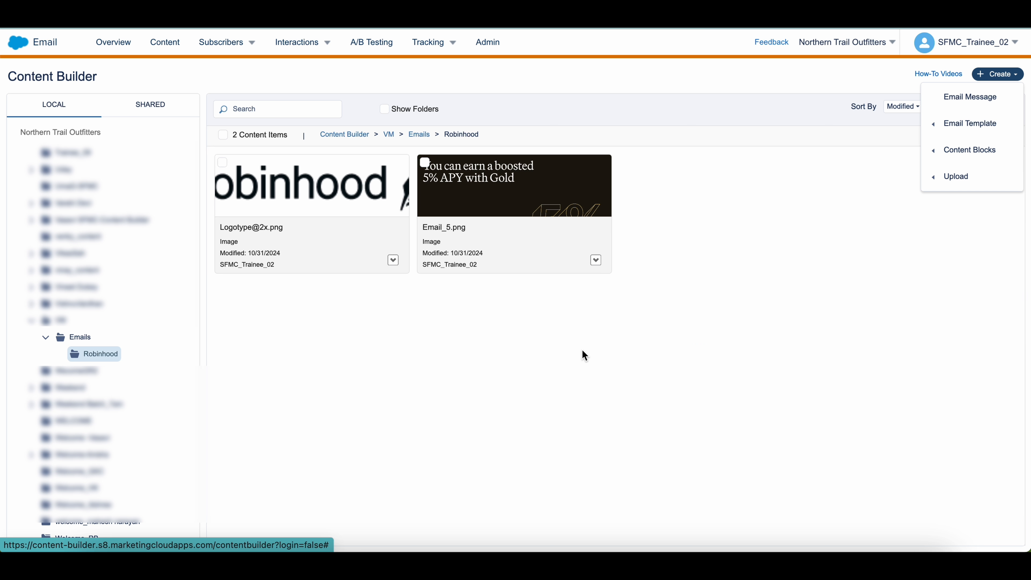
left_click(467, 315)
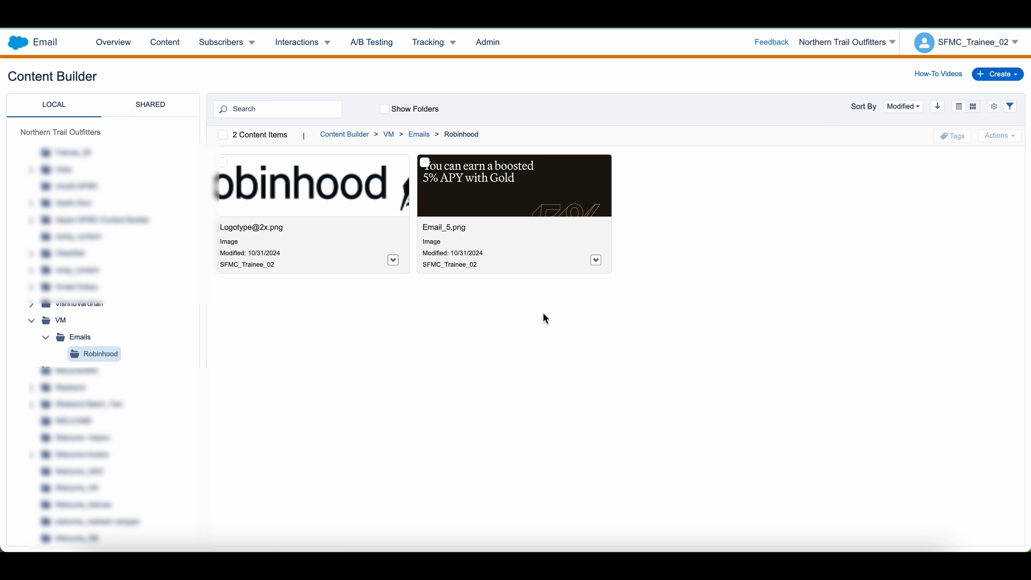
left_click(1001, 80)
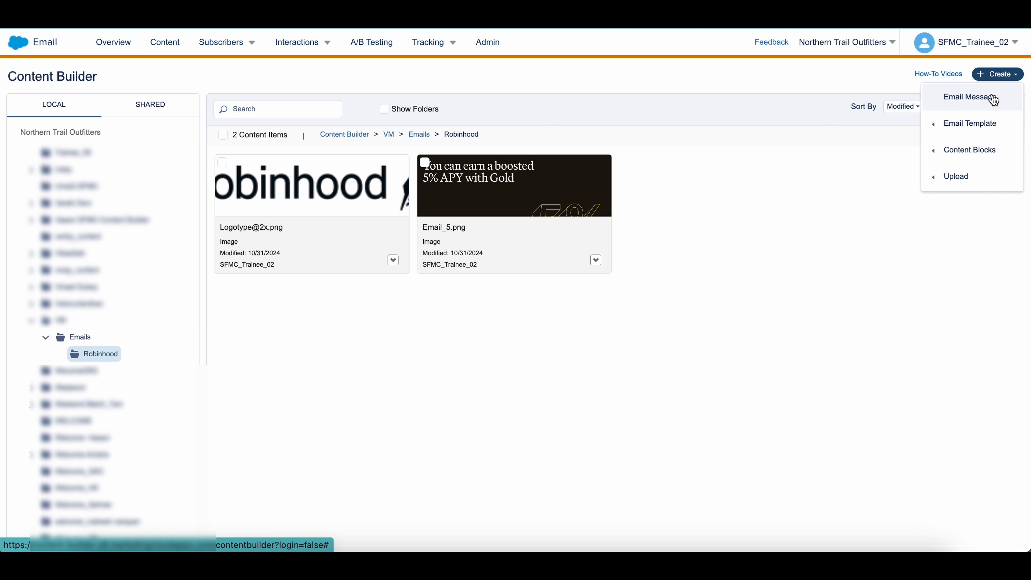
left_click(993, 99)
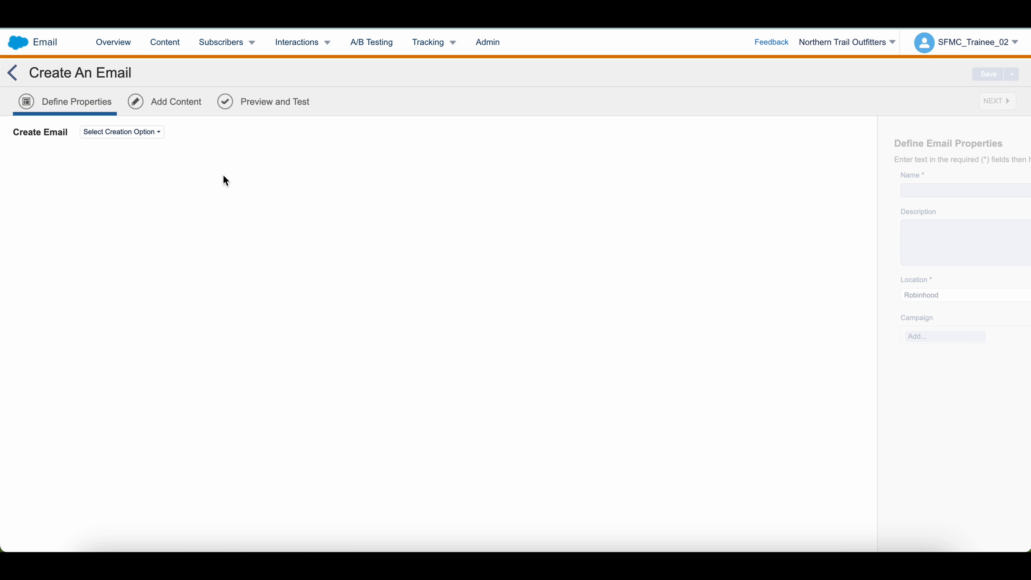
Choose Template as the creation option and pick the Blank Page empty template
left_click(156, 140)
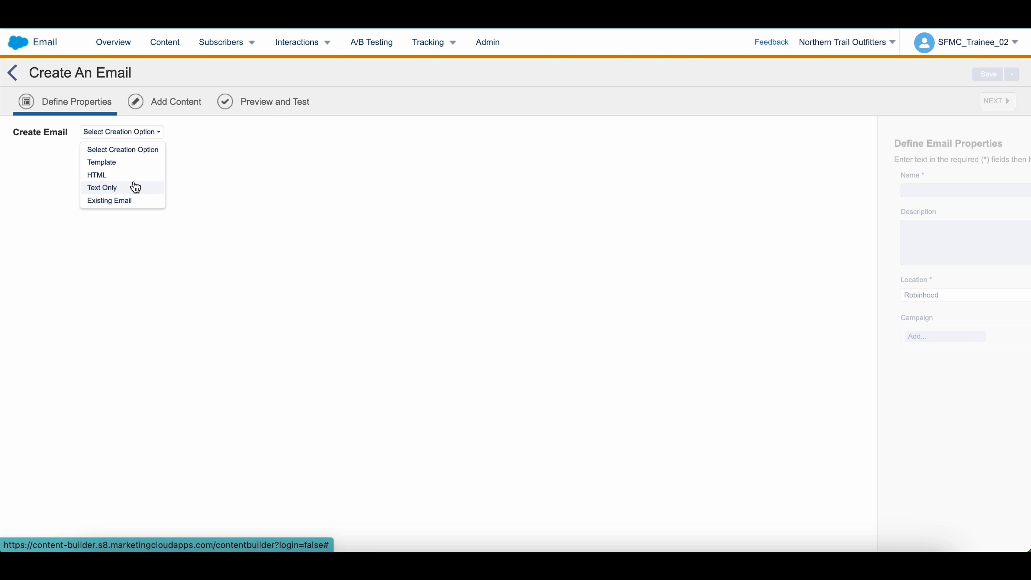
left_click(157, 169)
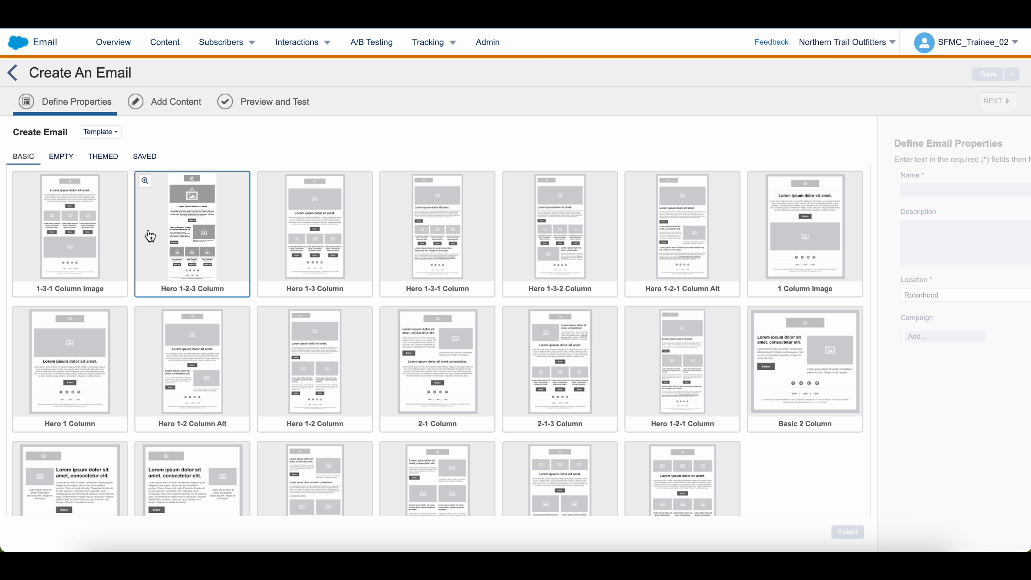
scroll(162, 284, "down", 2)
scroll(152, 272, "up", 2)
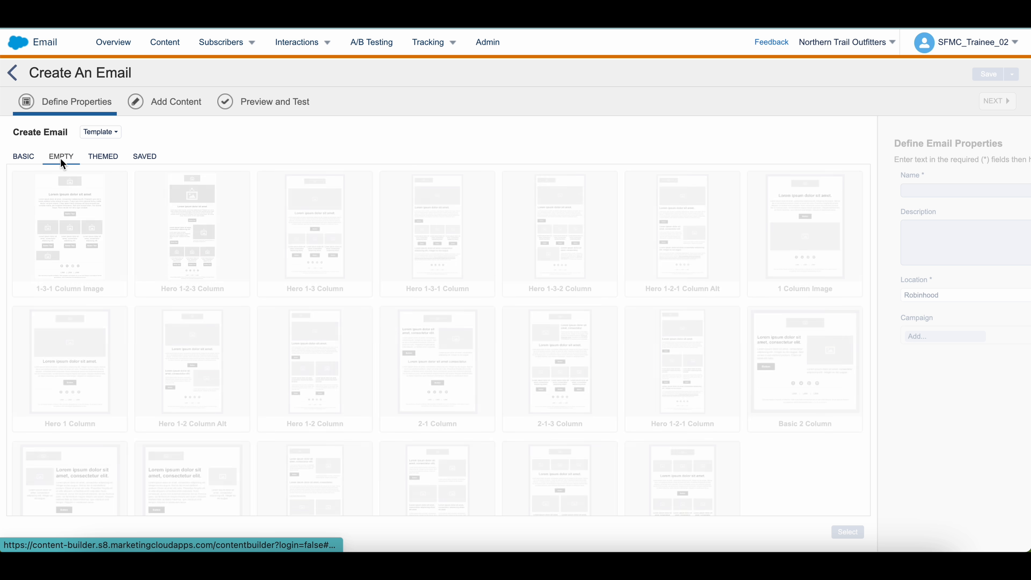
left_click(61, 158)
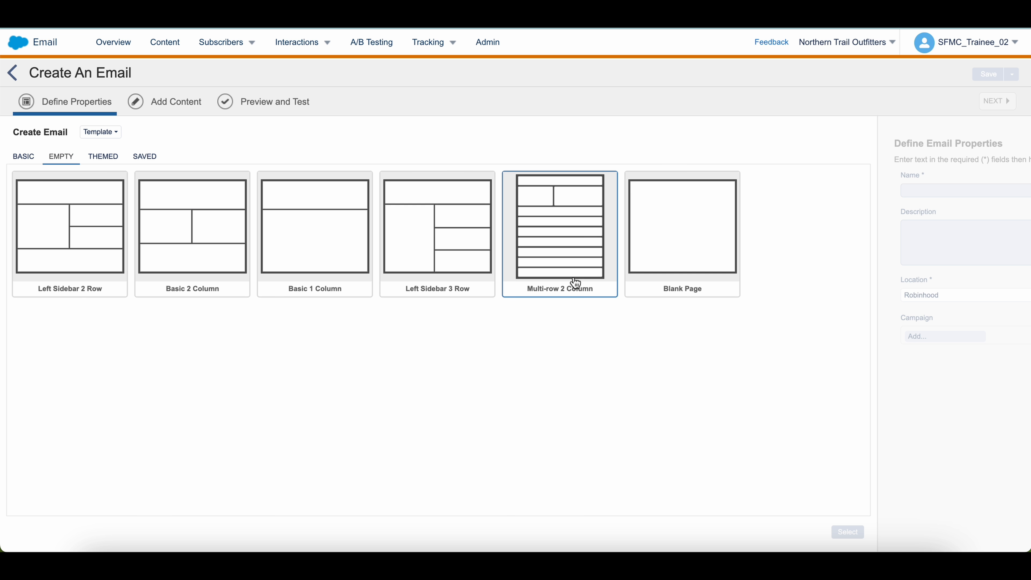
double_click(690, 256)
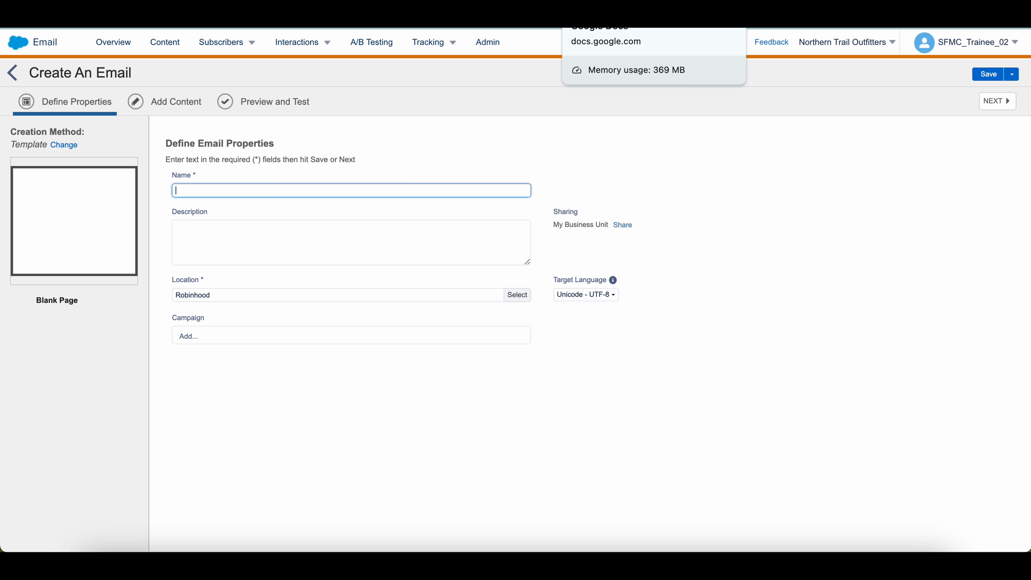
Name the email 'Get 5% APY when you go Gold' using the copy doc's subject, then continue
left_click(584, 16)
left_click(523, 191)
left_click_drag(326, 222, 482, 223)
key("super+c")
left_click(406, 16)
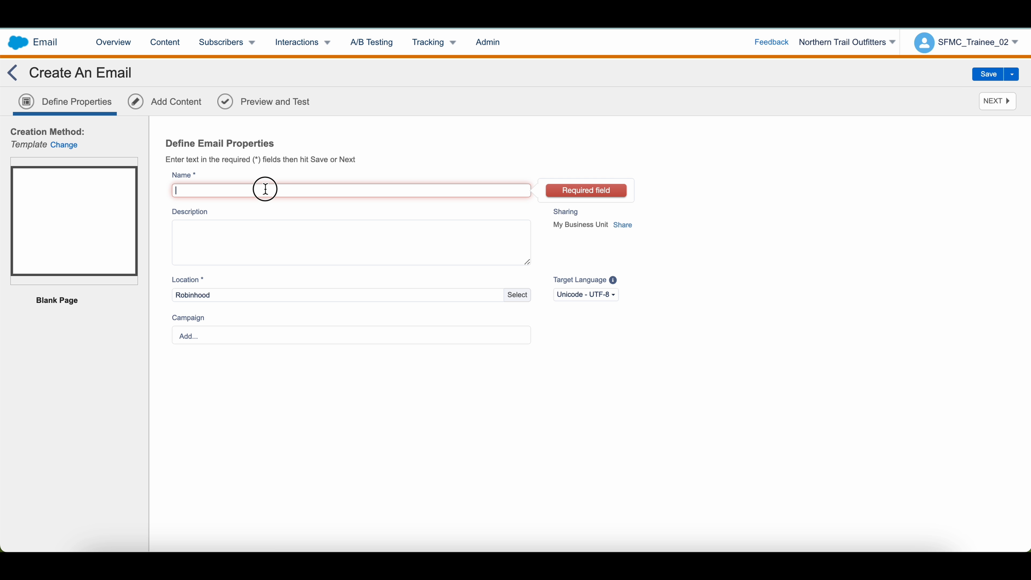
key("super+v")
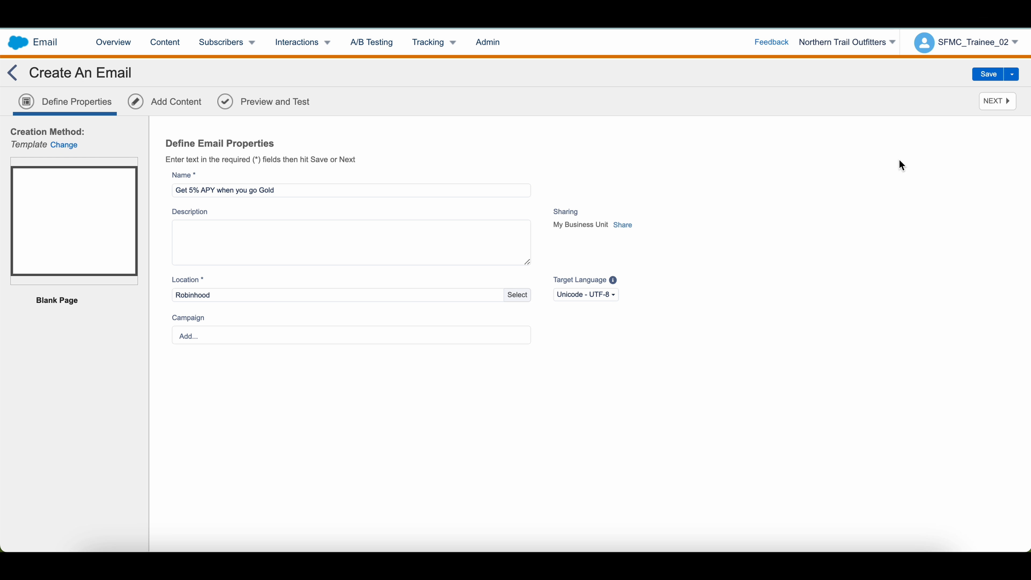
left_click(994, 103)
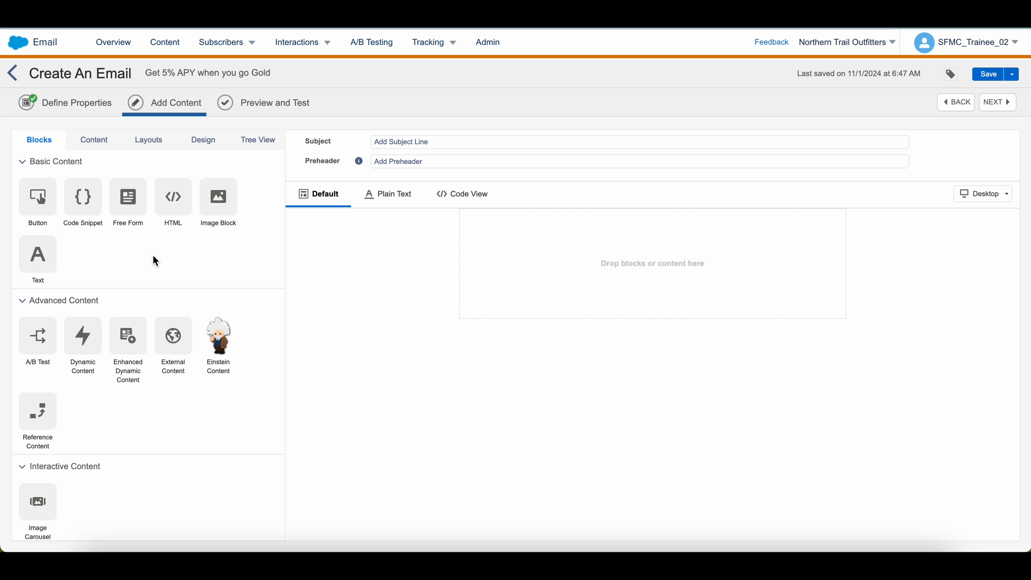
left_click(94, 148)
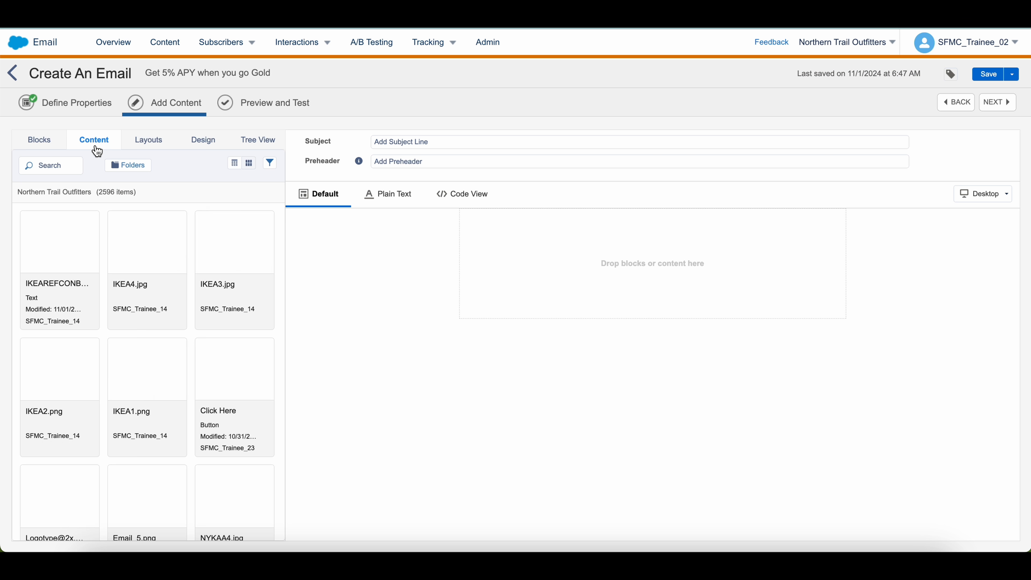
left_click(147, 145)
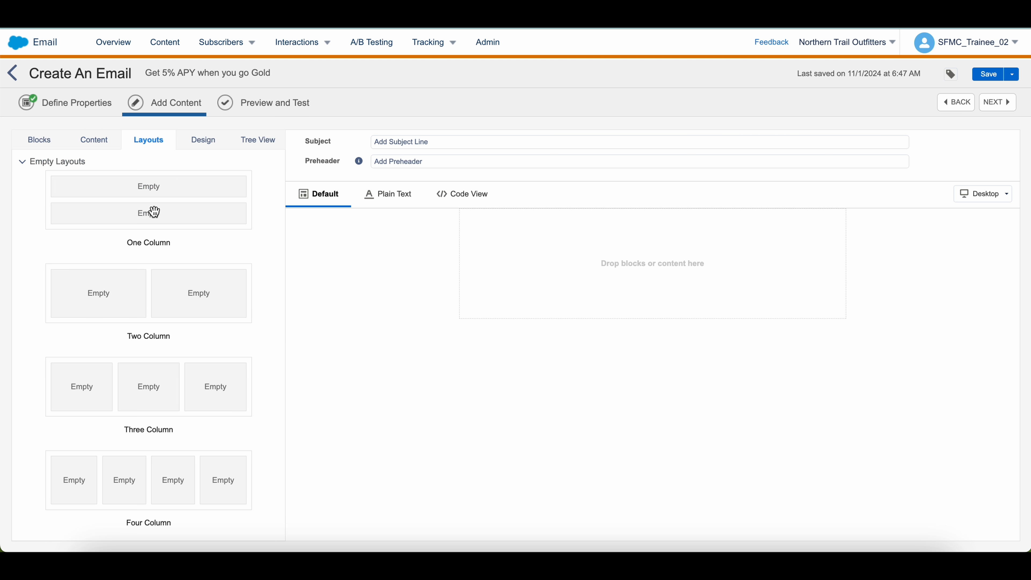
scroll(150, 278, "down", 6)
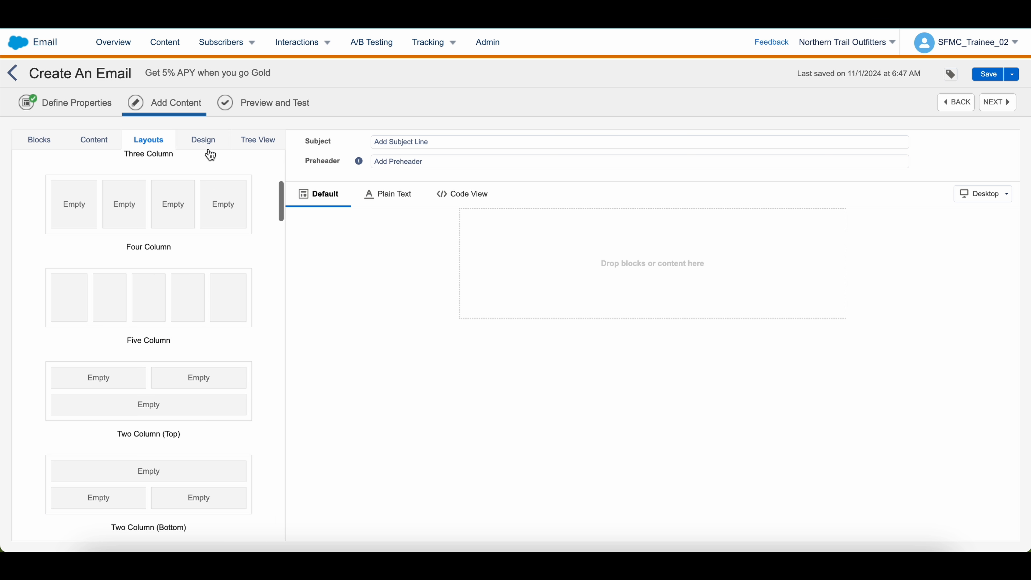
left_click(206, 150)
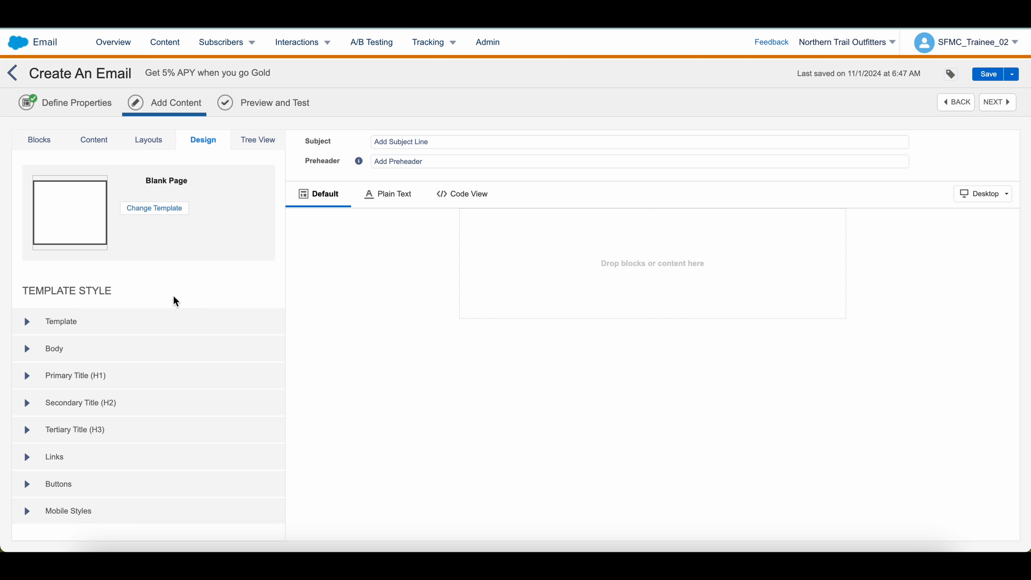
left_click(259, 148)
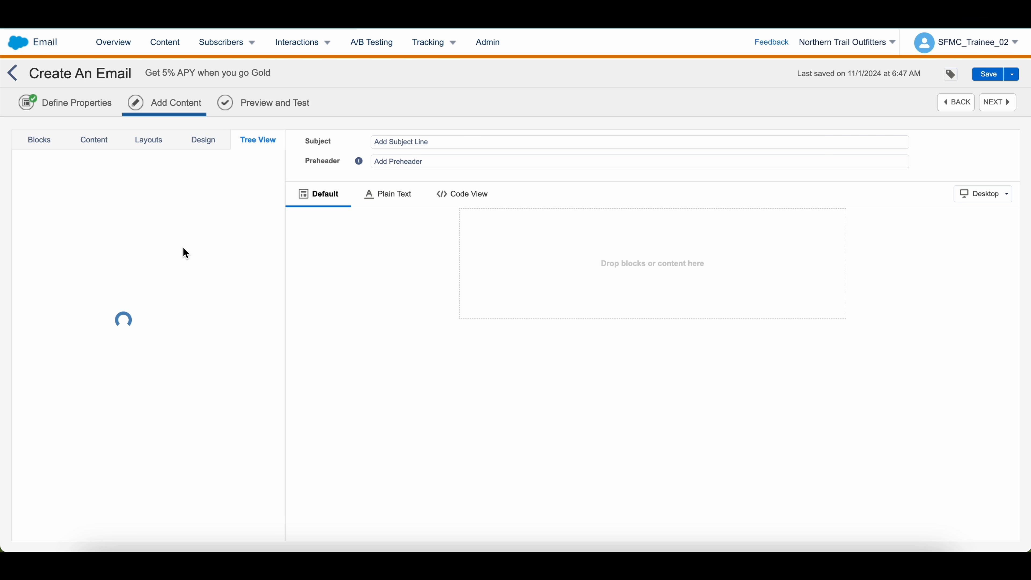
left_click(39, 139)
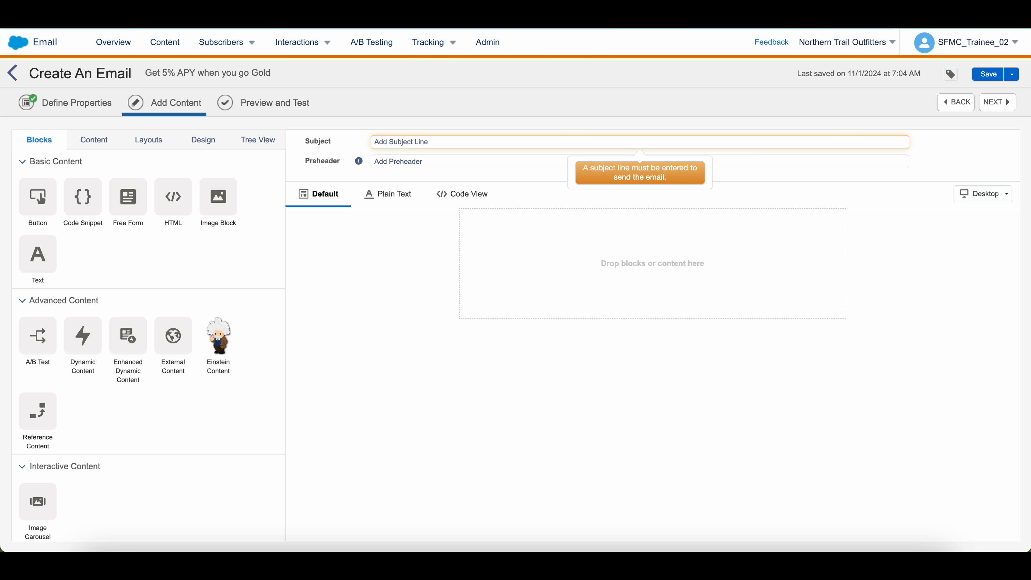
Set the email subject to 'Get 5% APY when you go Gold' from the copy document
left_click(690, 15)
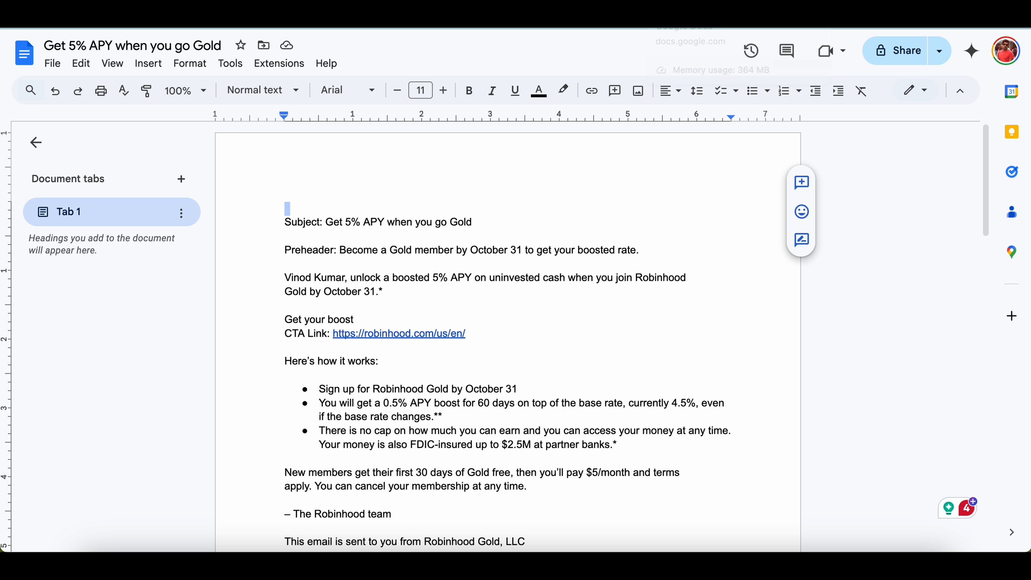
left_click(379, 239)
left_click_drag(326, 223, 479, 222)
key("ctrl+c")
key("ctrl+shift+Tab")
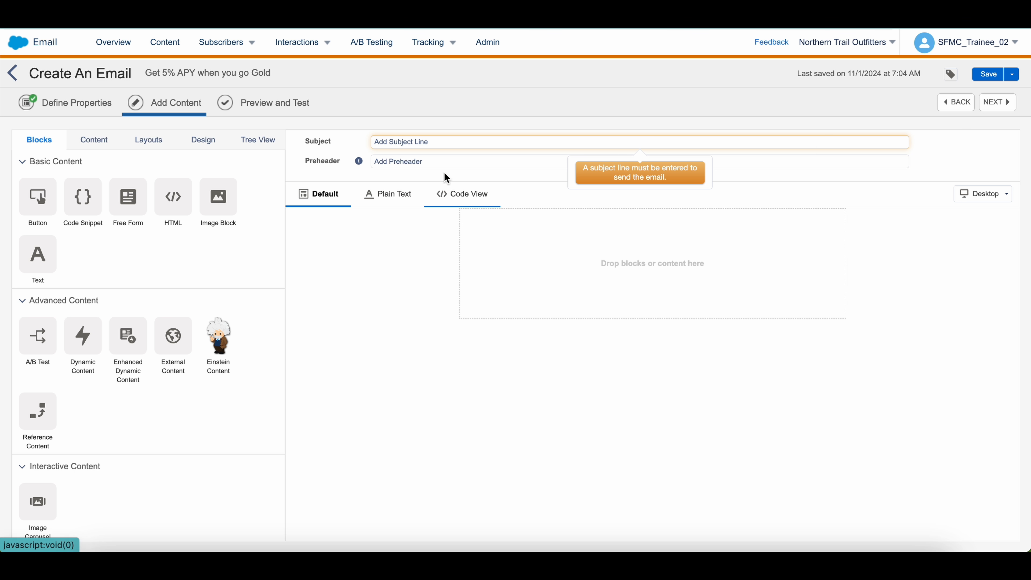
left_click(418, 138)
key("ctrl+v")
left_click(402, 247)
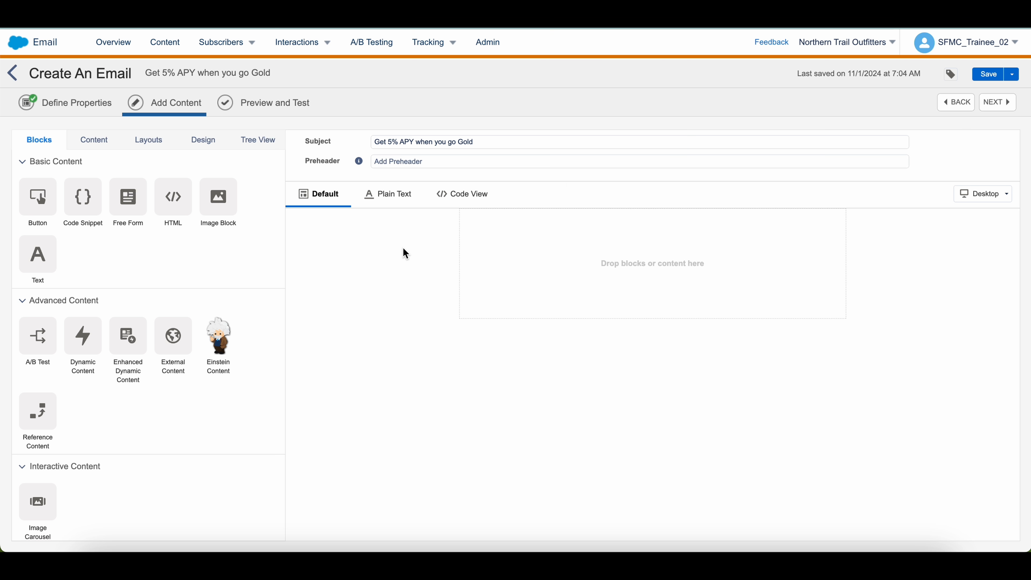
Set the preheader to 'Become a Gold member by October 31 to get your boosted rate.'
left_click(410, 160)
key("ctrl+Tab")
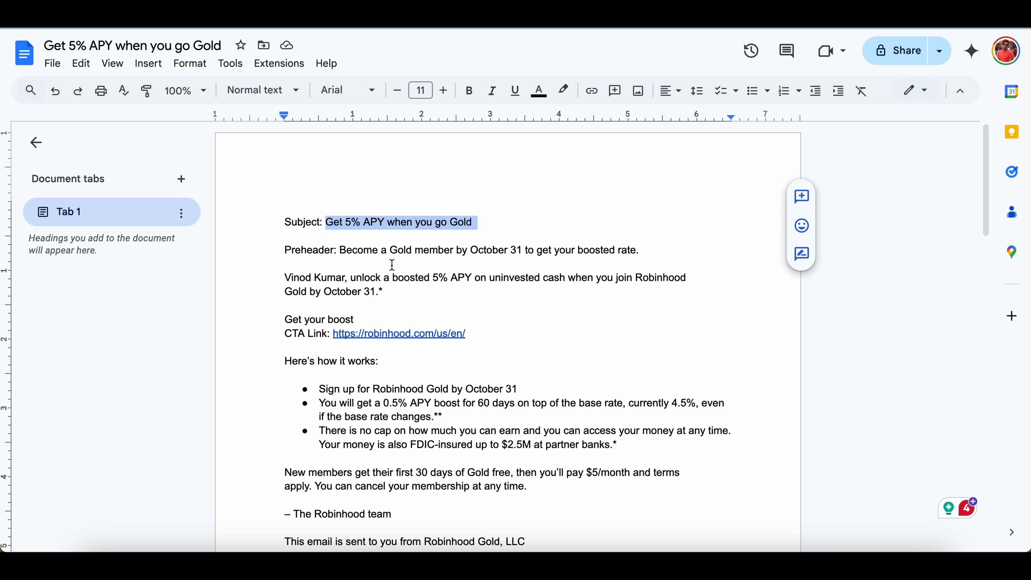
left_click(340, 250)
left_click_drag(339, 249, 646, 253)
key("ctrl+c")
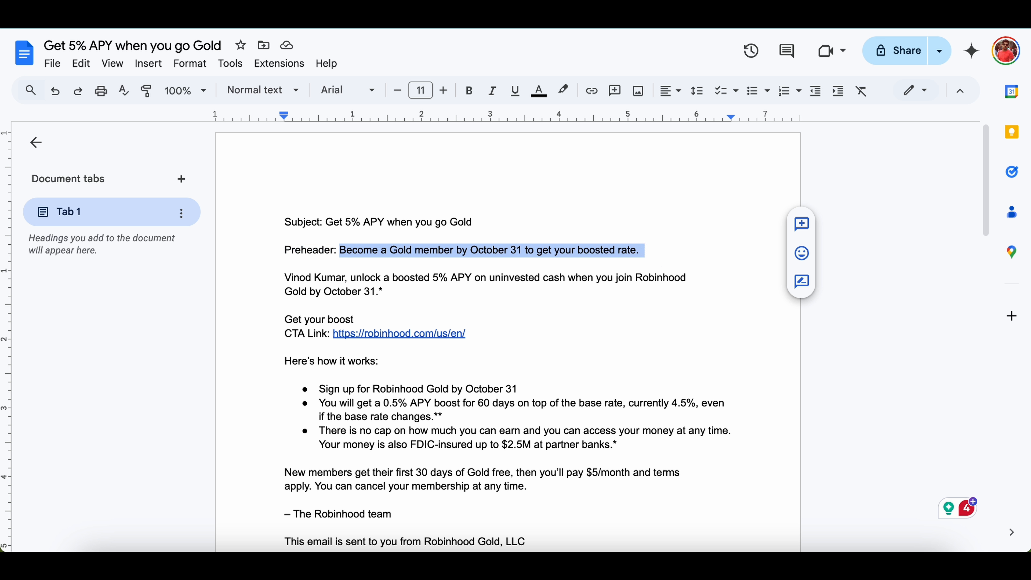
key("ctrl+shift+Tab")
key("ctrl+v")
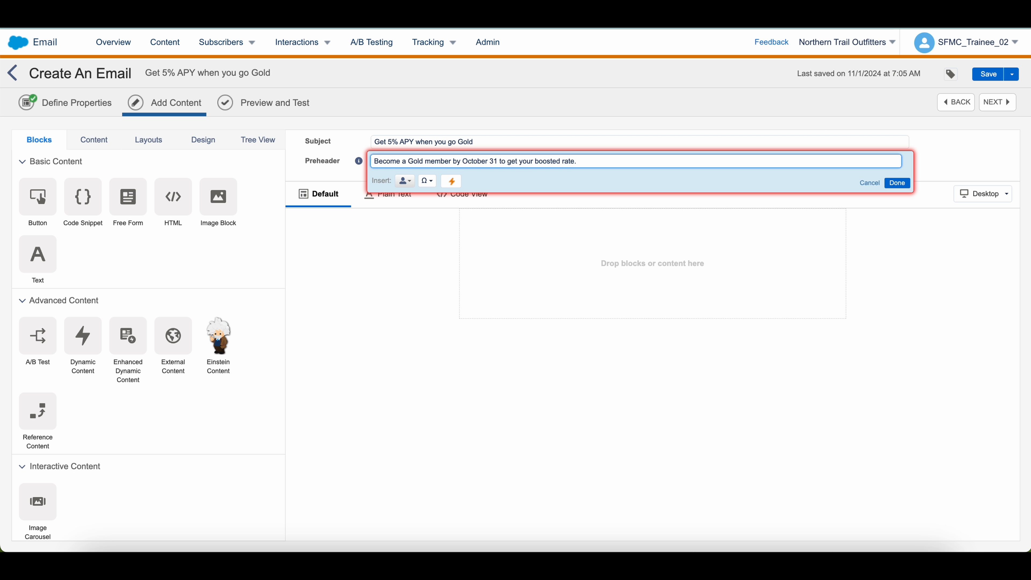
left_click(413, 271)
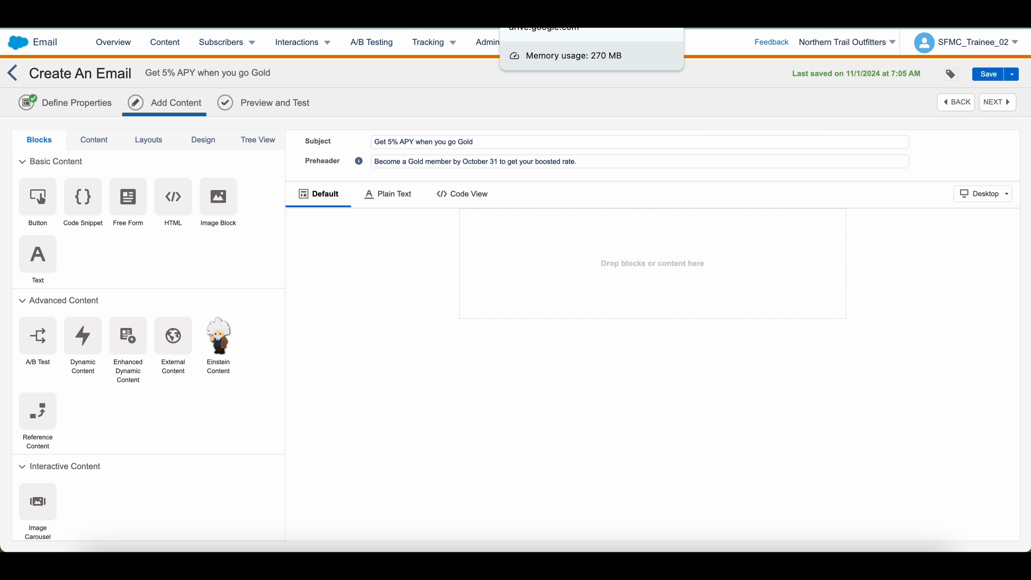
left_click(544, 28)
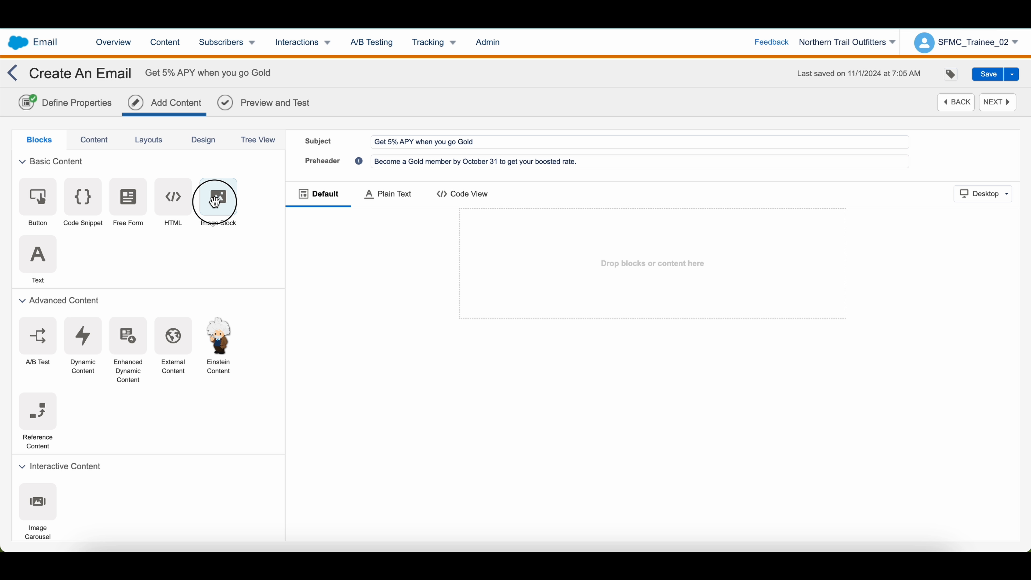
left_click_drag(217, 199, 574, 270)
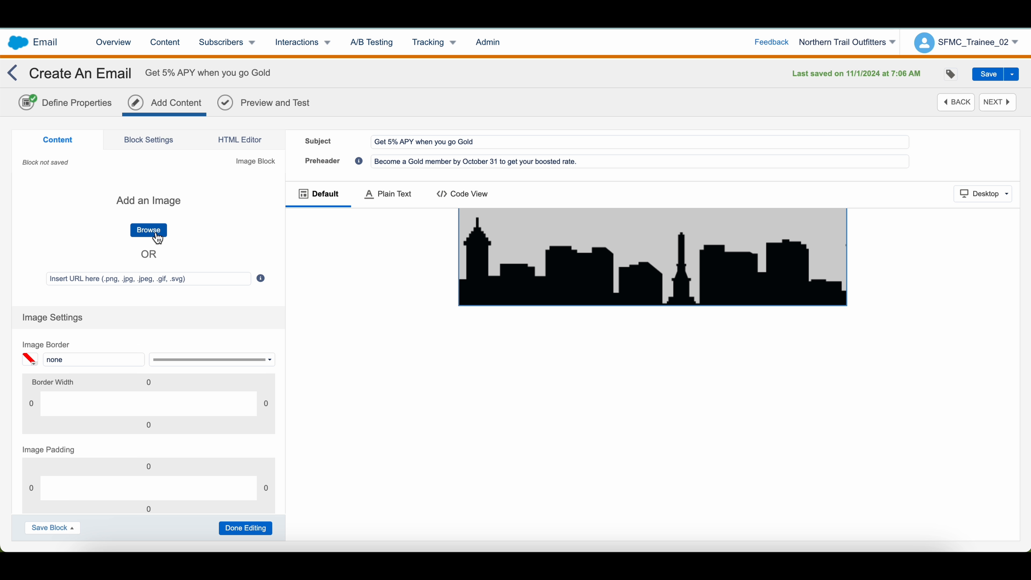
left_click(157, 237)
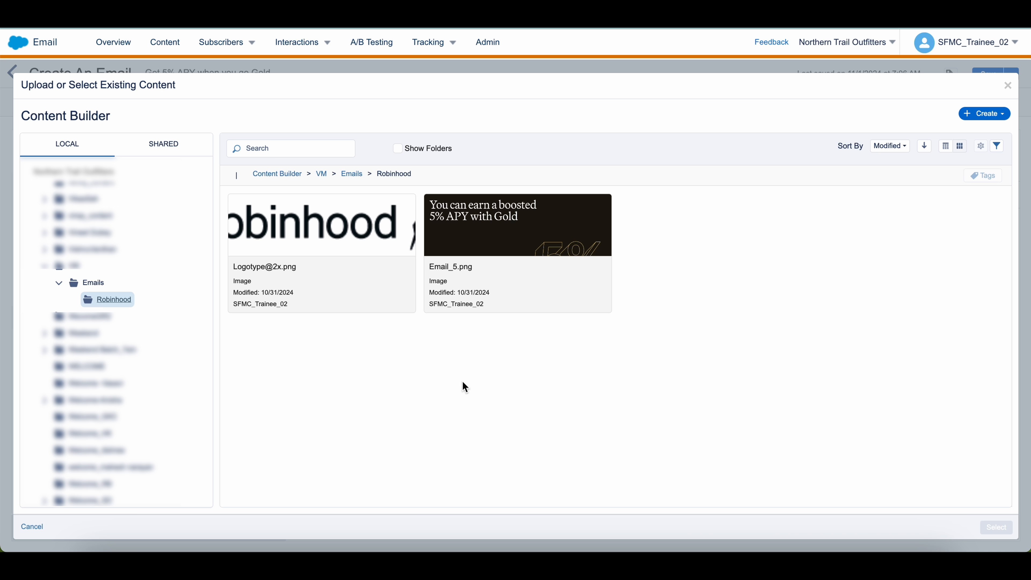
left_click(353, 220)
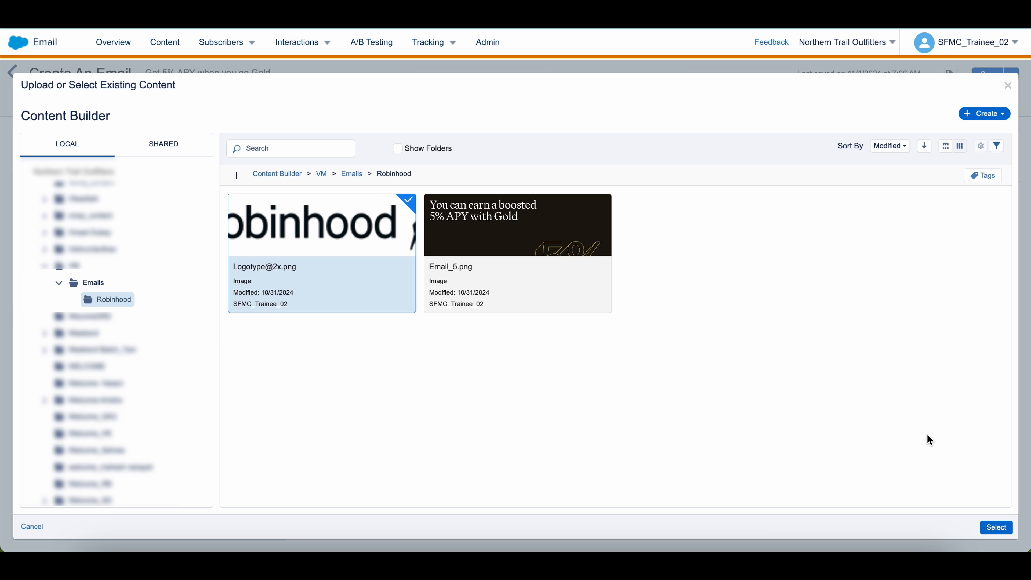
left_click(995, 527)
left_click(186, 304)
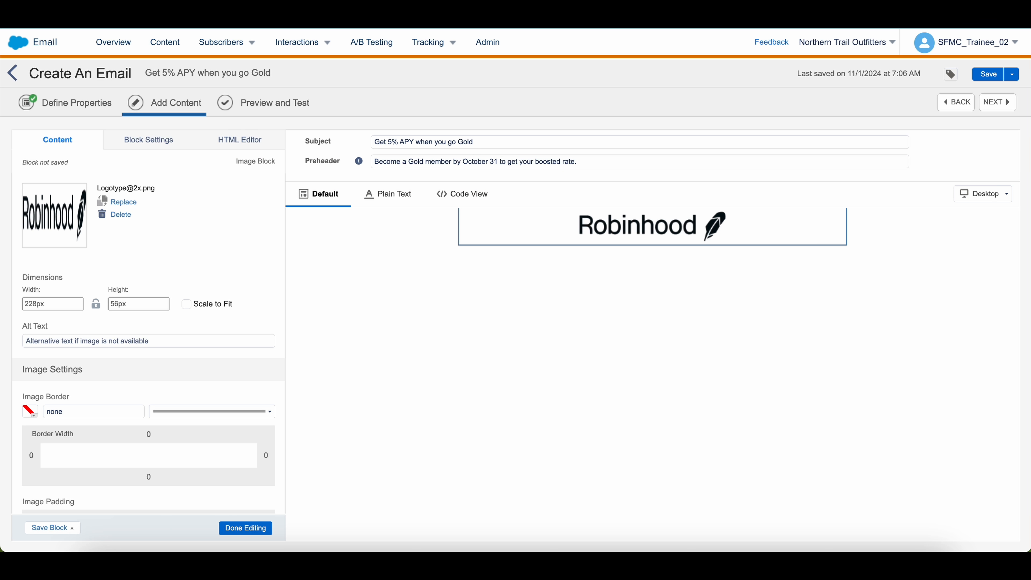
left_click(563, 293)
left_click_drag(217, 201, 634, 260)
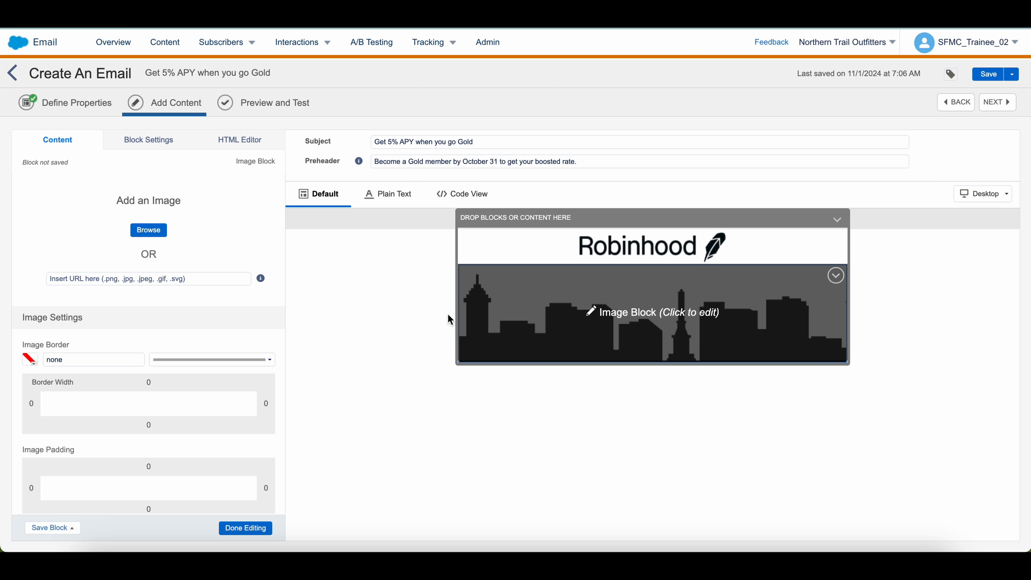
Fill the image block with the Email_5.png hero and add a Free Form block beneath it
left_click(148, 231)
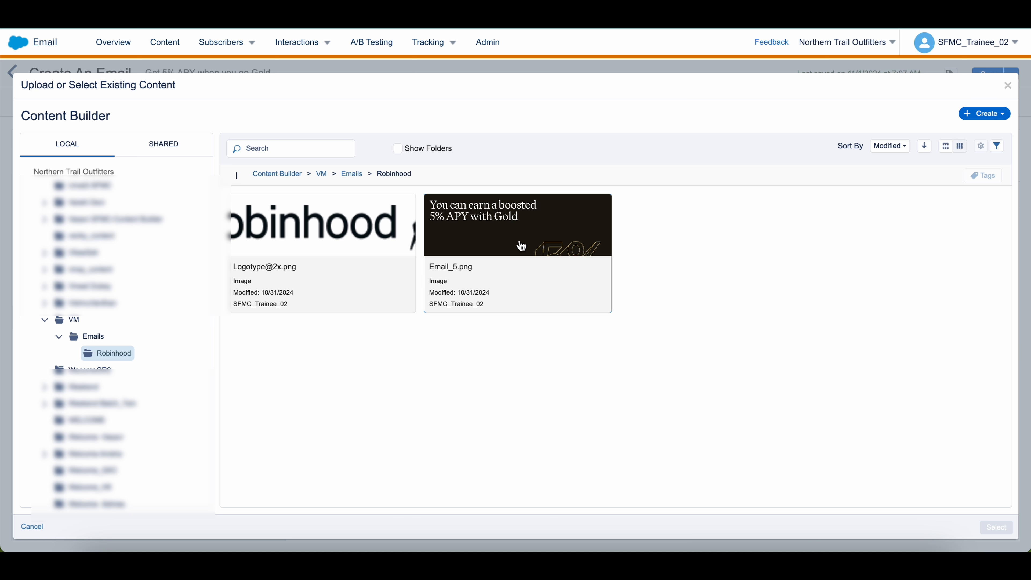
left_click(513, 251)
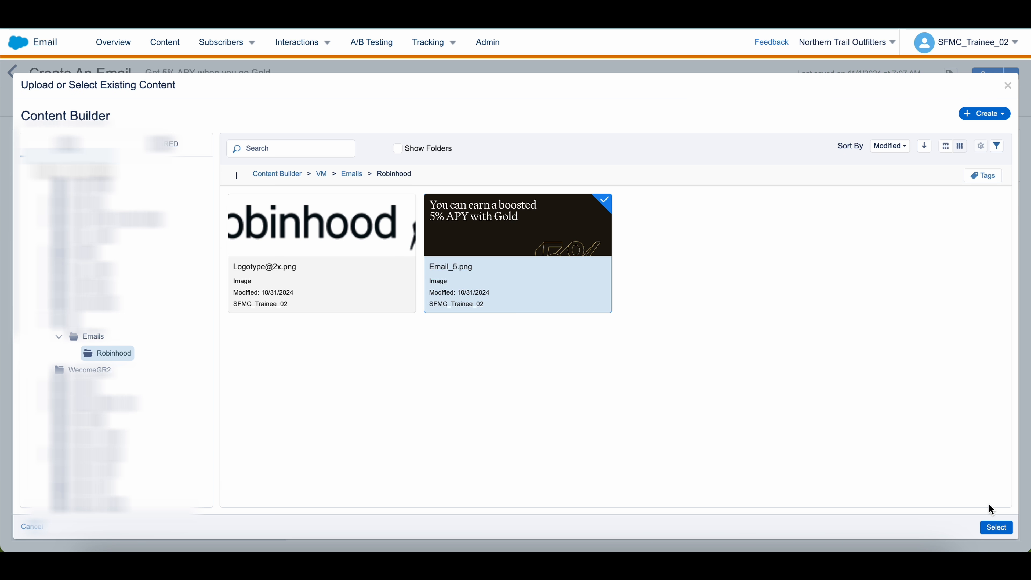
left_click(998, 528)
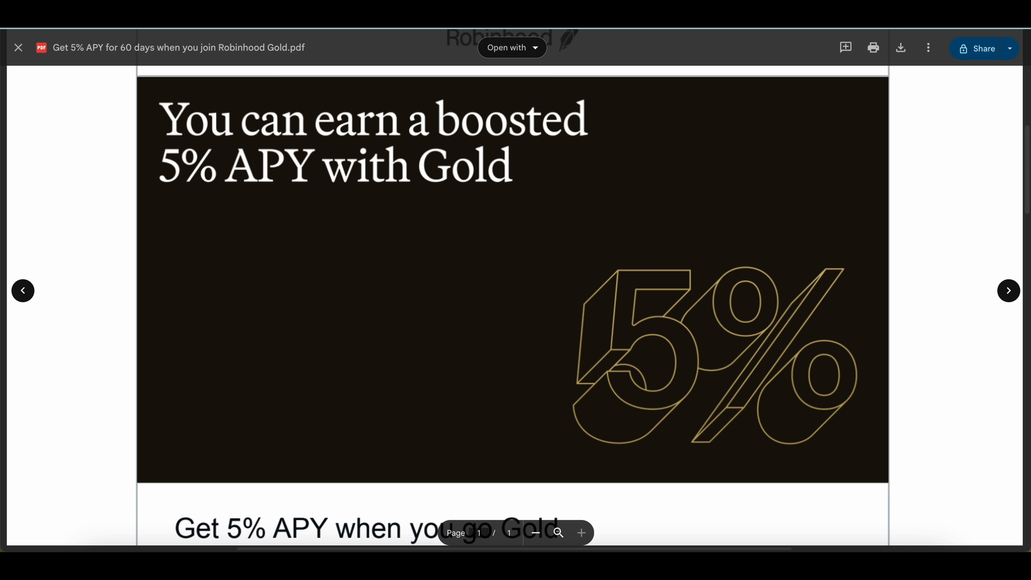
scroll(467, 134, "down", 5)
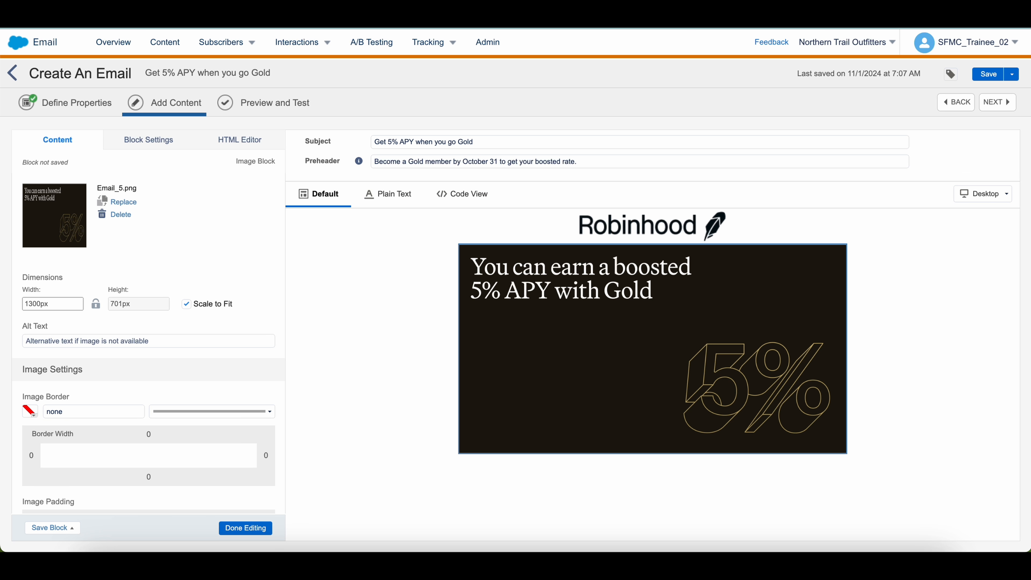
left_click_drag(135, 203, 542, 454)
Paste the headline 'Get 5% APY when you go Gold' and the boosted-APY offer paragraph into the Free Form block
scroll(513, 518, "down", 1)
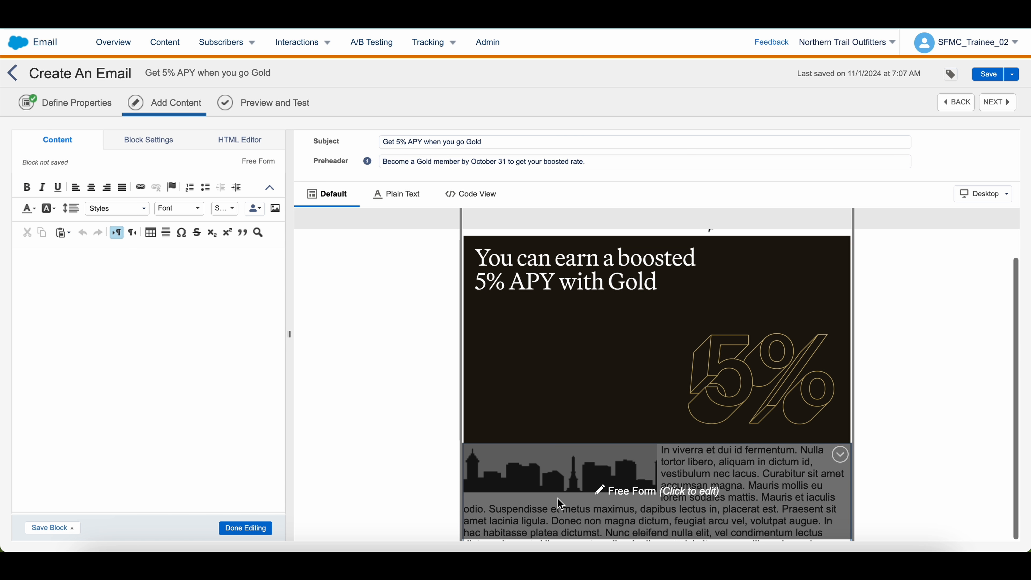
left_click(184, 329)
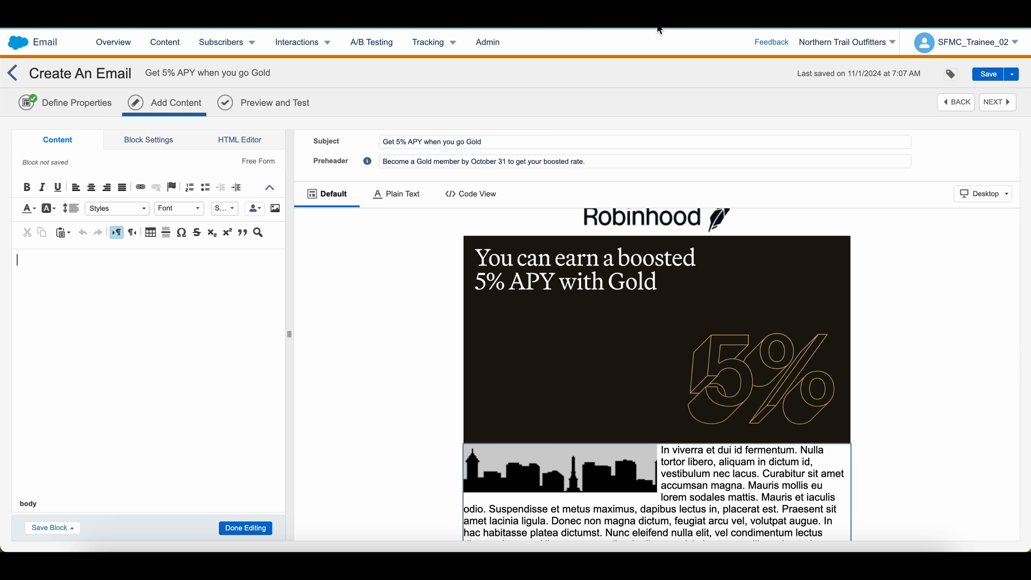
left_click(649, 16)
left_click_drag(326, 222, 491, 221)
key("super+c")
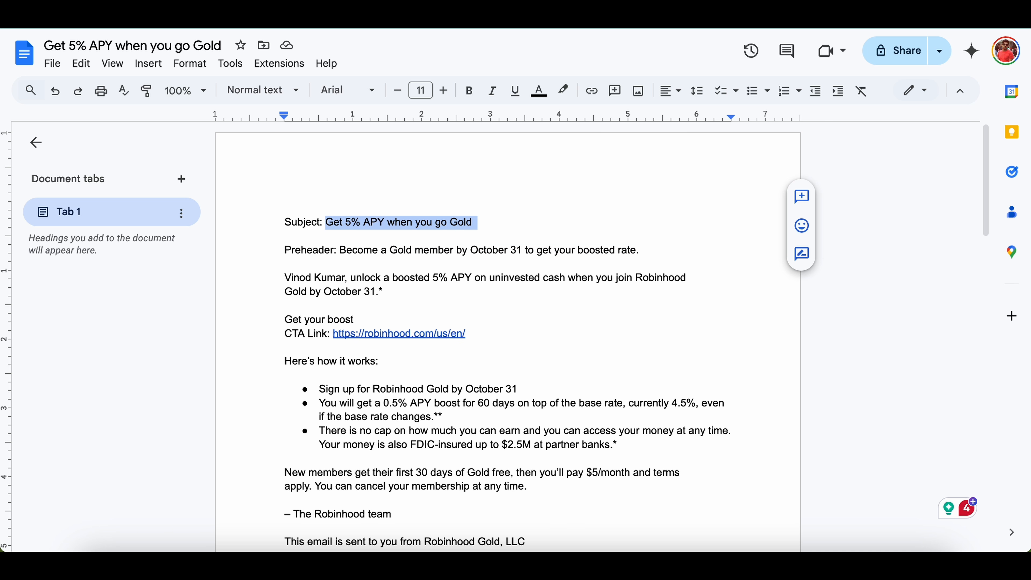
left_click(528, 16)
left_click(406, 16)
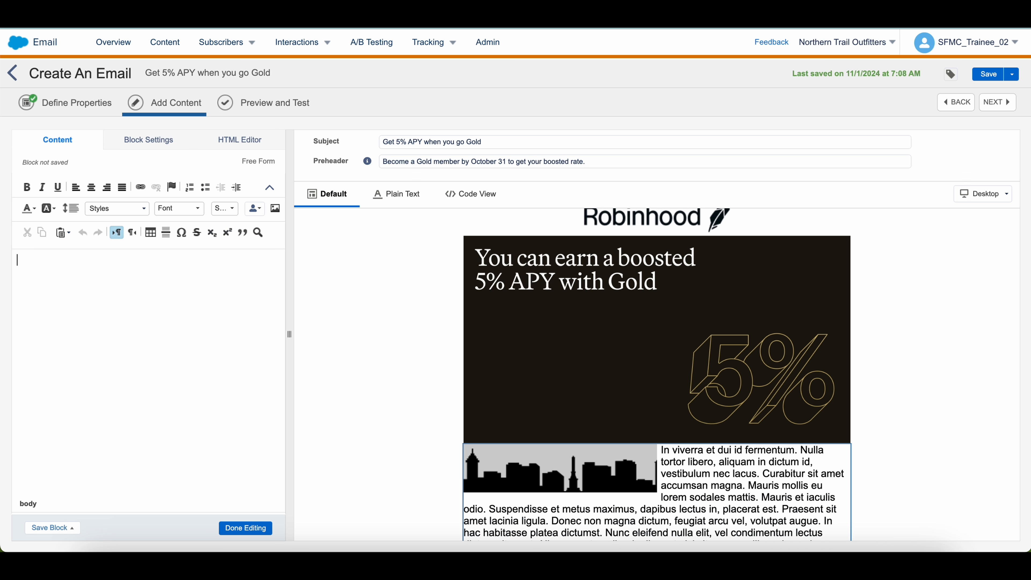
key("super+v")
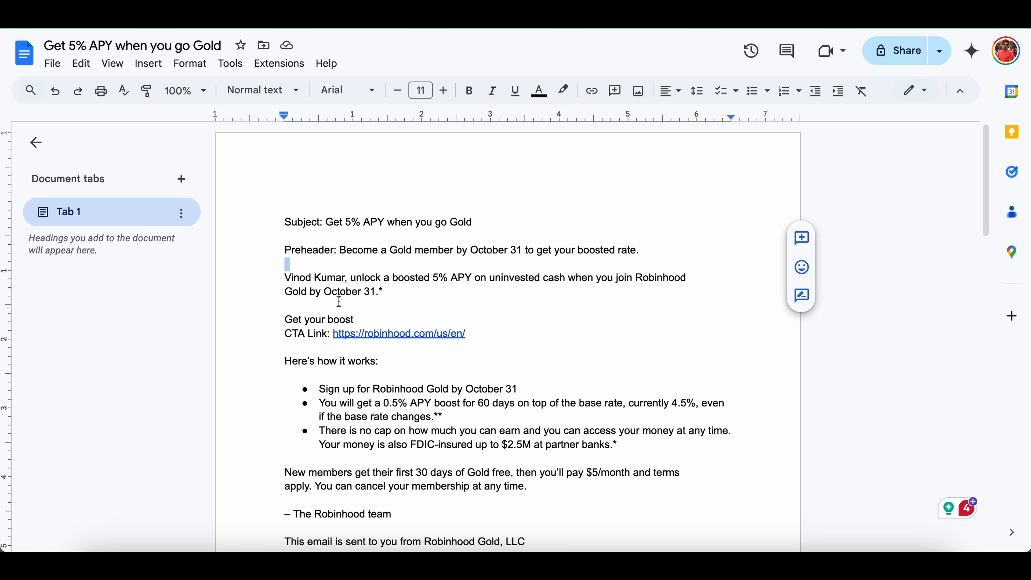
scroll(334, 302, "down", 2)
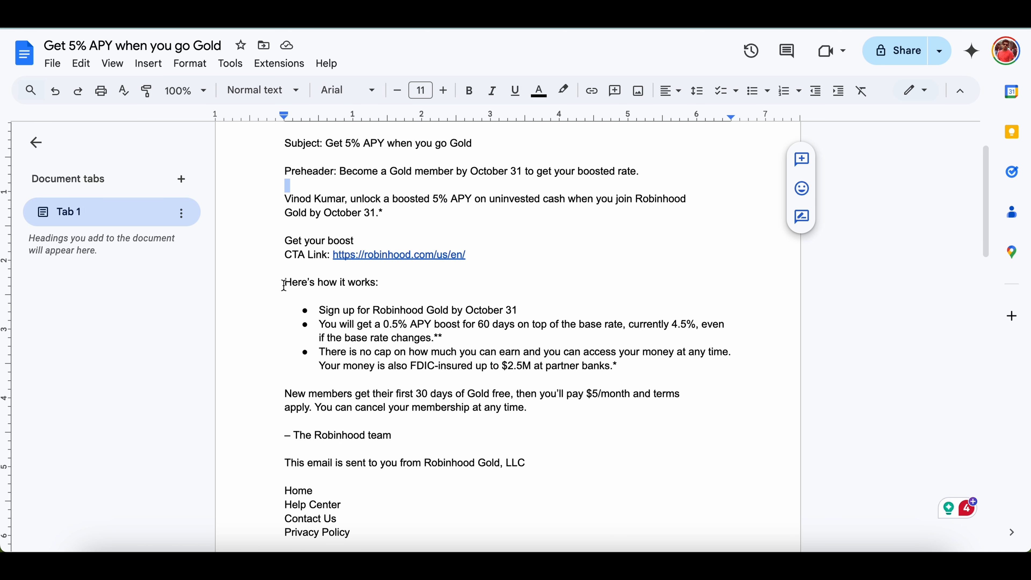
left_click_drag(284, 199, 402, 216)
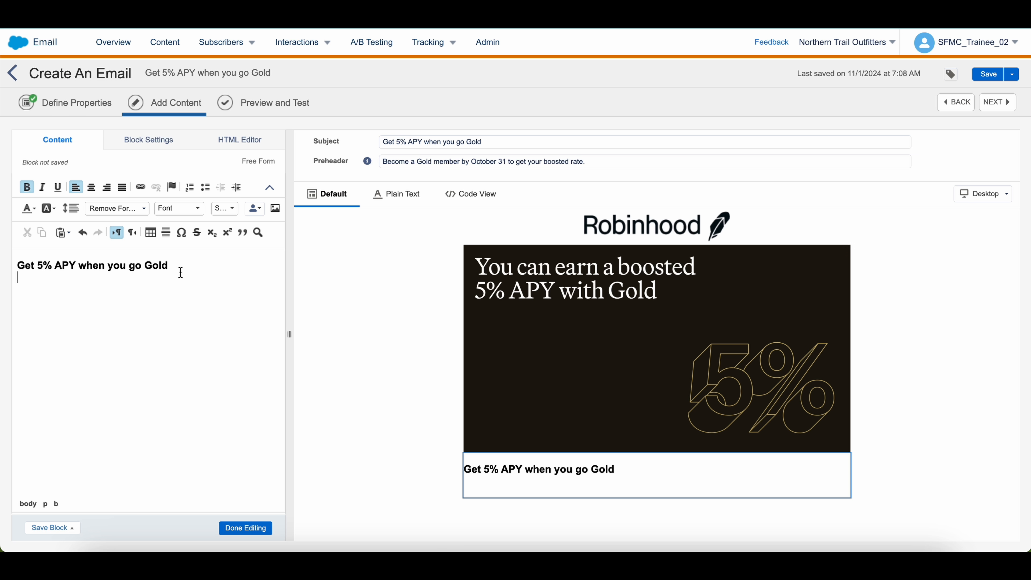
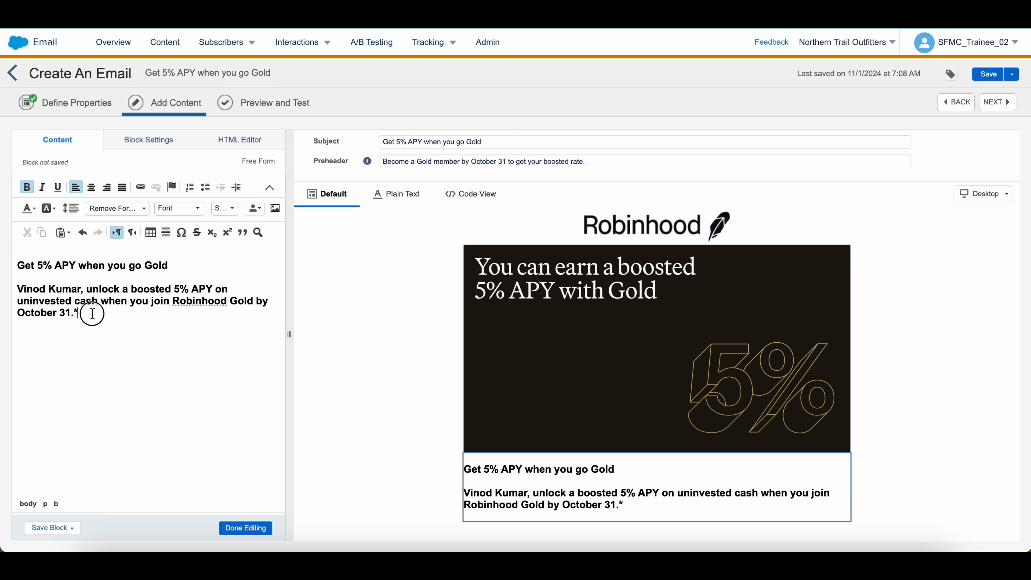
Unbold the offer paragraph and delete the hard-coded recipient name at its start
triple_click(92, 314)
left_click(26, 187)
left_click(79, 324)
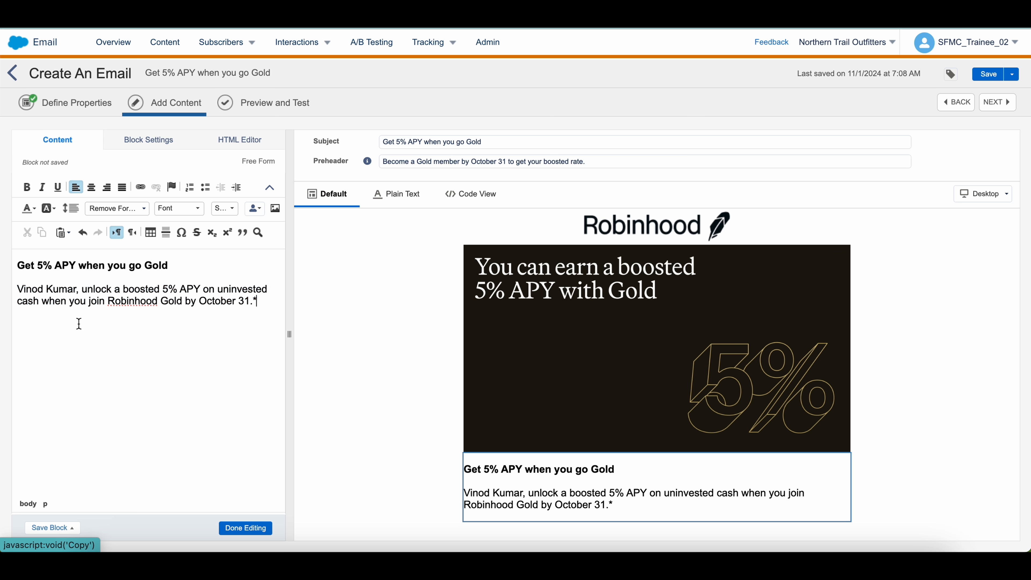
left_click_drag(77, 290, 15, 289)
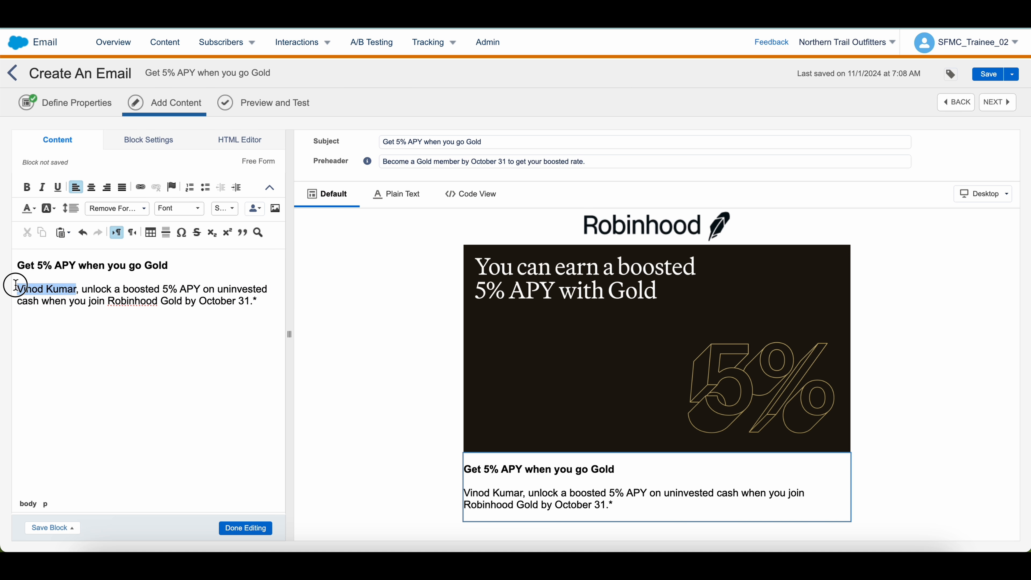
left_click(123, 330)
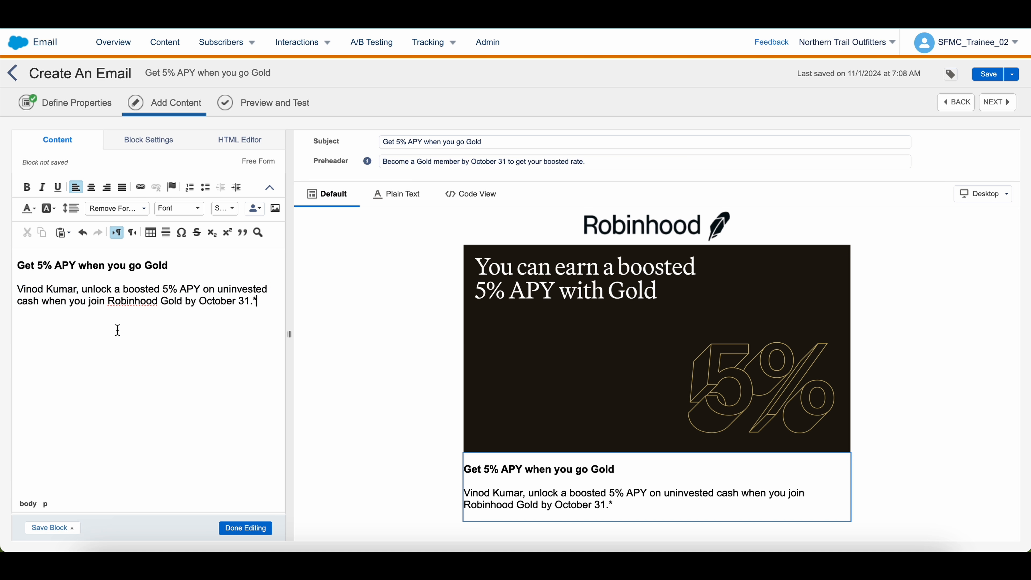
left_click_drag(81, 291, 12, 291)
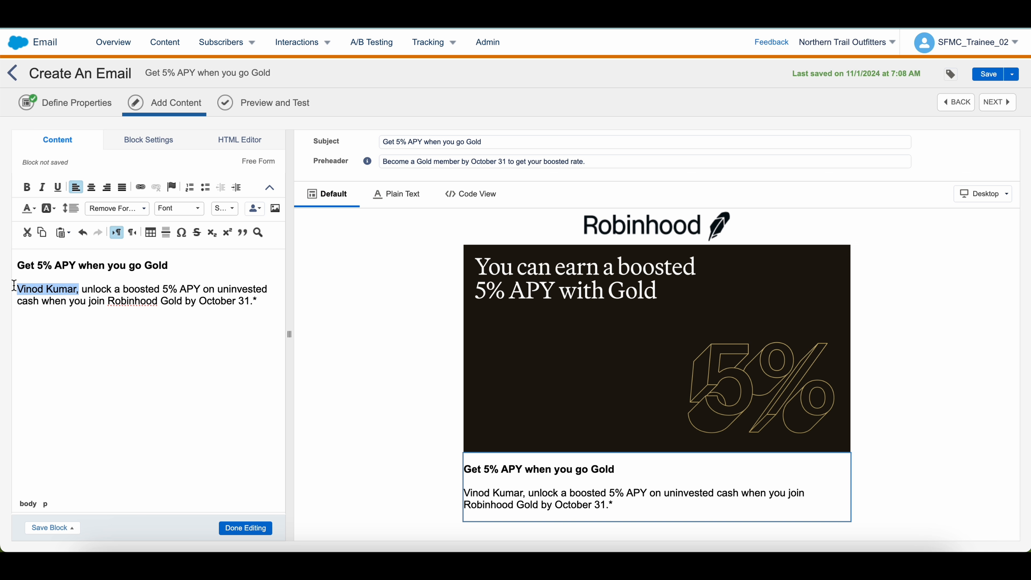
key("BackSpace")
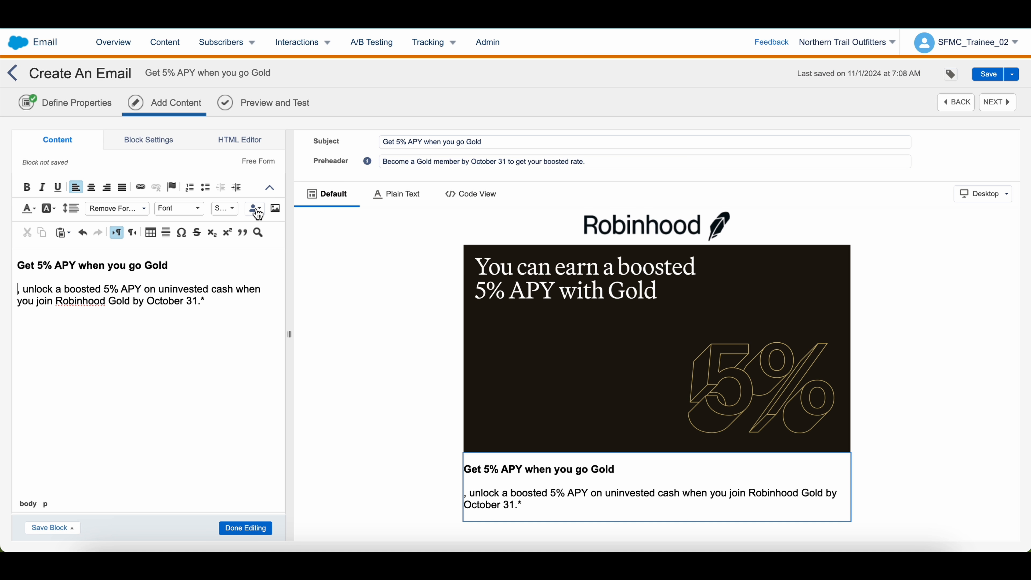
Insert the First Name personalization field at the paragraph start and finish editing
left_click(256, 209)
scroll(206, 287, "down", 4)
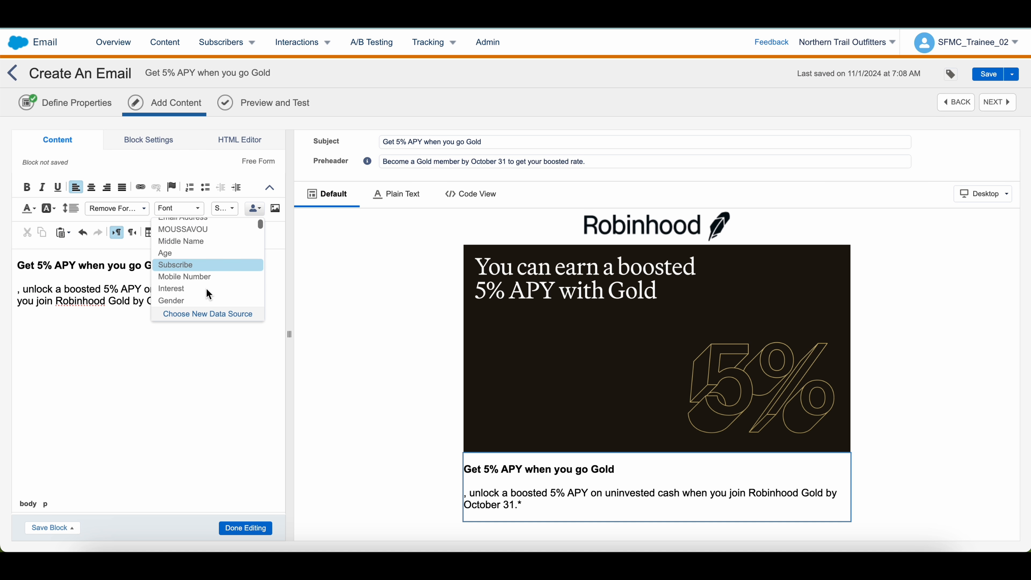
scroll(206, 288, "down", 5)
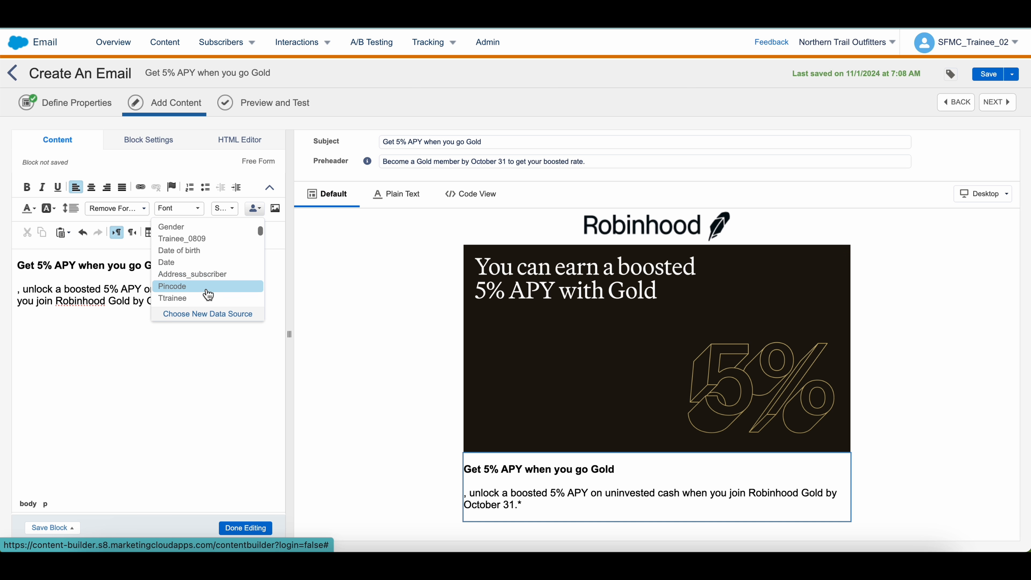
scroll(208, 295, "down", 3)
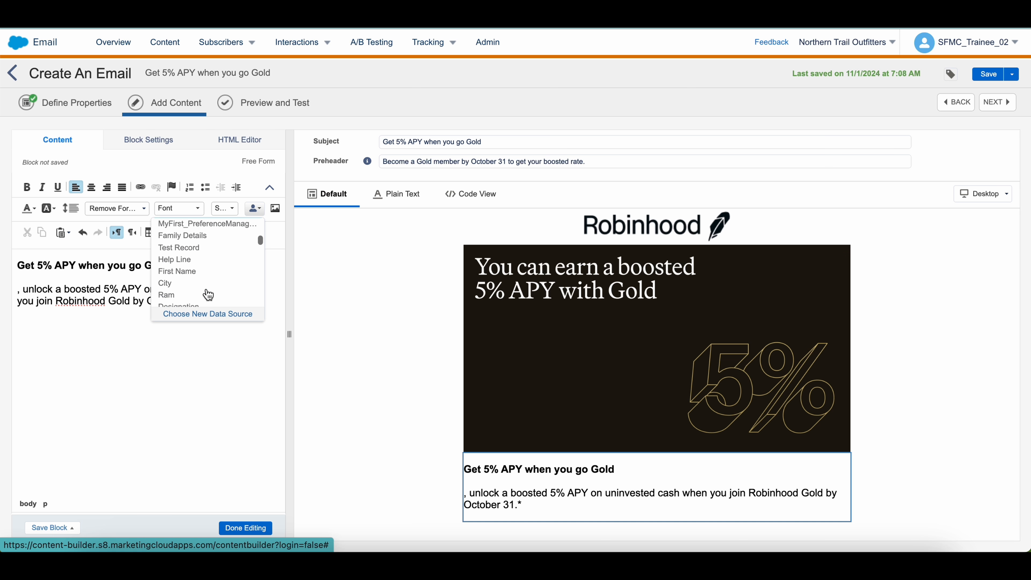
left_click(194, 271)
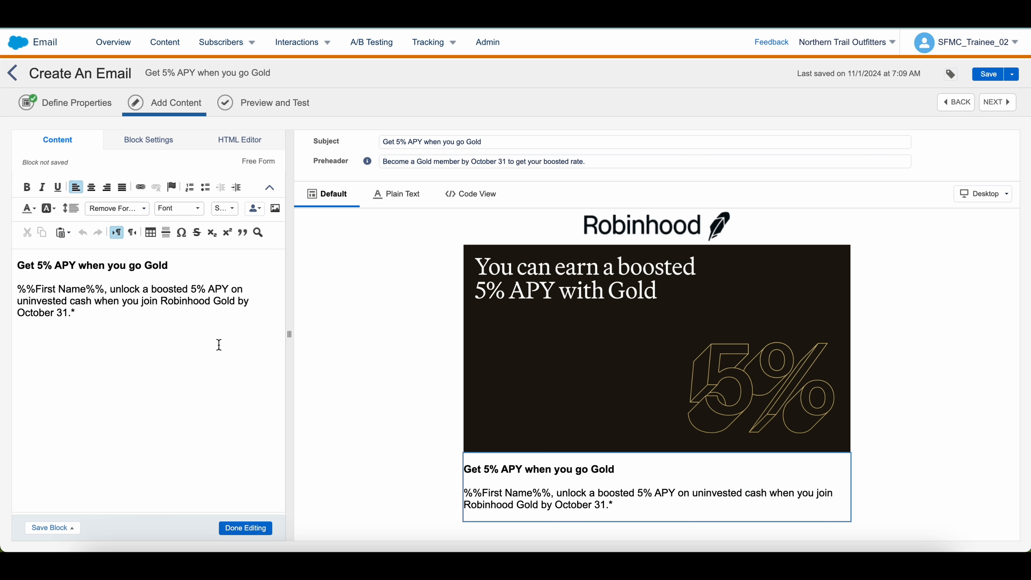
left_click(245, 529)
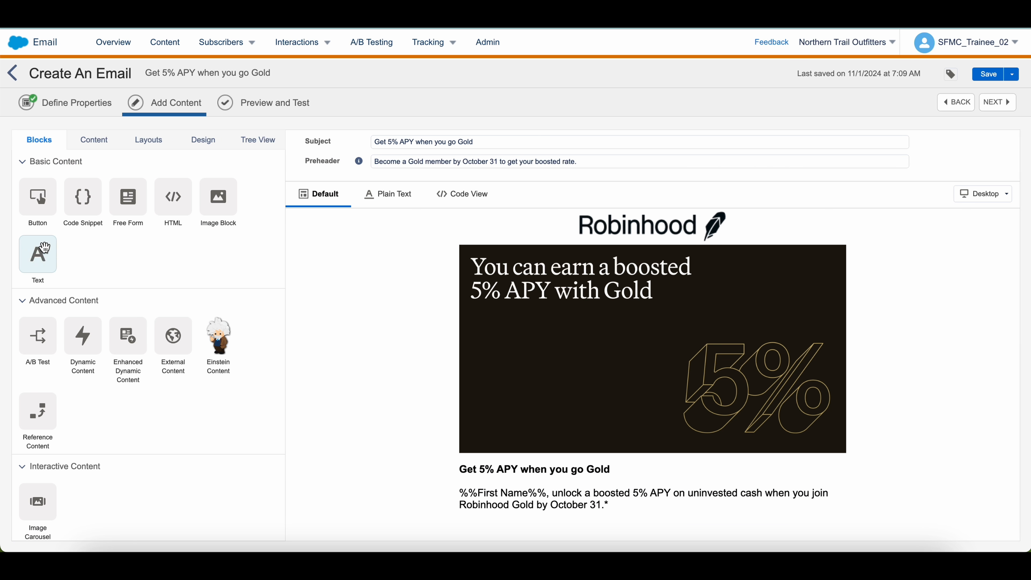
Add a black button reading 'Get your boost' below the offer text
left_click_drag(37, 198, 514, 530)
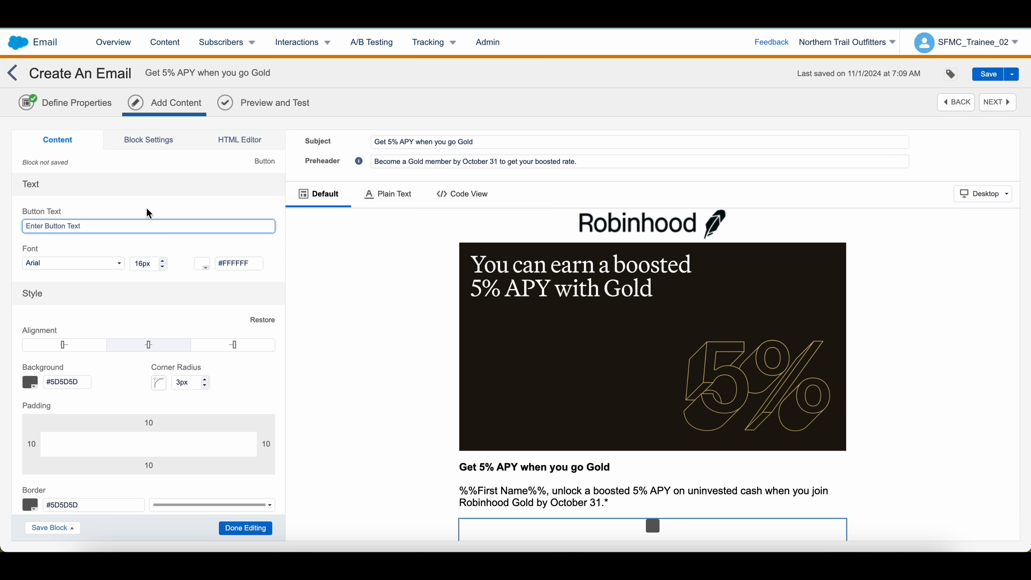
type("Get your ")
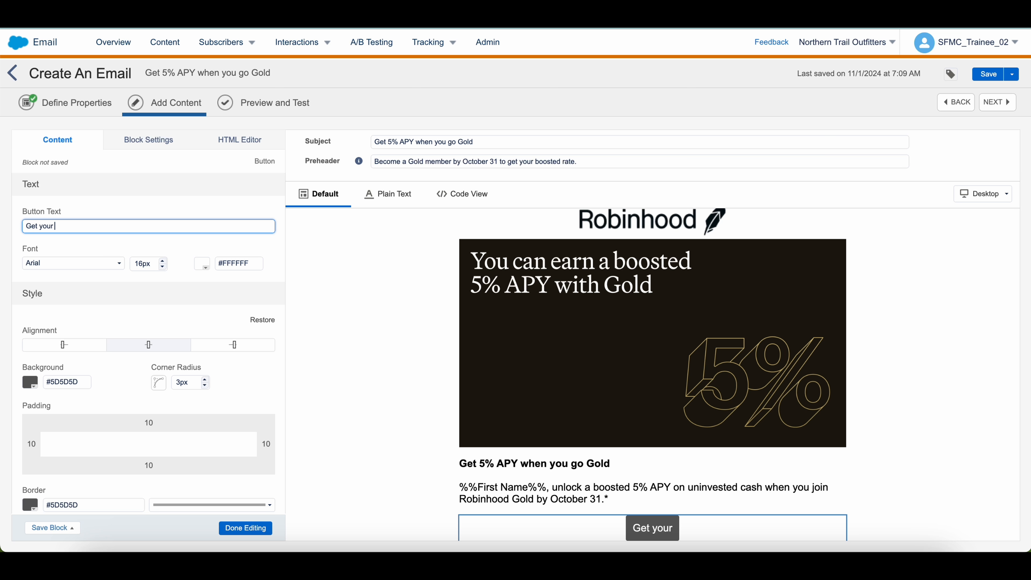
type("boost")
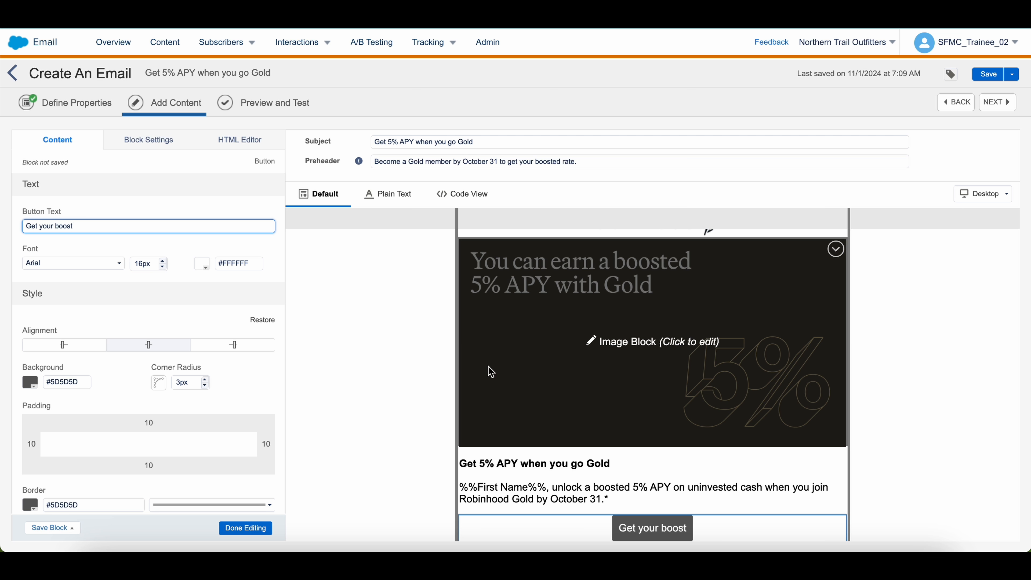
left_click(32, 380)
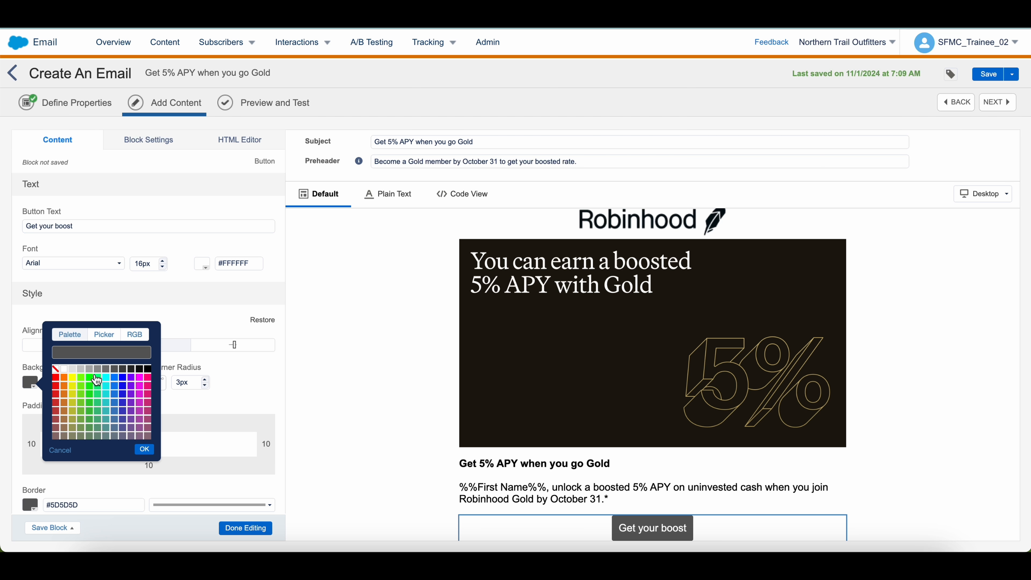
left_click(147, 369)
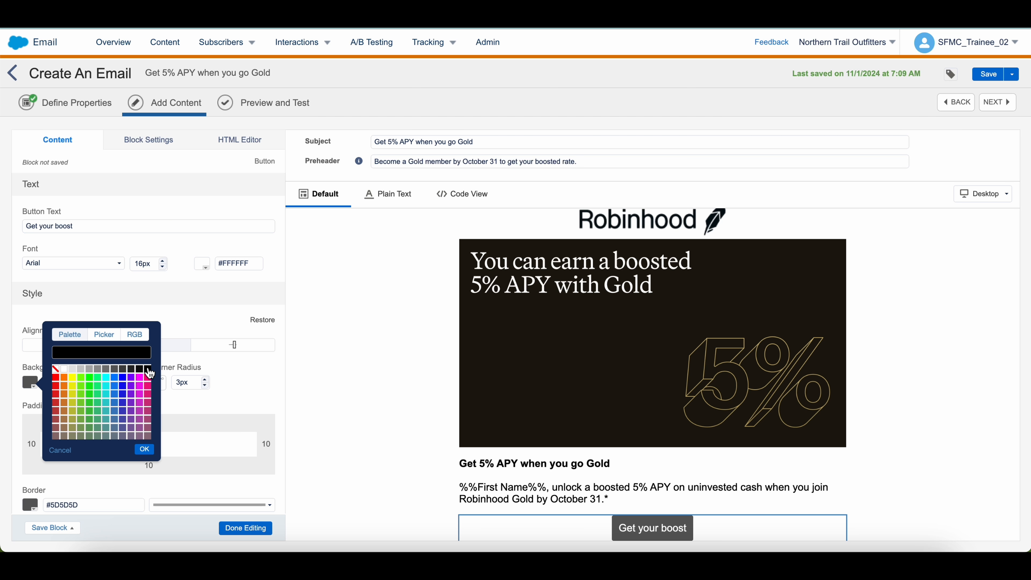
left_click(143, 448)
Left-align the Get your boost button and close the button editor
scroll(143, 447, "down", 5)
scroll(142, 446, "up", 3)
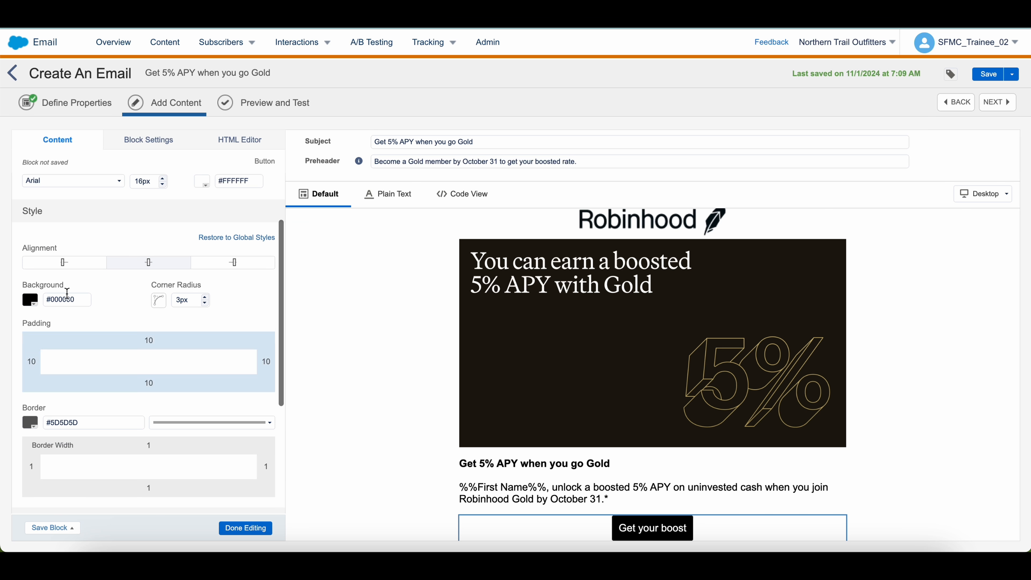
left_click(62, 262)
left_click(241, 528)
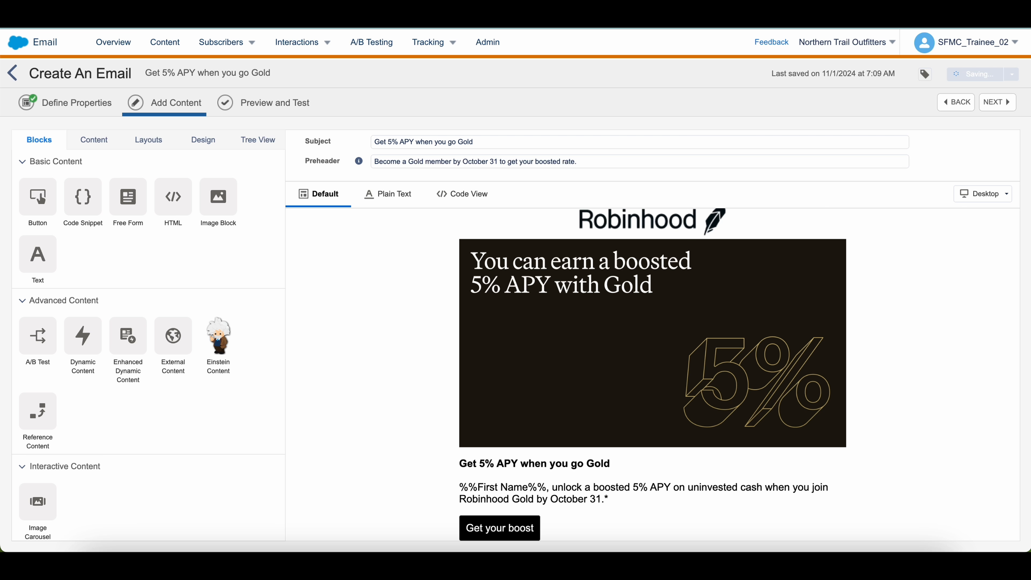
Review the intro paragraph in the Google Docs draft, then reopen the email's headline text block
left_click(589, 8)
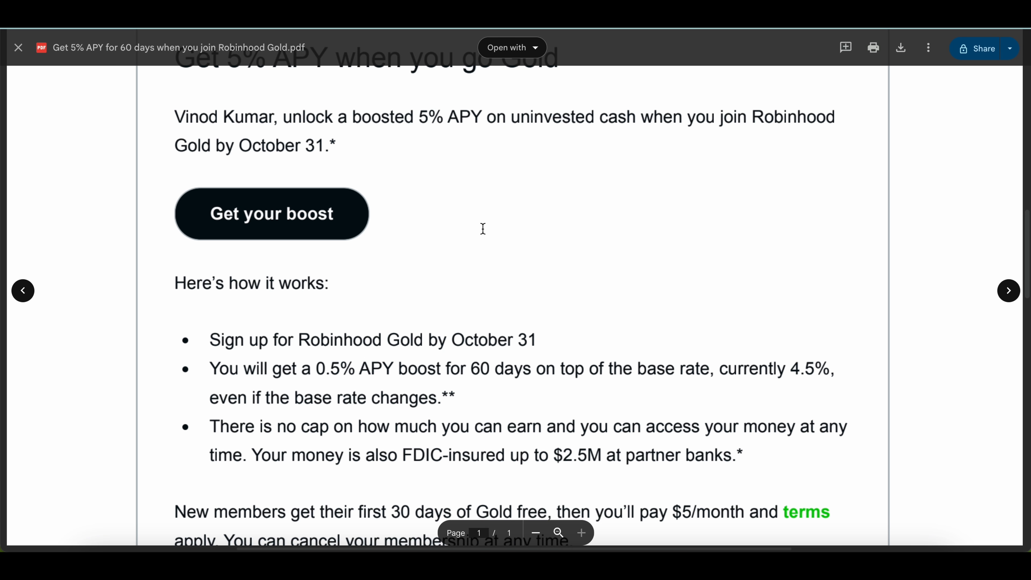
scroll(481, 228, "up", 4)
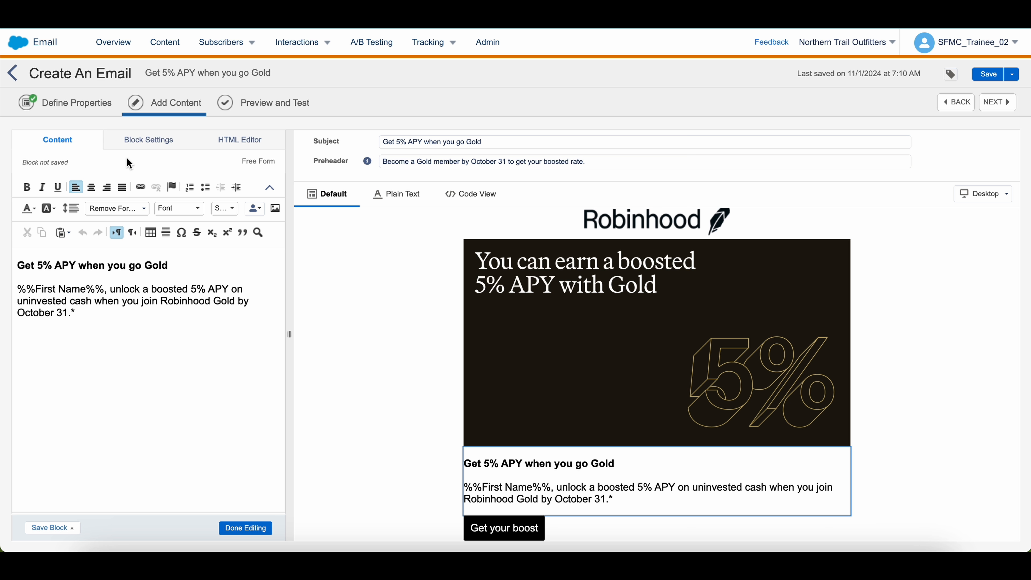
left_click(67, 309)
Set the headline text block's line spacing to Double
key("ctrl+a")
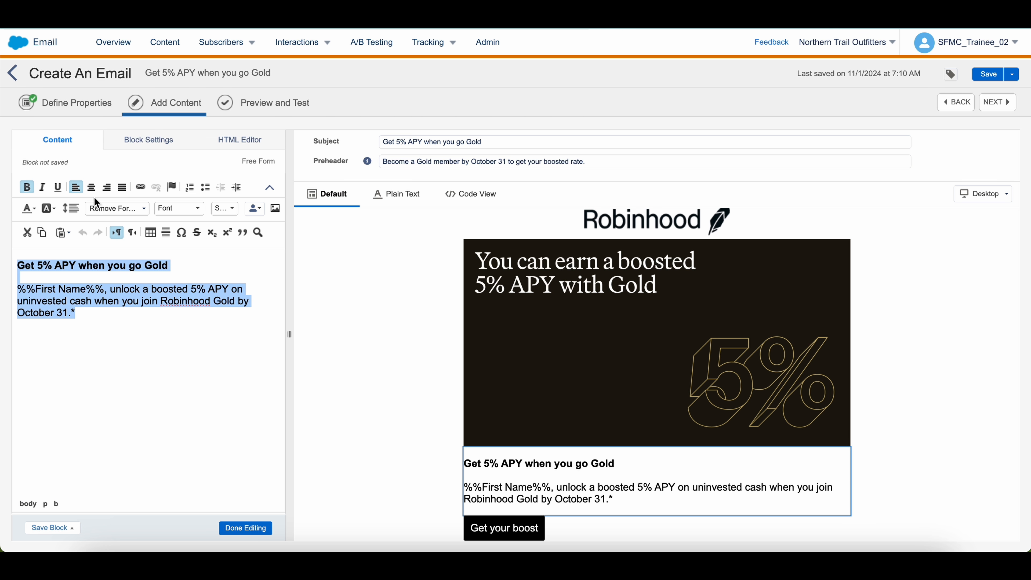
left_click(73, 214)
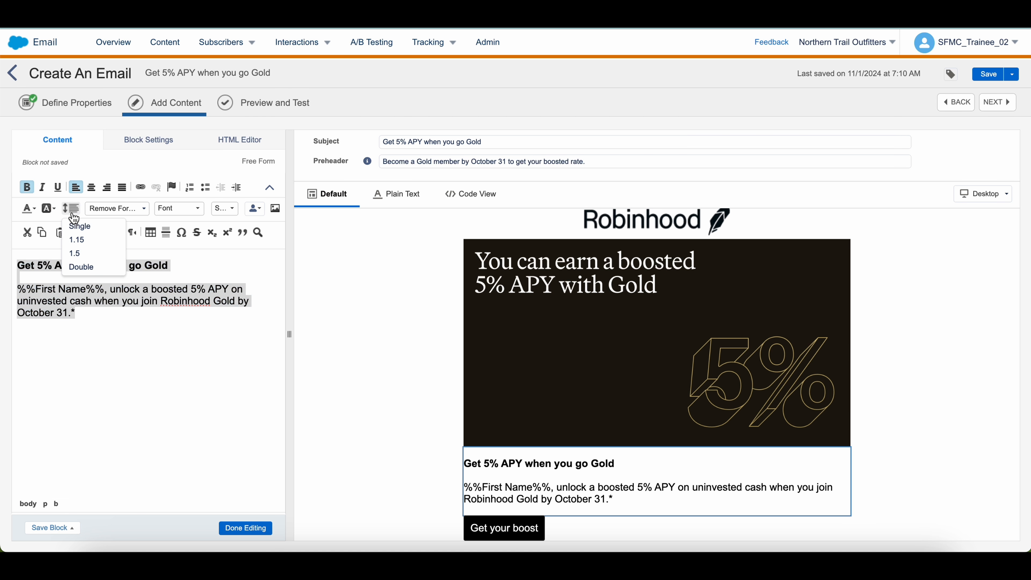
left_click(81, 266)
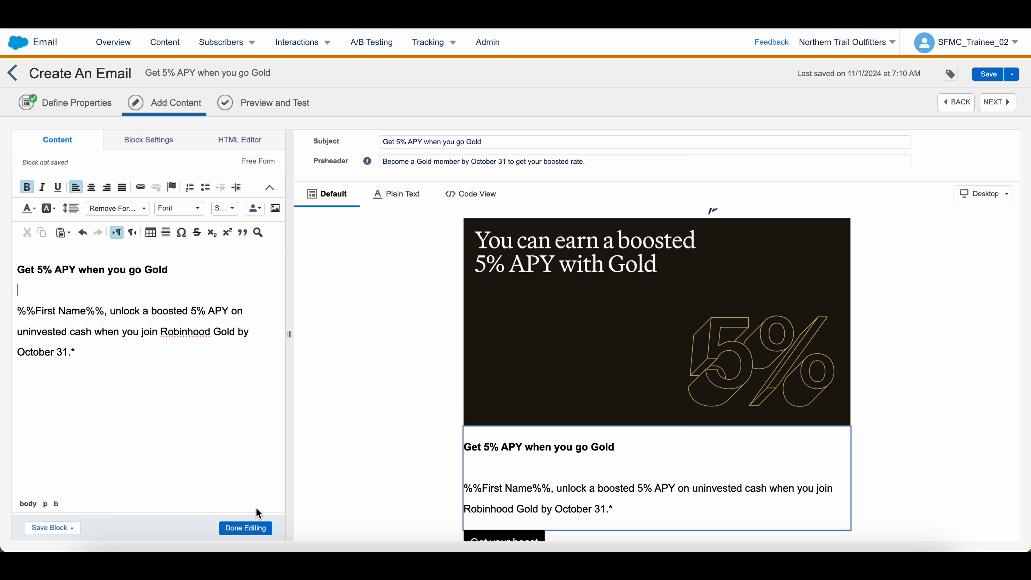
left_click(252, 528)
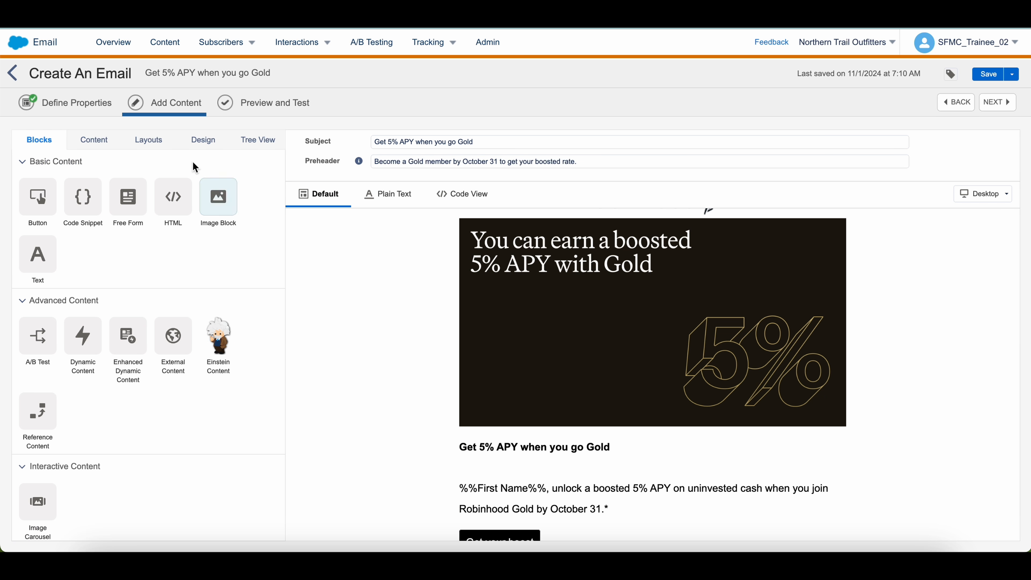
Unlink the headline text block's padding and give it 30px left padding
left_click(568, 488)
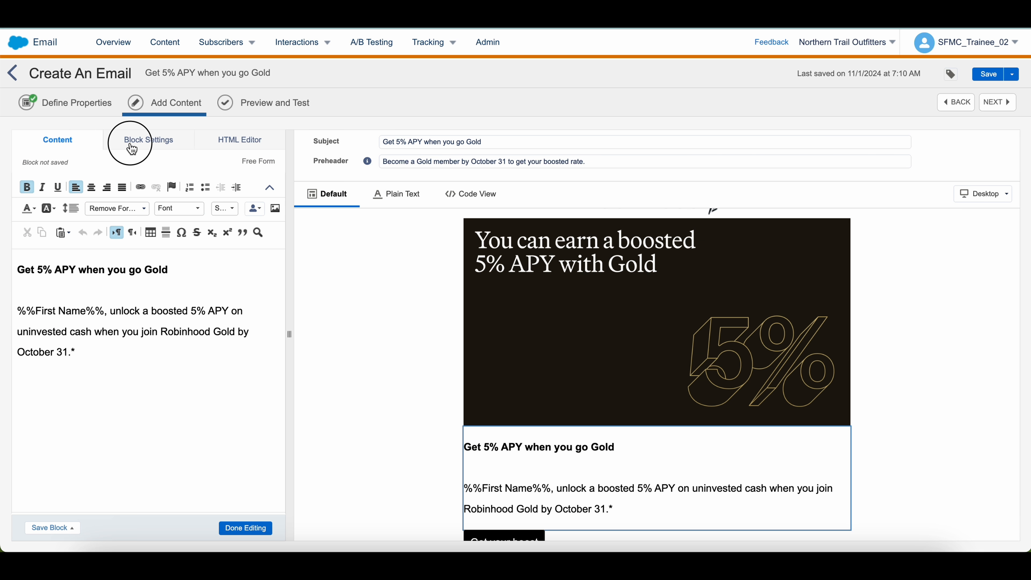
left_click(140, 141)
scroll(97, 379, "down", 1)
left_click(148, 399)
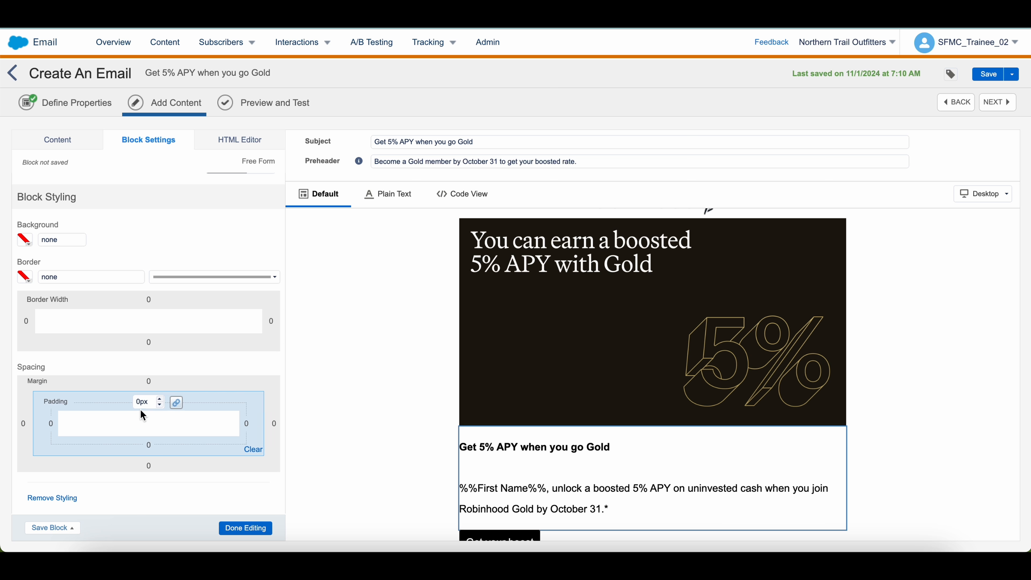
left_click(177, 399)
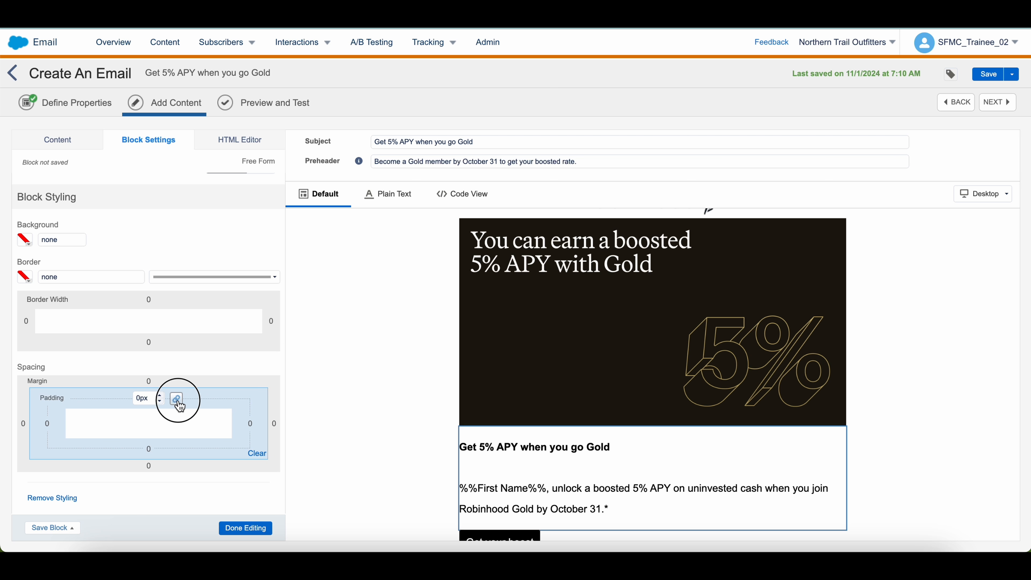
left_click(41, 424)
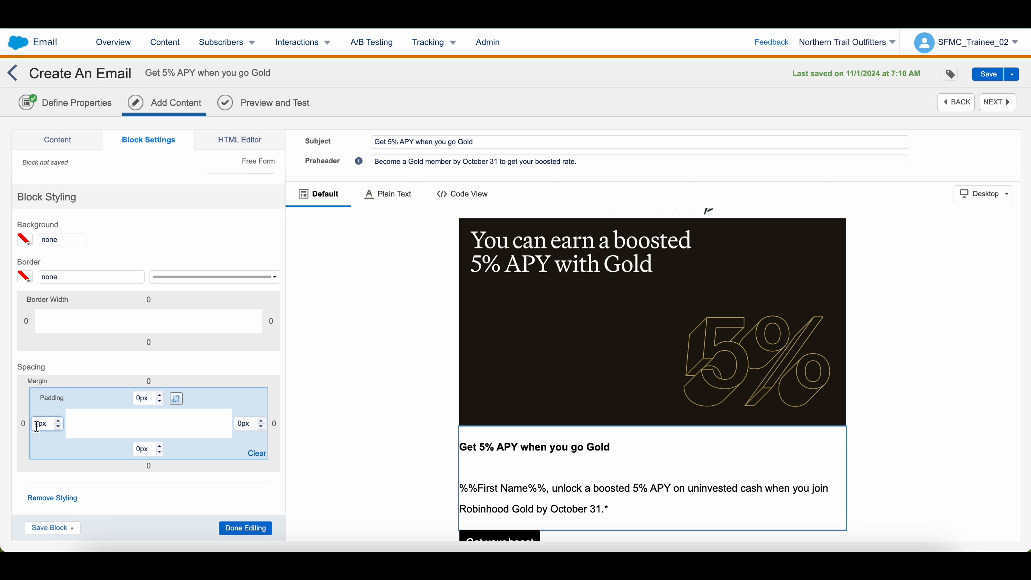
key("BackSpace")
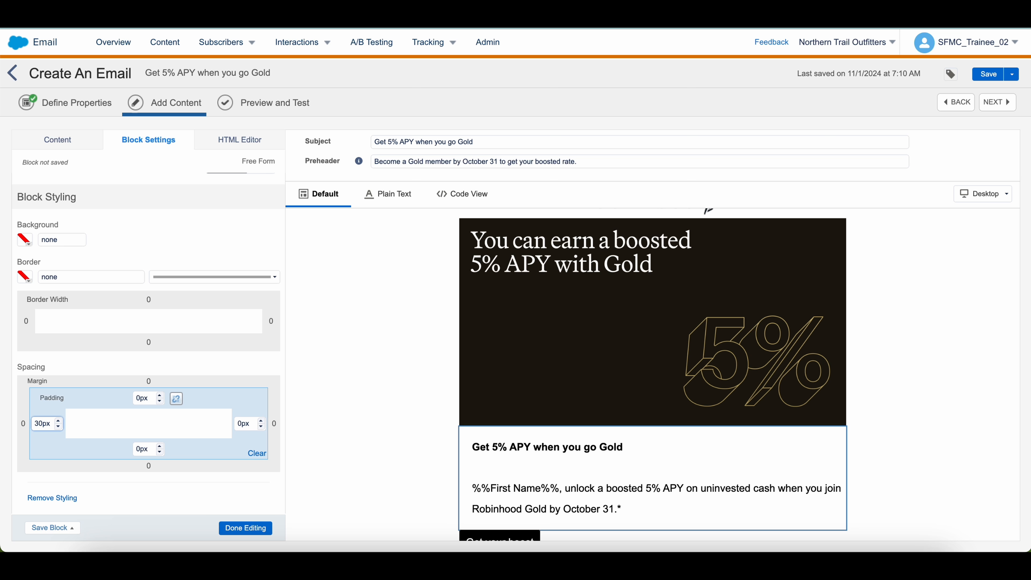
Unlink the Get your boost button's padding and set its left padding to 30px
left_click(500, 537)
left_click(146, 141)
scroll(113, 444, "down", 1)
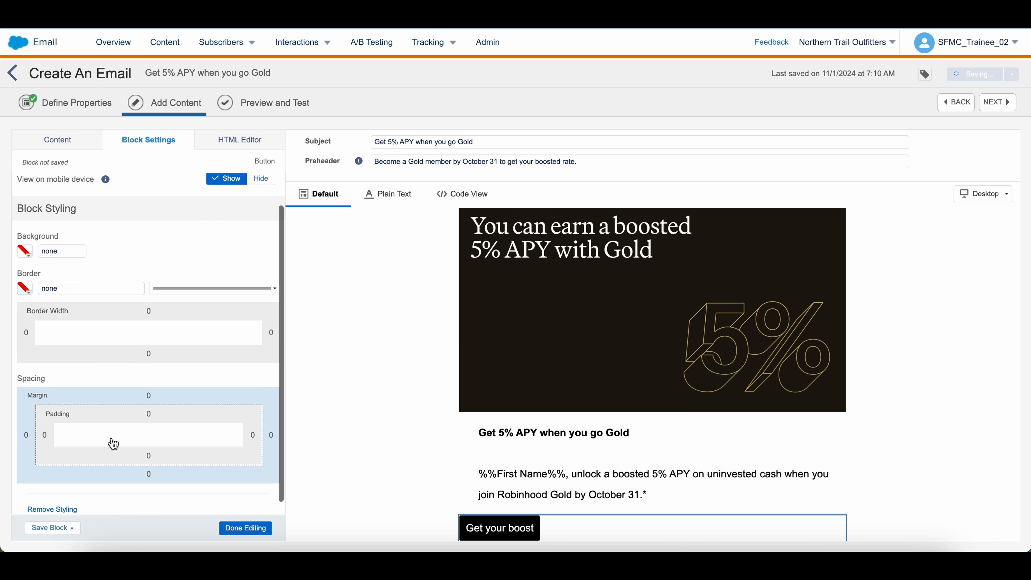
left_click(46, 426)
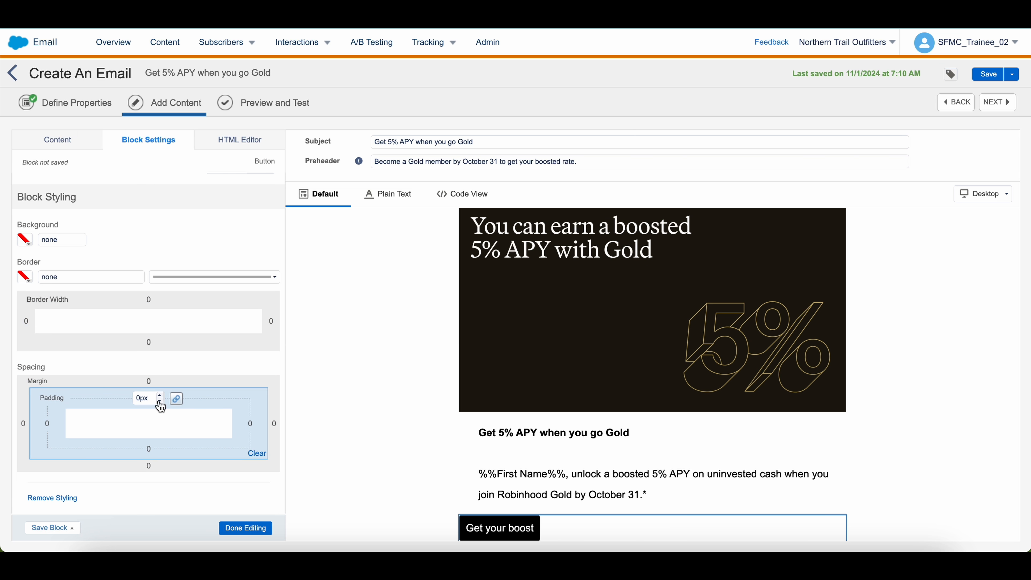
left_click(174, 402)
left_click(40, 423)
key("BackSpace")
type("30")
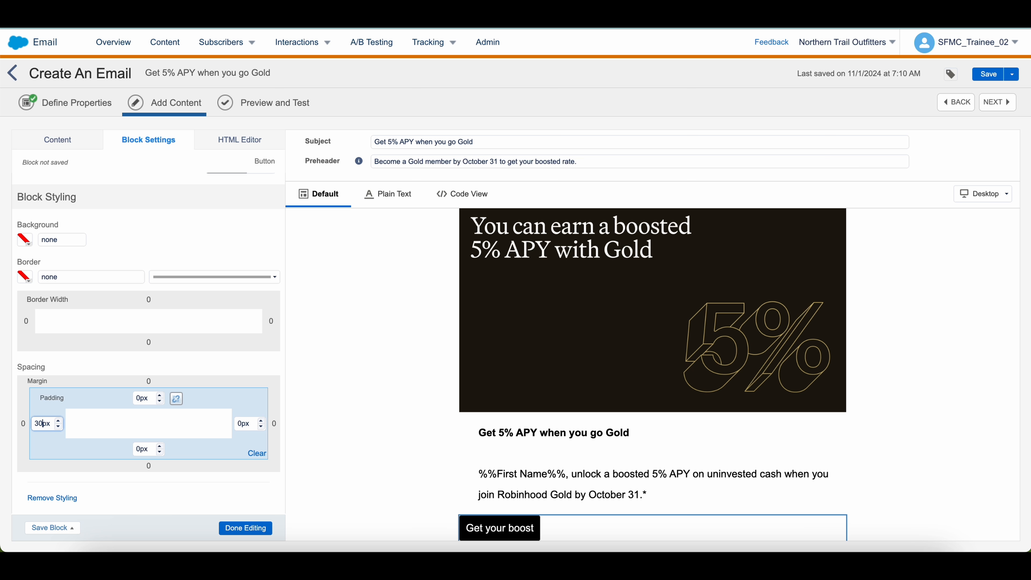
left_click(239, 526)
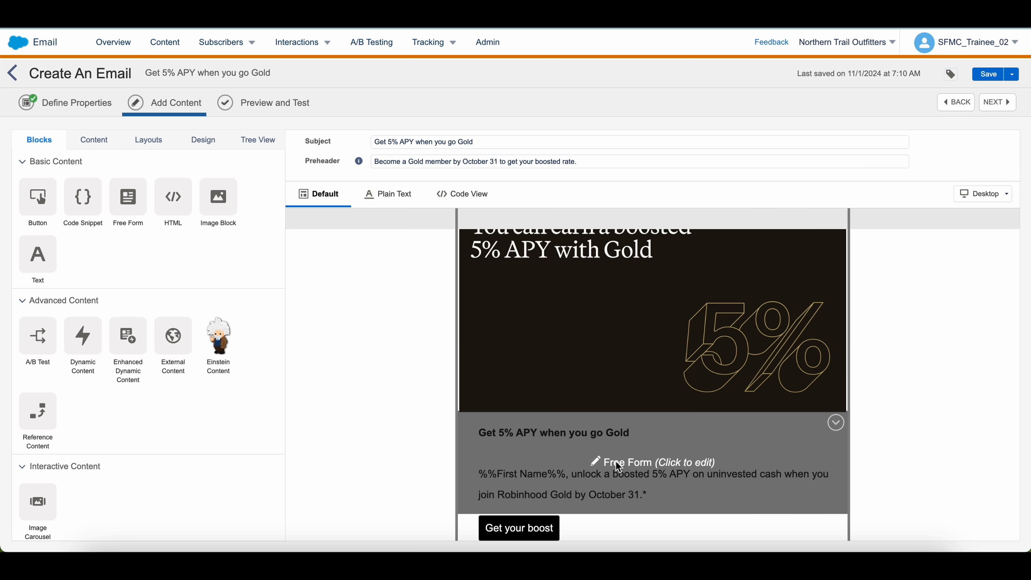
Raise the Get your boost button's corner radius to 15px
left_click(541, 523)
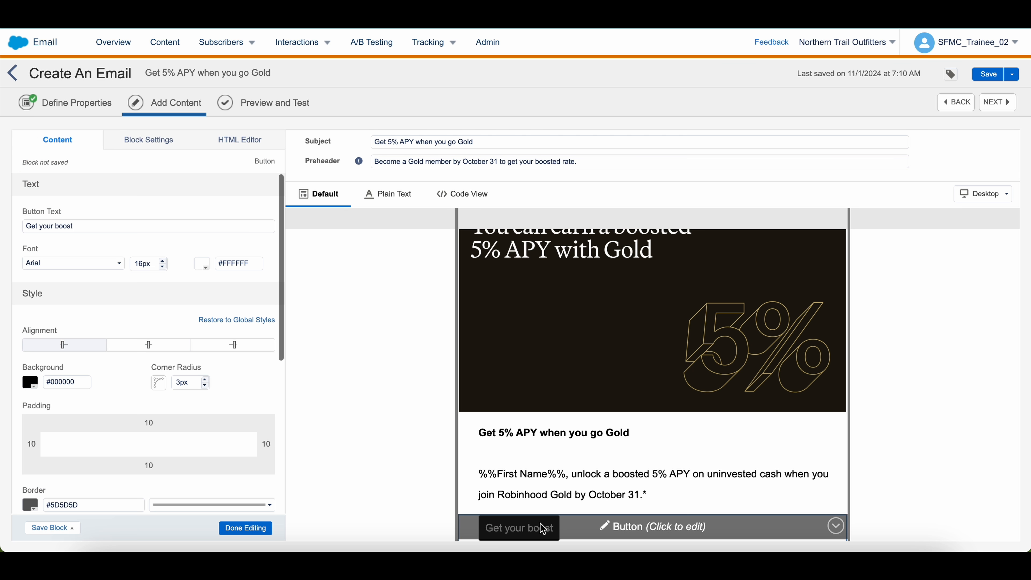
left_click(206, 382)
left_click(207, 382)
left_click(207, 381)
left_click(206, 382)
left_click(206, 382)
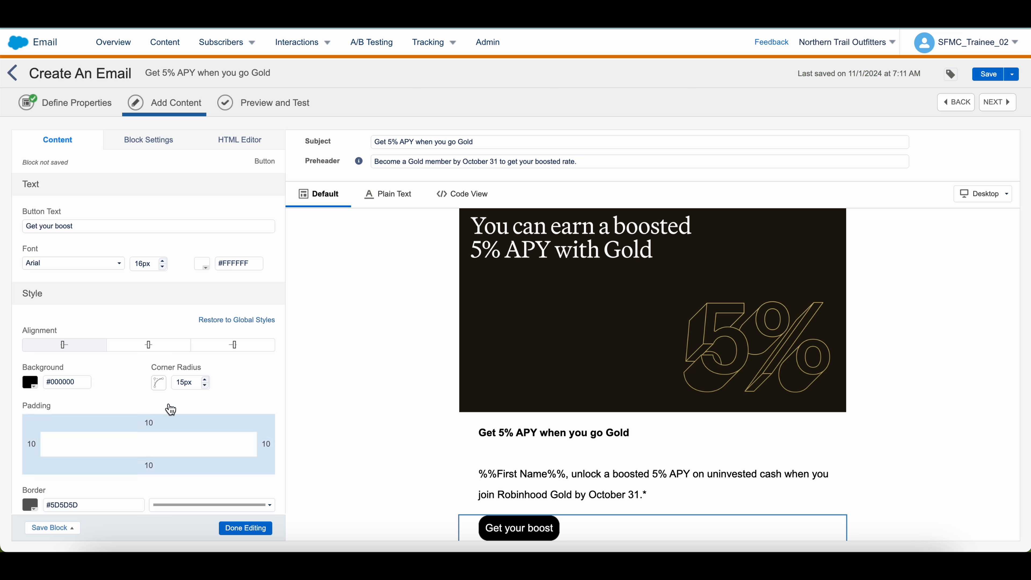
left_click(246, 527)
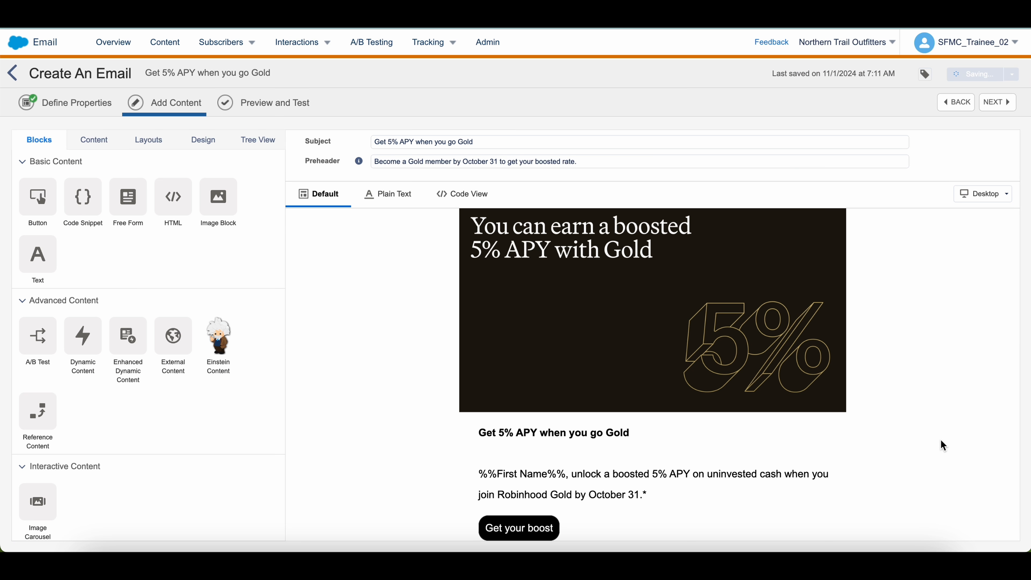
Add a Free Form block directly below the Get your boost button
scroll(788, 443, "up", 1)
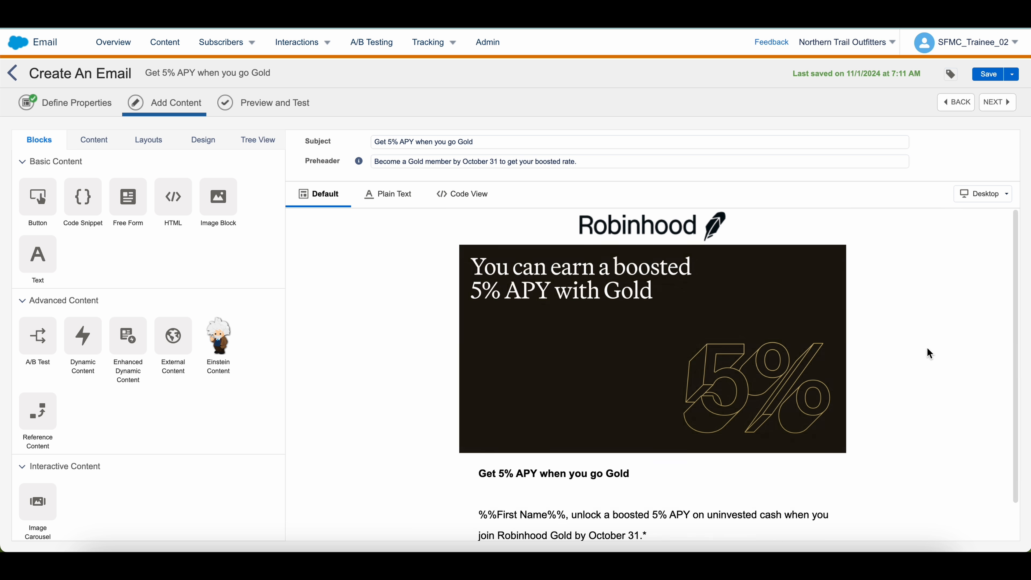
scroll(903, 331, "down", 1)
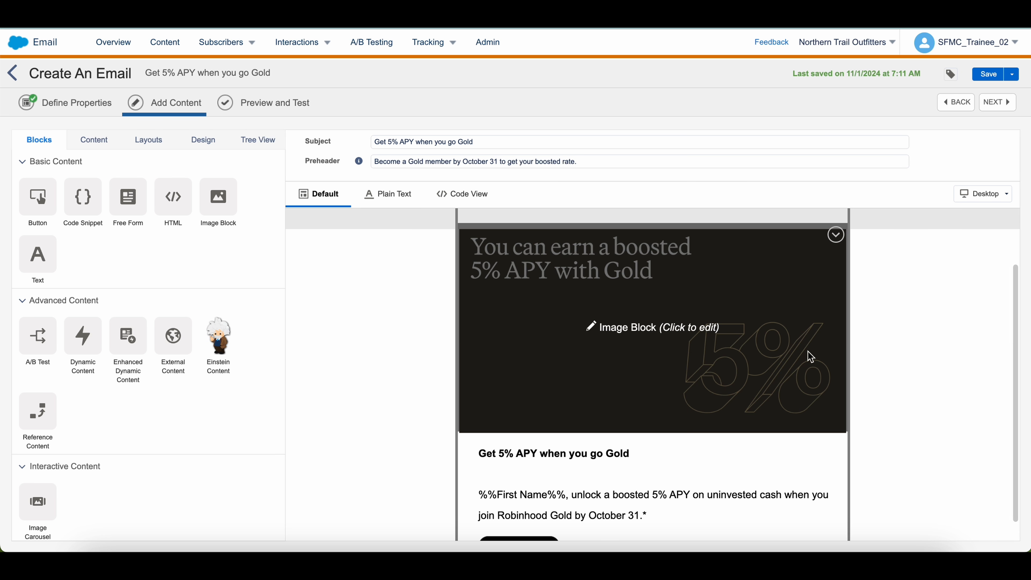
scroll(871, 479, "down", 1)
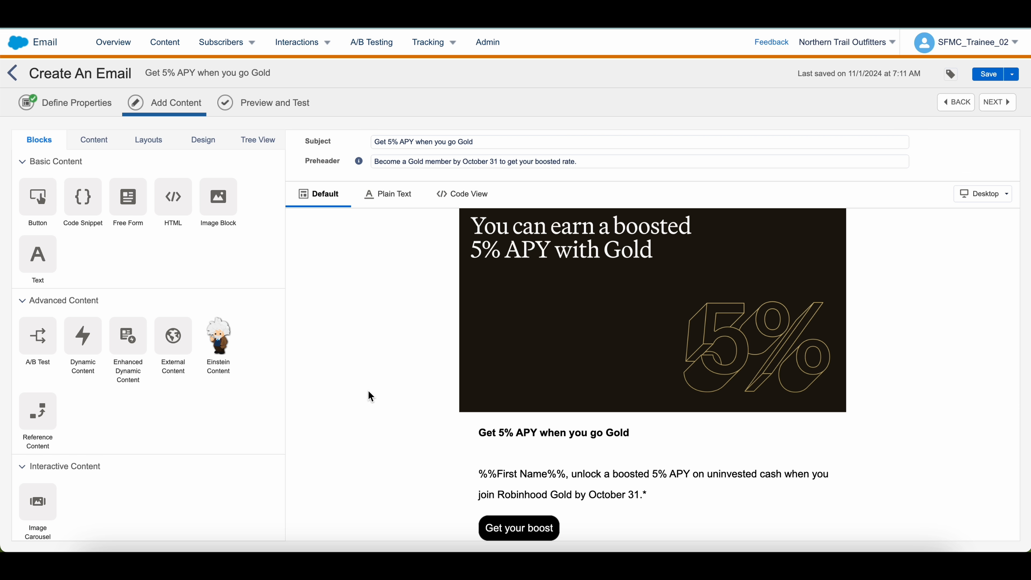
left_click_drag(124, 198, 592, 533)
Paste the Here's how it works copy and format it as three bullets plus a New members paragraph
scroll(592, 462, "down", 3)
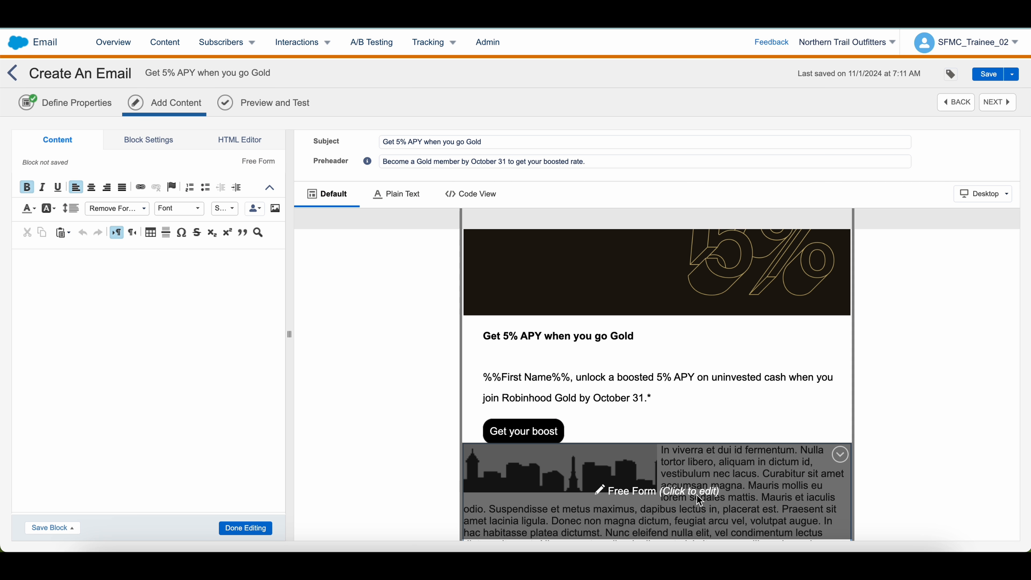
left_click(138, 351)
type("Here’s how it works: Sign up for Robinhood Gold by October 31 You will get a 0.5% APY boost for 60 days on top of the base rate, currently 4.5%, even if the base rate changes.** There is no cap on how much you can earn and you can access your money at any time. Your money is also FDIC-insured up to $2.5M at partner banks.* New members get their first 30 days of Gold free, then you’ll pay $5/month and terms apply. You can cancel your membership at any time. – The Robinhood team This email is sent to you from Robinhood Gold, LLC")
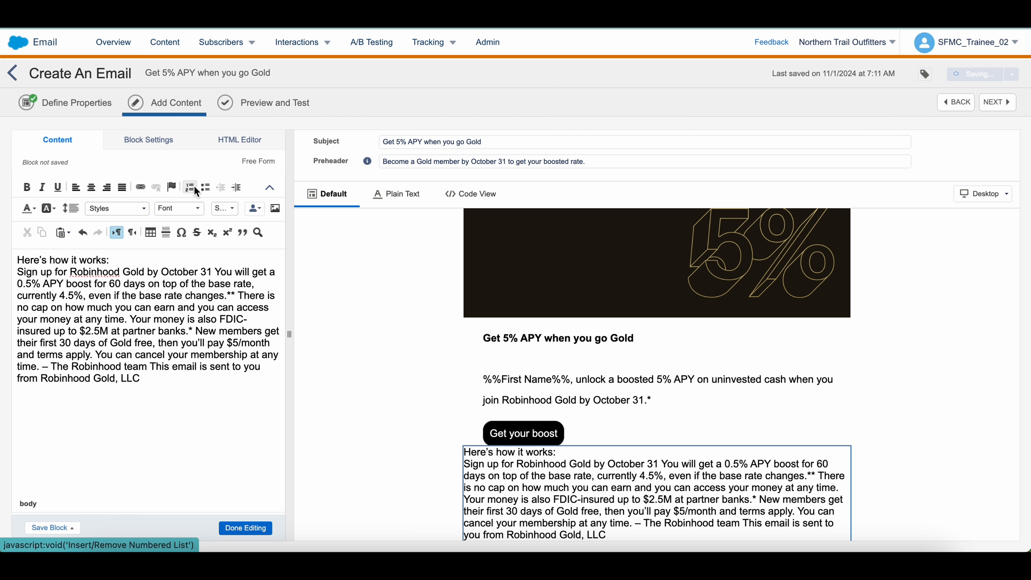
left_click(205, 187)
left_click(240, 283)
key("Return")
left_click(95, 318)
key("Return")
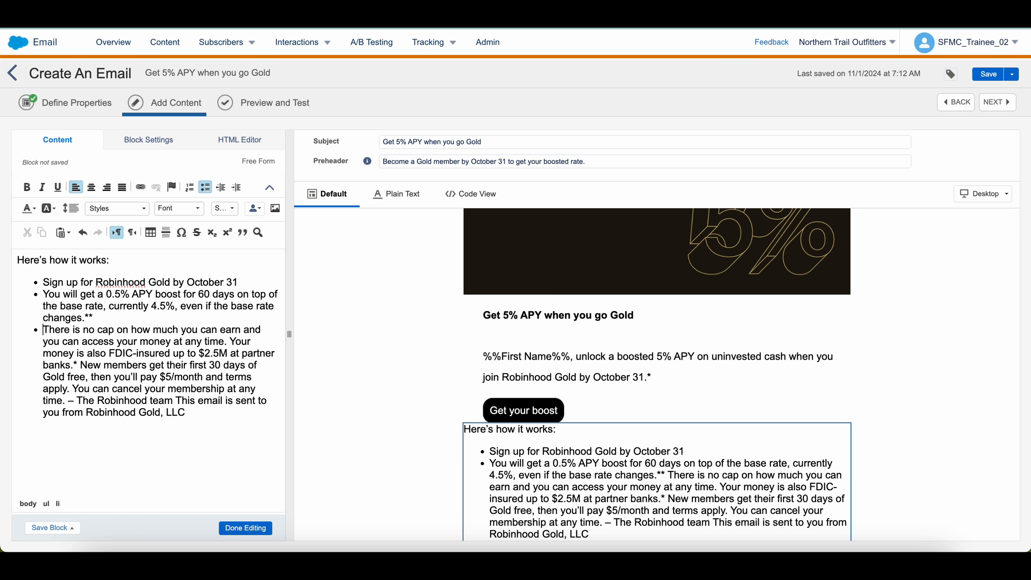
left_click(80, 366)
key("Return")
left_click(205, 188)
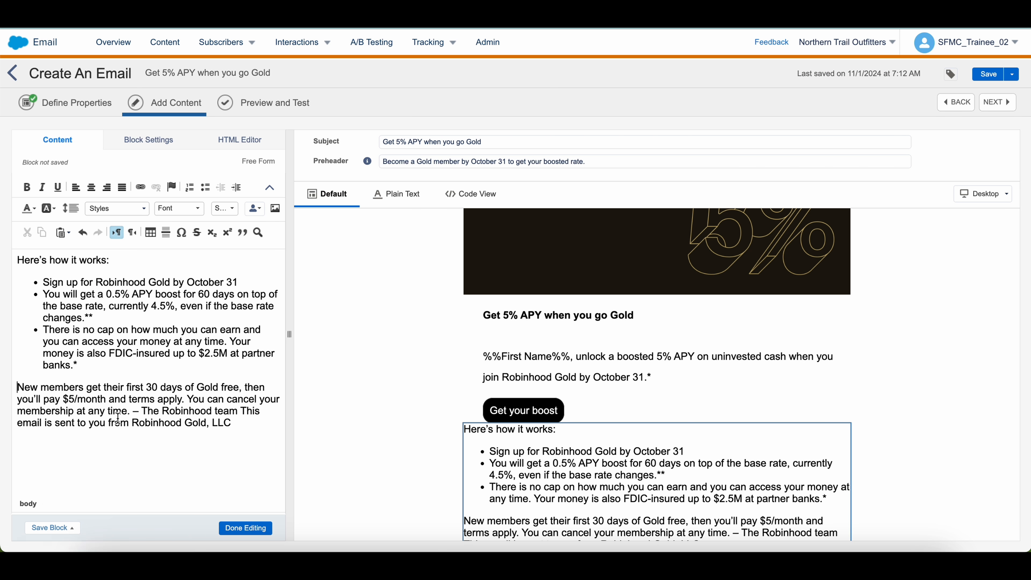
Put the Robinhood team sign-off on its own line and delete the This email is sent sentence
left_click(137, 411)
key("Return")
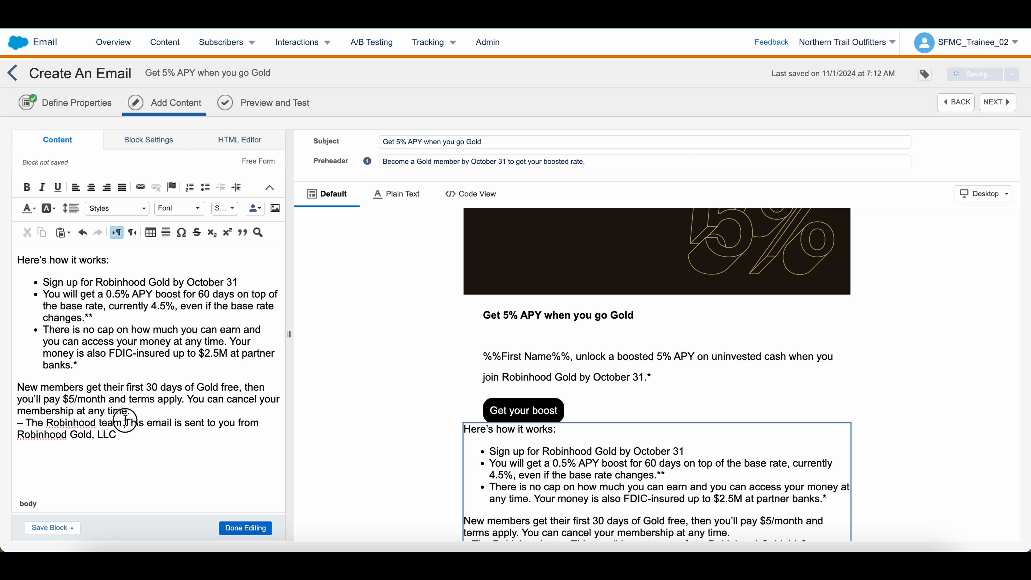
left_click_drag(125, 423, 135, 446)
key("BackSpace")
left_click(131, 412)
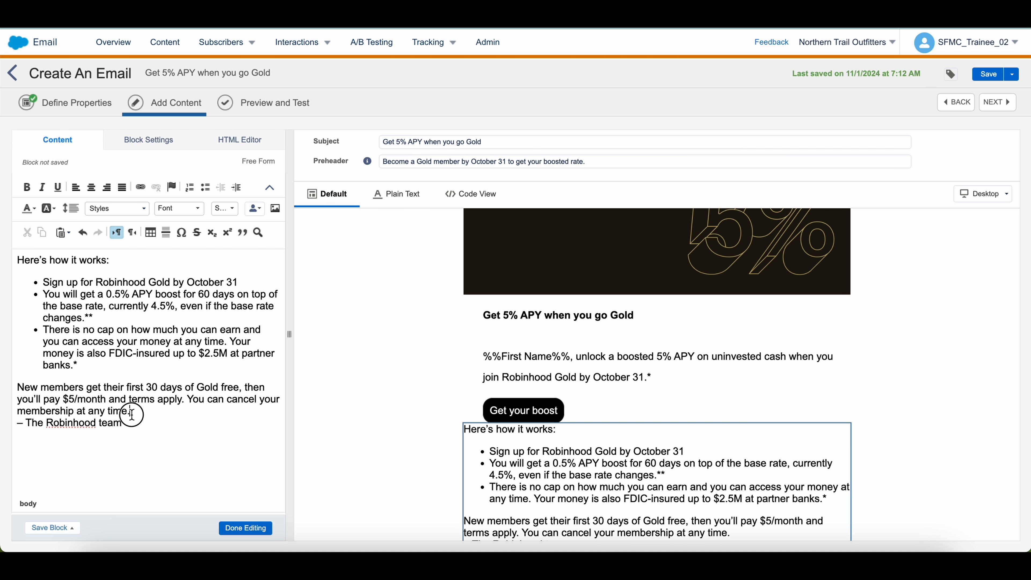
key("Return")
left_click(158, 434)
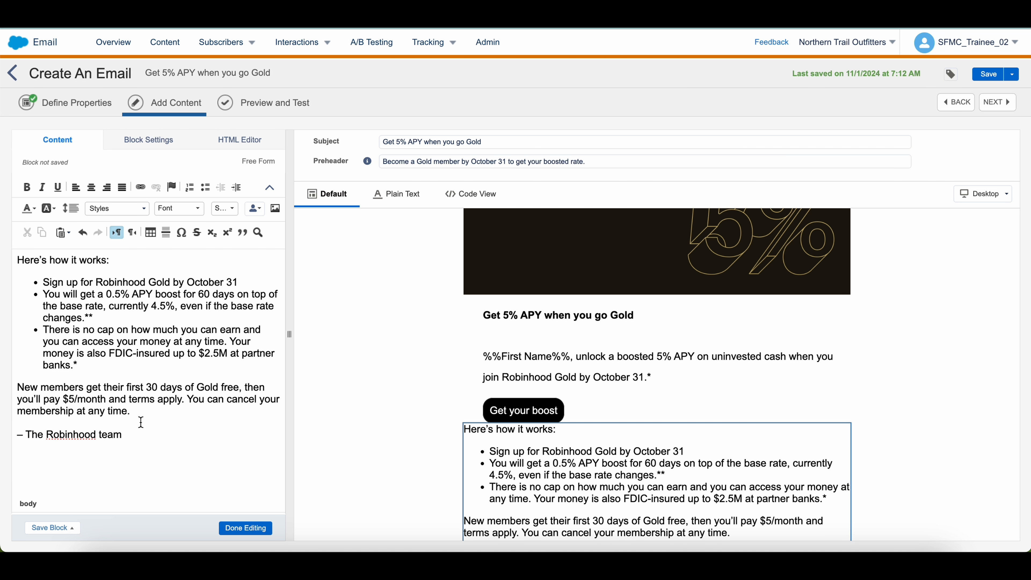
Double-space all of the how-it-works text, keeping one blank line before the sign-off
key("ctrl+a")
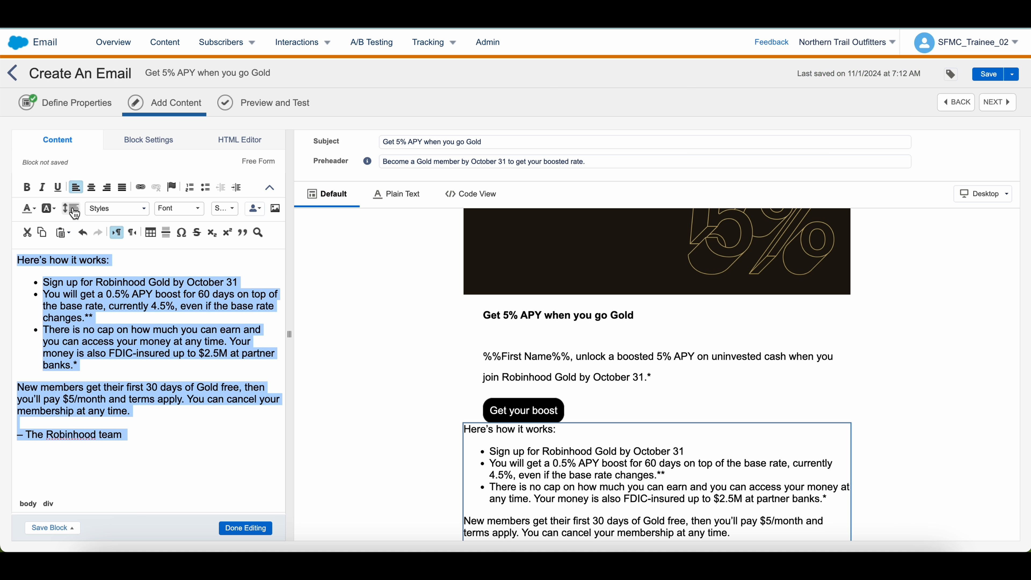
left_click(71, 208)
left_click(84, 272)
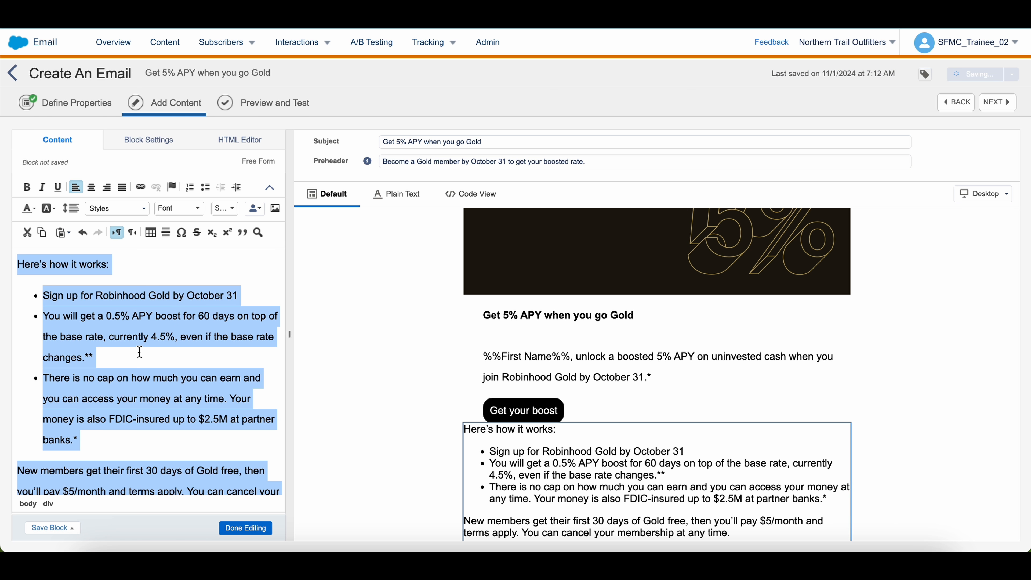
left_click(140, 352)
scroll(195, 394, "down", 3)
left_click(81, 465)
key("BackSpace")
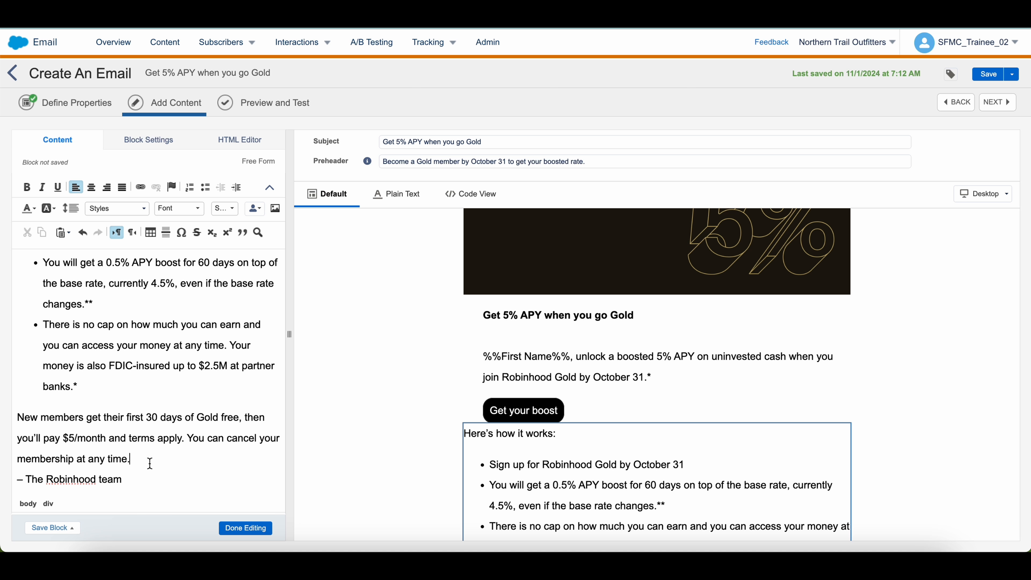
key("Return")
Color the – The Robinhood team sign-off light grey
left_click_drag(150, 478, 9, 479)
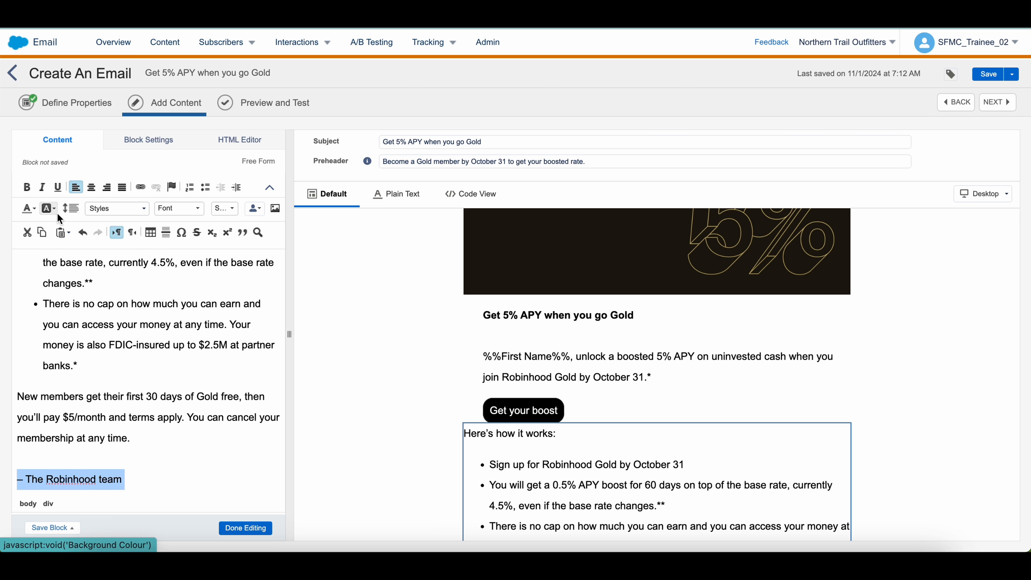
left_click(33, 208)
left_click(51, 262)
left_click(135, 446)
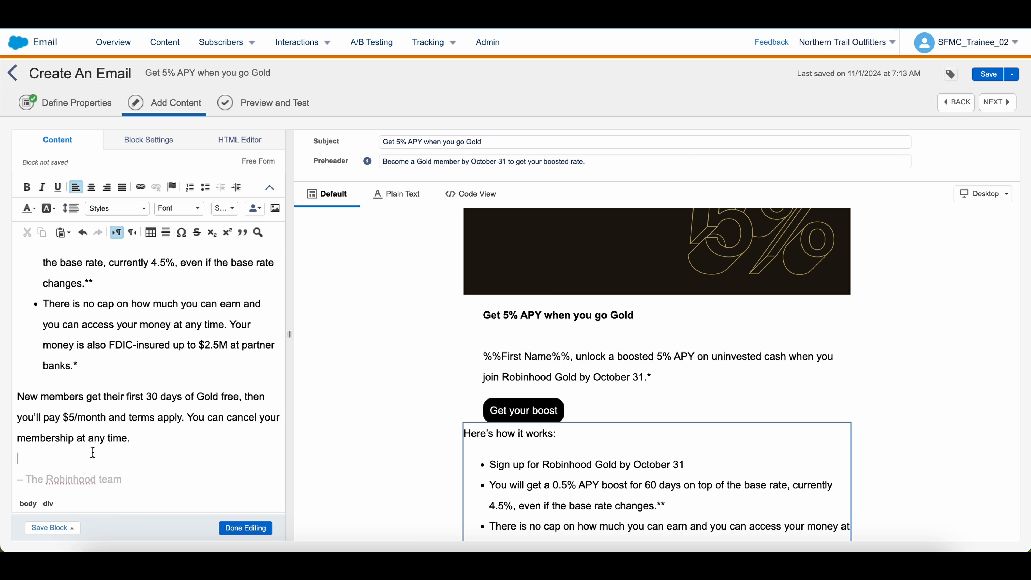
left_click(245, 528)
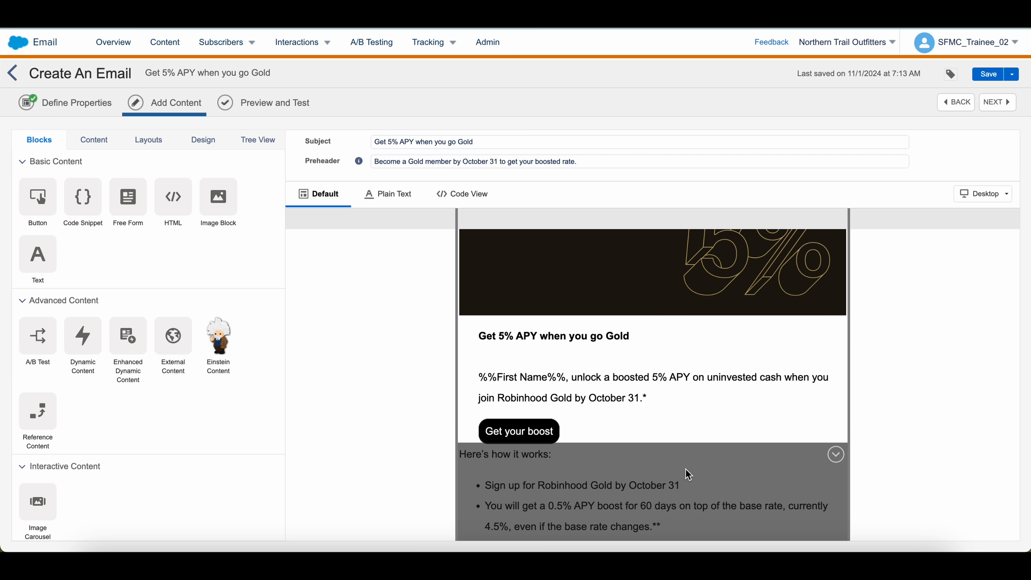
Set the how-it-works block's left padding to 30px
left_click(689, 474)
left_click(151, 138)
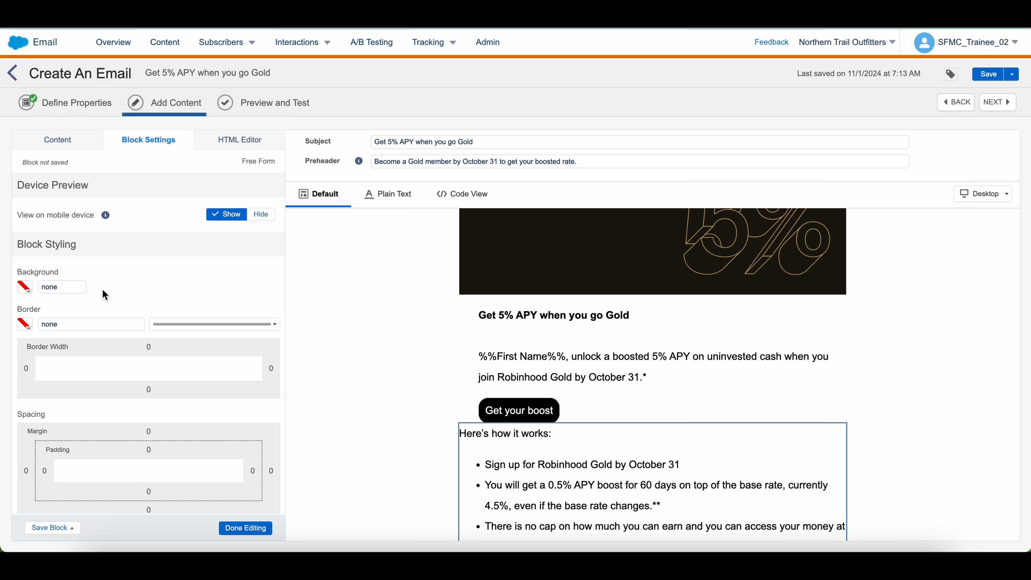
scroll(99, 305, "down", 2)
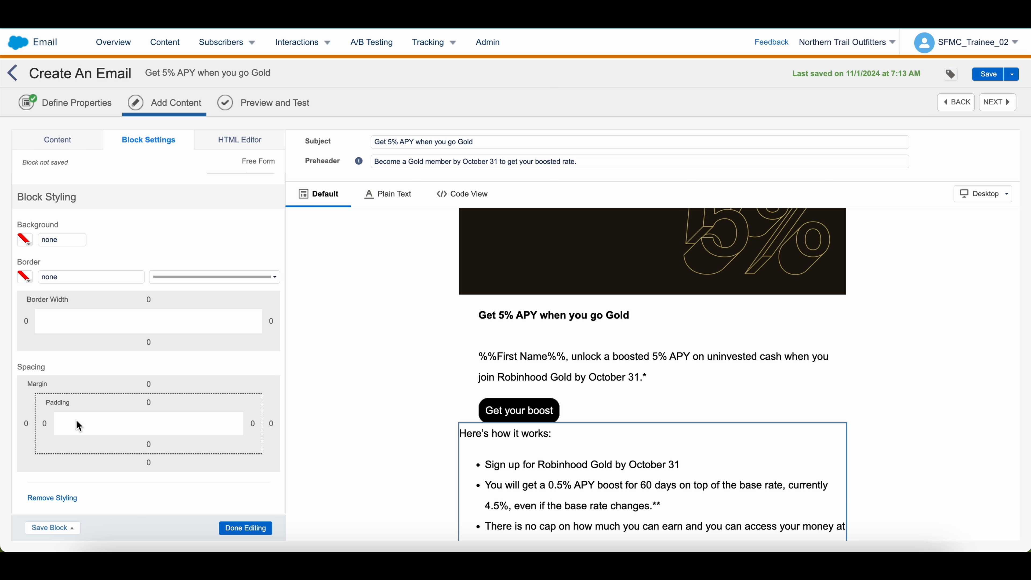
left_click(44, 423)
type("30")
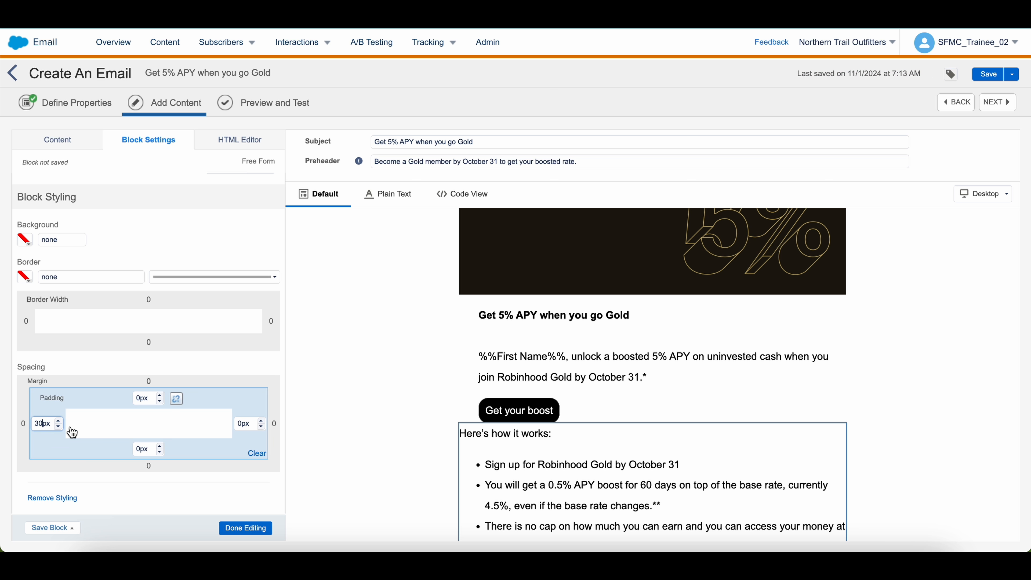
left_click(245, 527)
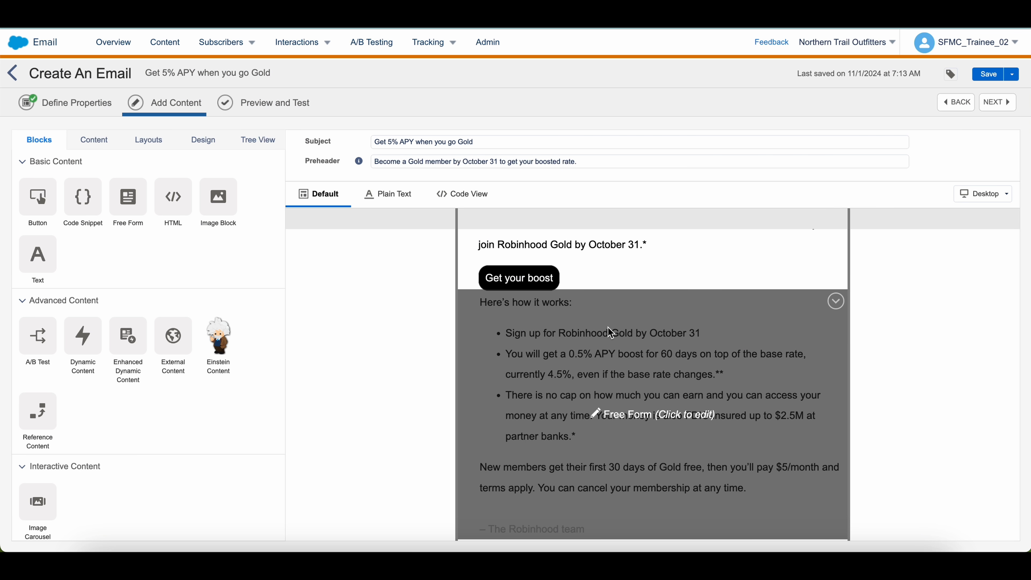
Add a Free Form block below the sign-off with the copied This email is sent to you from Robinhood Gold, LLC line
left_click_drag(128, 199, 541, 528)
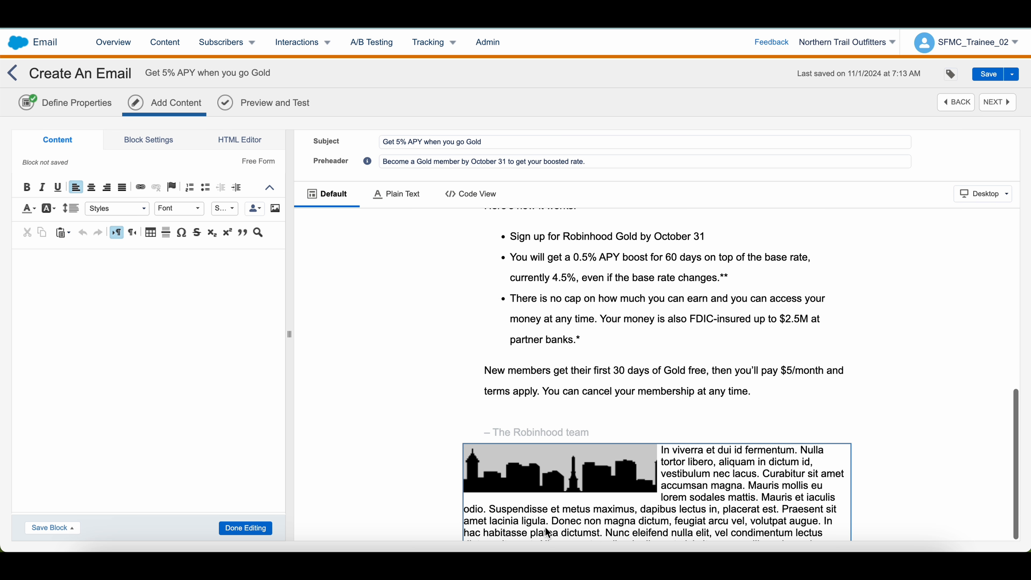
left_click(175, 341)
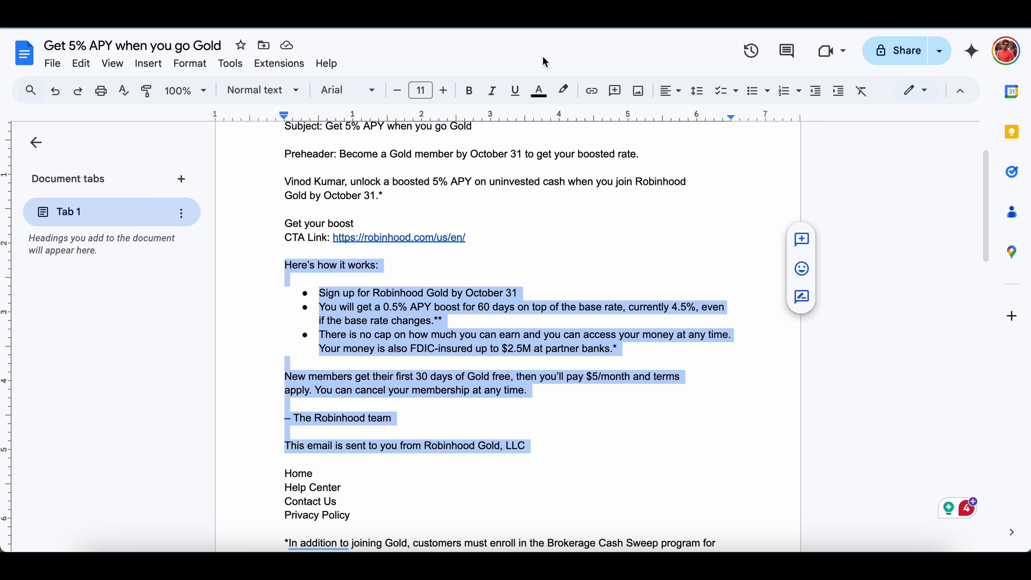
left_click(371, 398)
triple_click(352, 444)
key("ctrl+c")
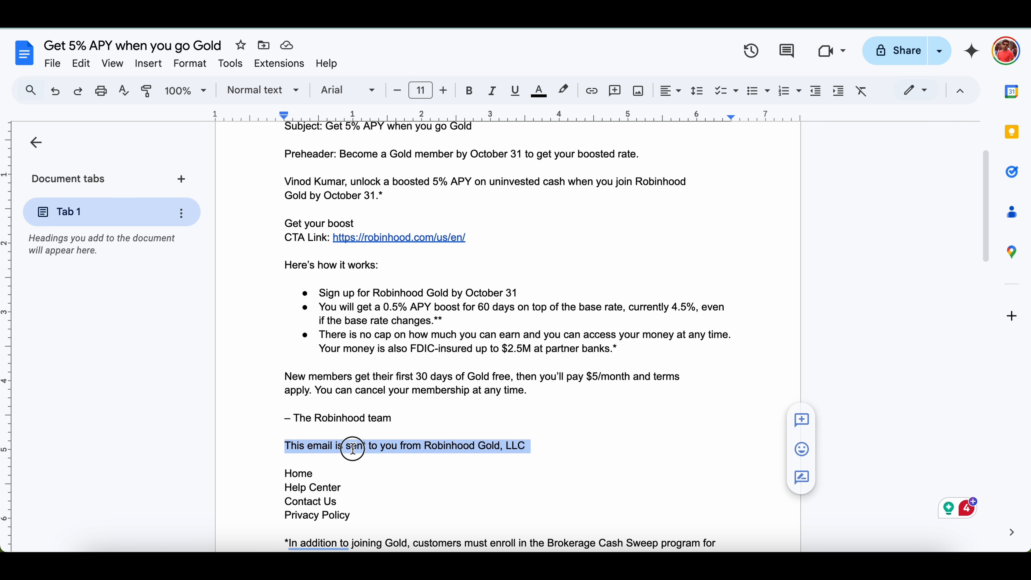
key("ctrl+v")
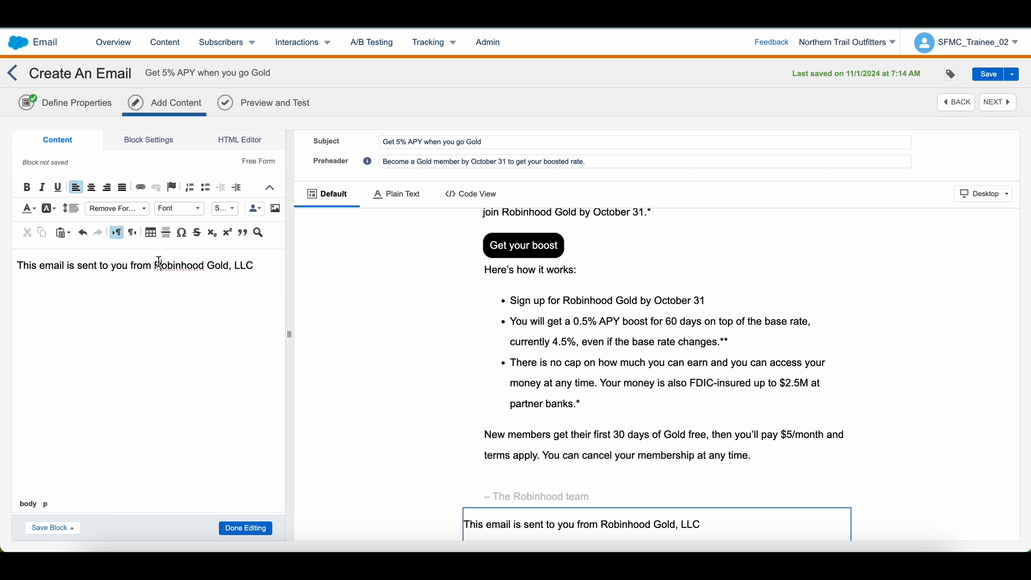
Set the sender footer block's left padding to 30px
left_click(152, 142)
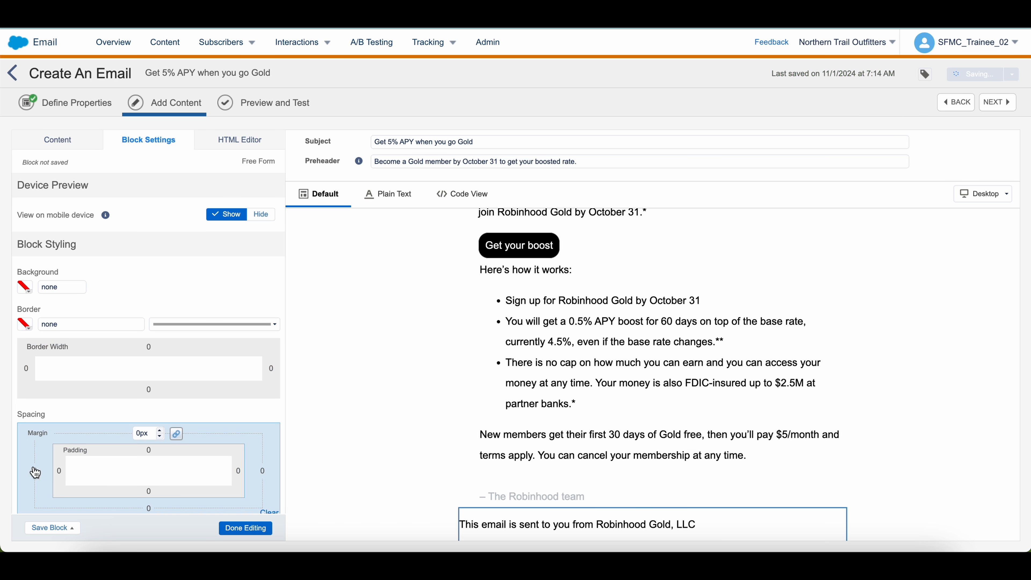
left_click(57, 475)
type("30")
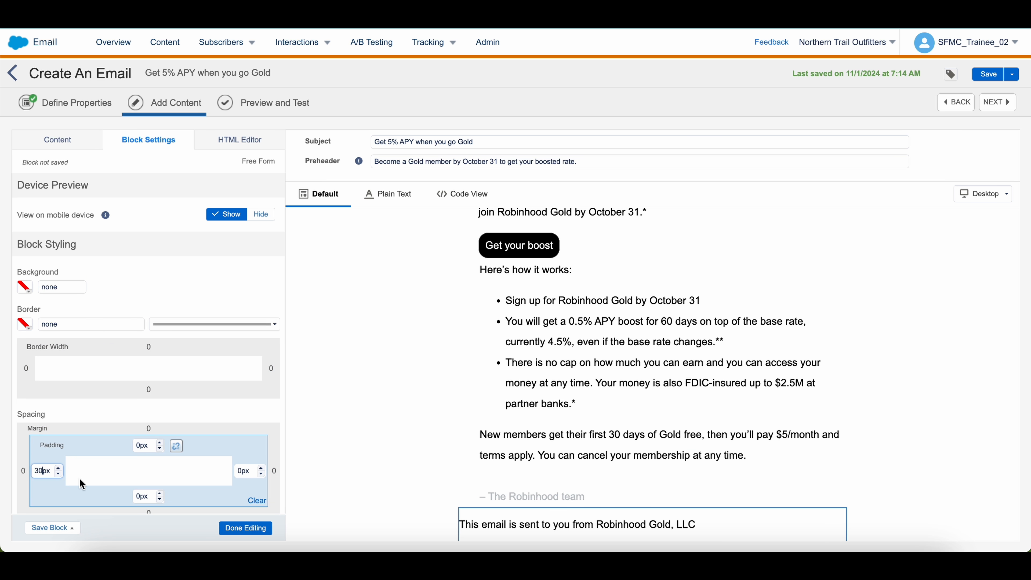
left_click(246, 528)
scroll(125, 298, "down", 1)
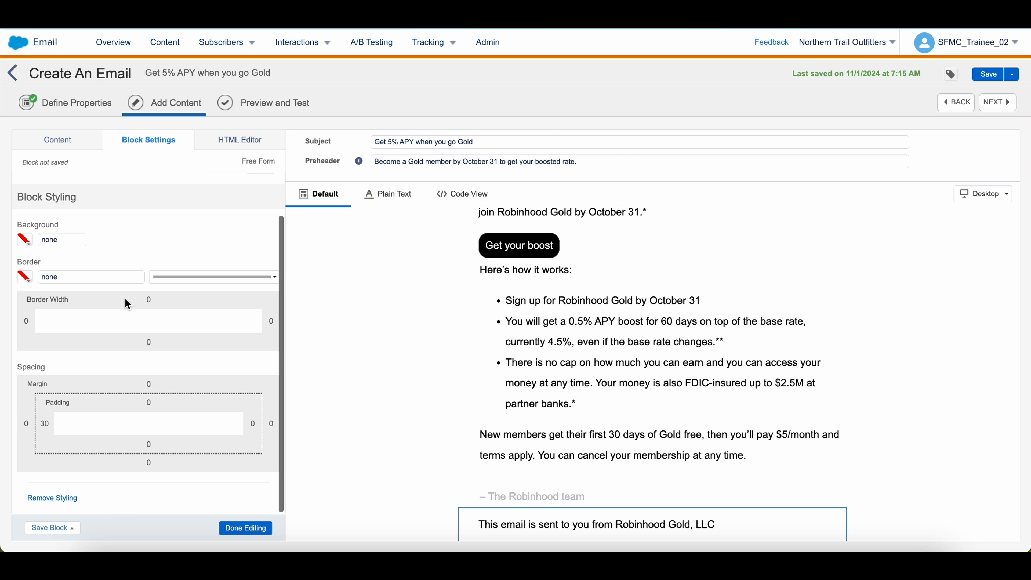
Give the sender footer block a light grey #E4E4E4 background
left_click(25, 241)
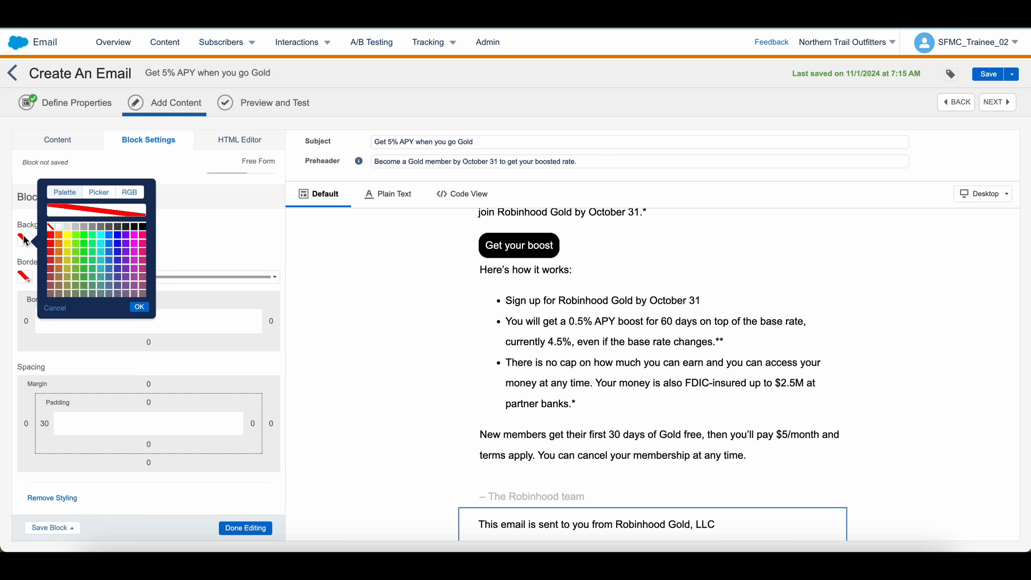
left_click(68, 227)
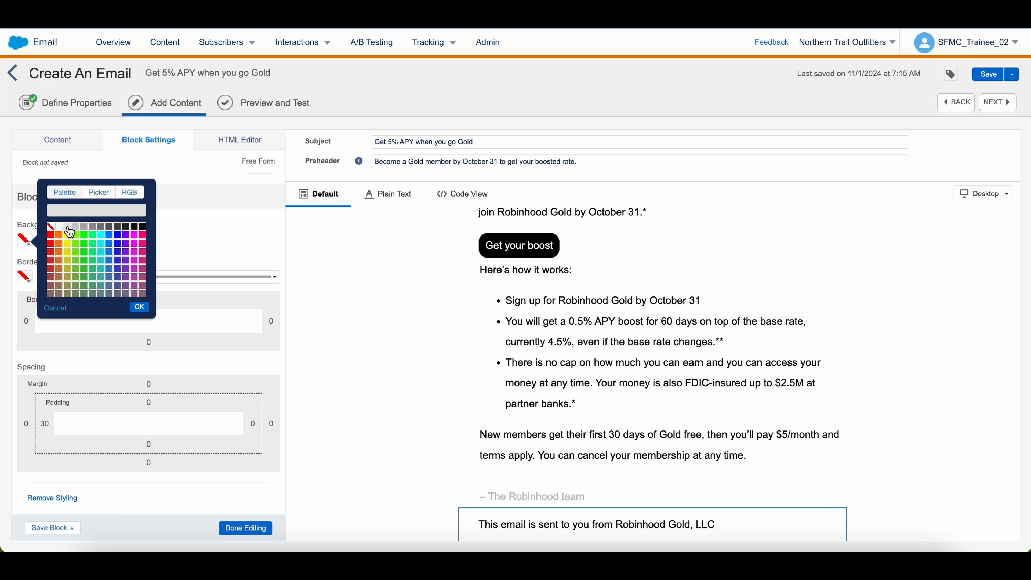
left_click(134, 306)
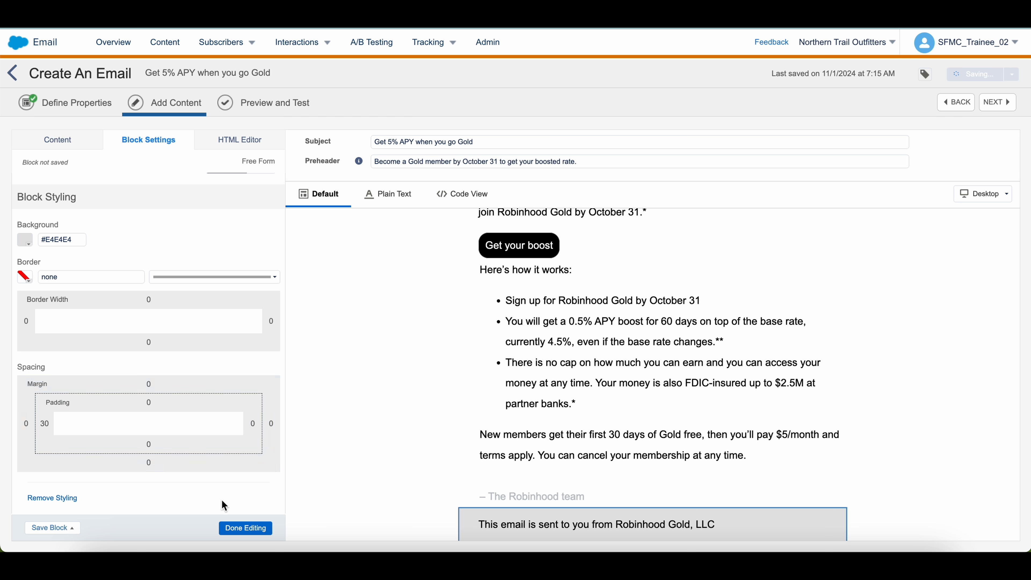
Add a Social Follow block beneath the sender footer
left_click(240, 527)
left_click(39, 139)
left_click_drag(38, 507, 523, 537)
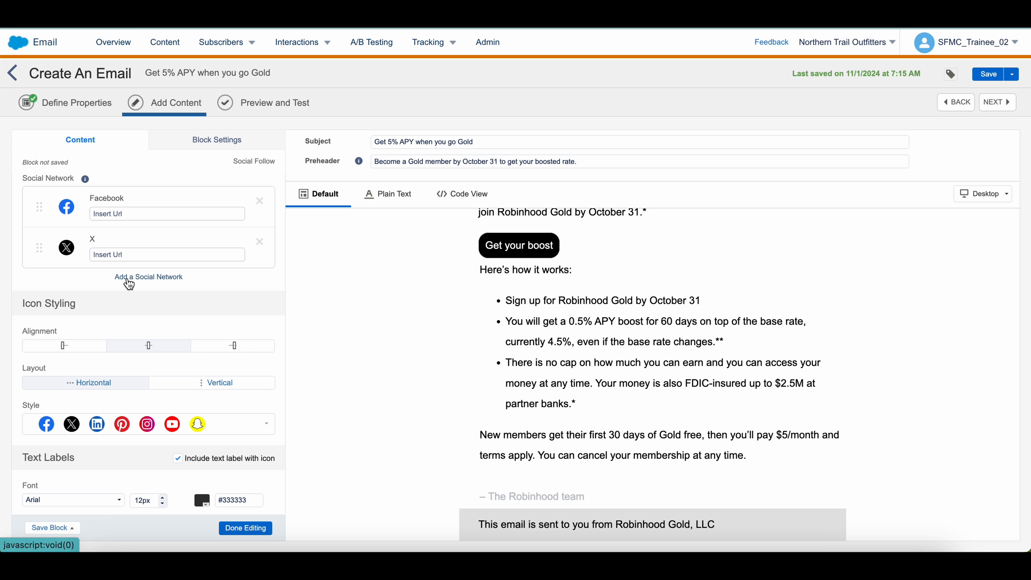
Add Instagram to the social follow networks alongside Facebook and X
left_click(125, 277)
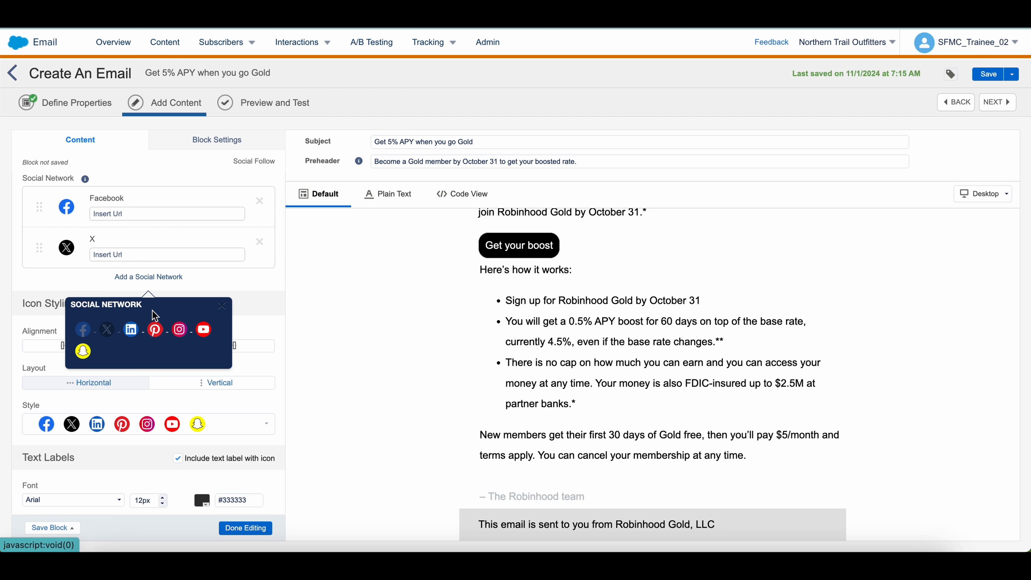
left_click(179, 333)
scroll(120, 367, "down", 1)
Switch the social icons to the black filled style and turn off their text labels
left_click(147, 416)
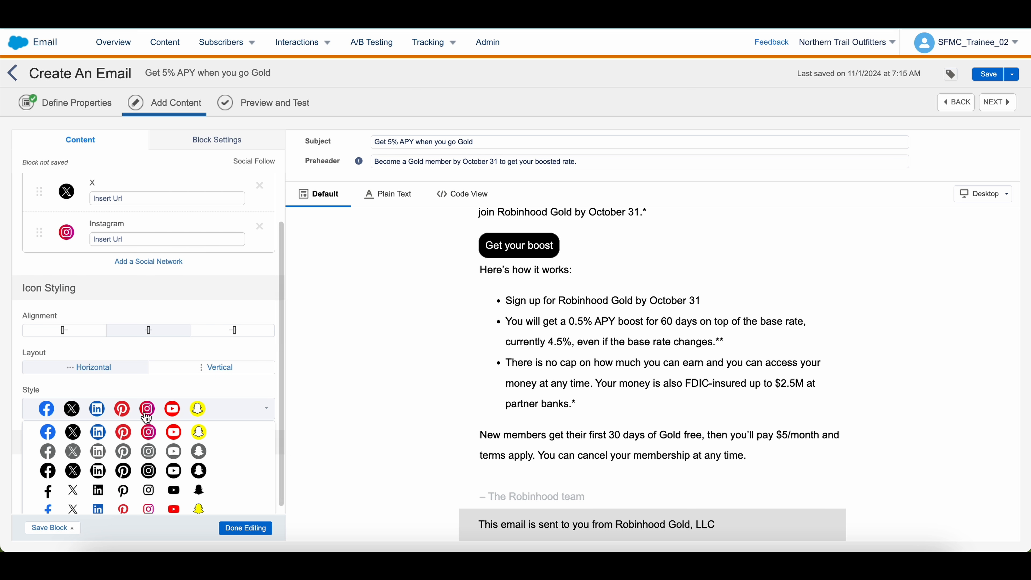
left_click(102, 468)
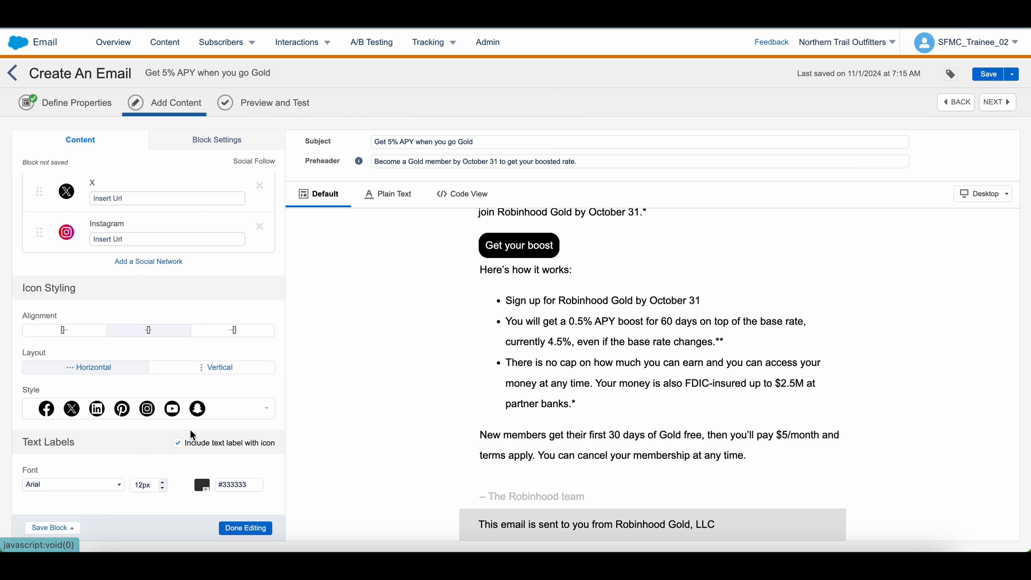
left_click(177, 444)
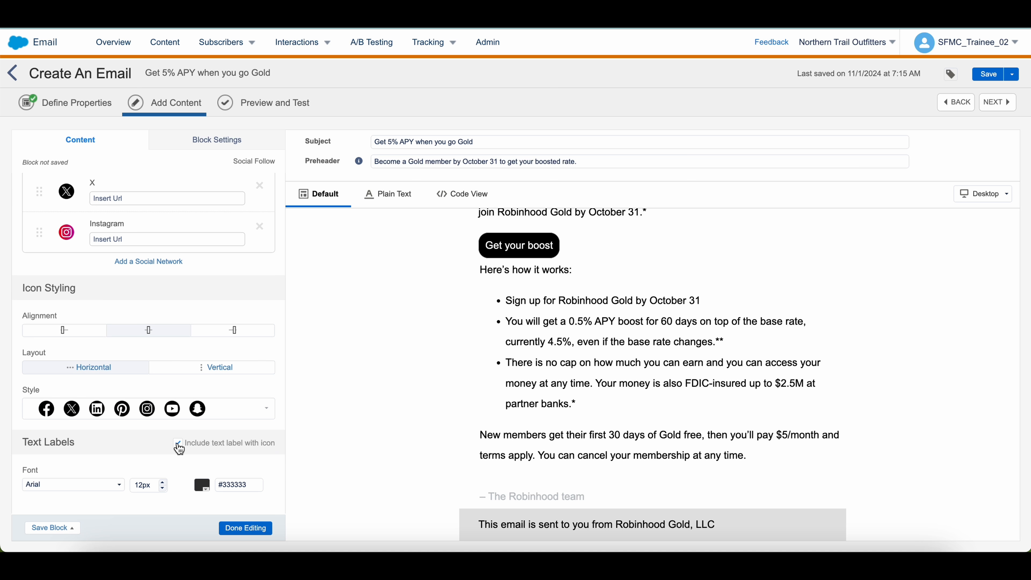
left_click(178, 444)
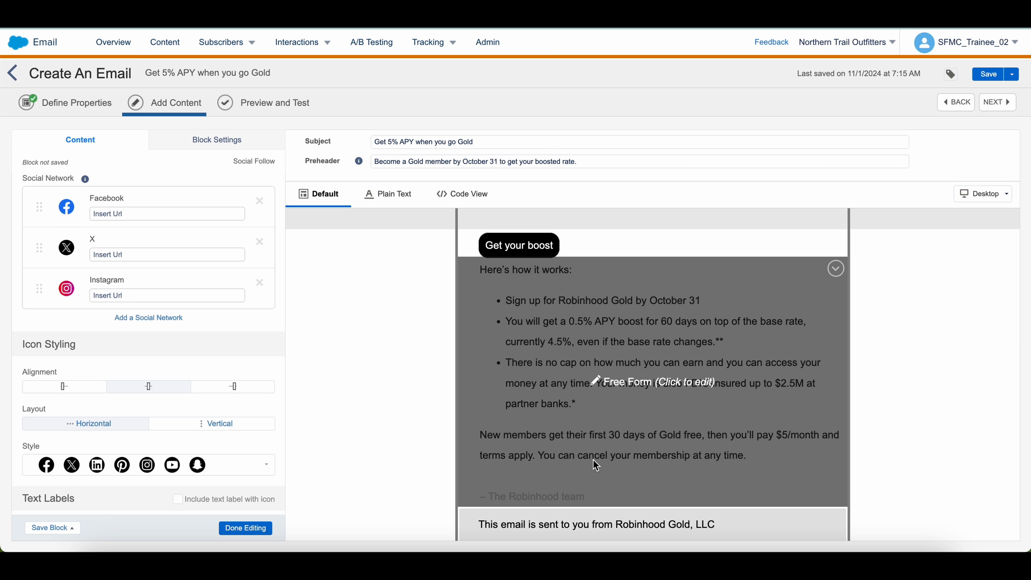
left_click(243, 528)
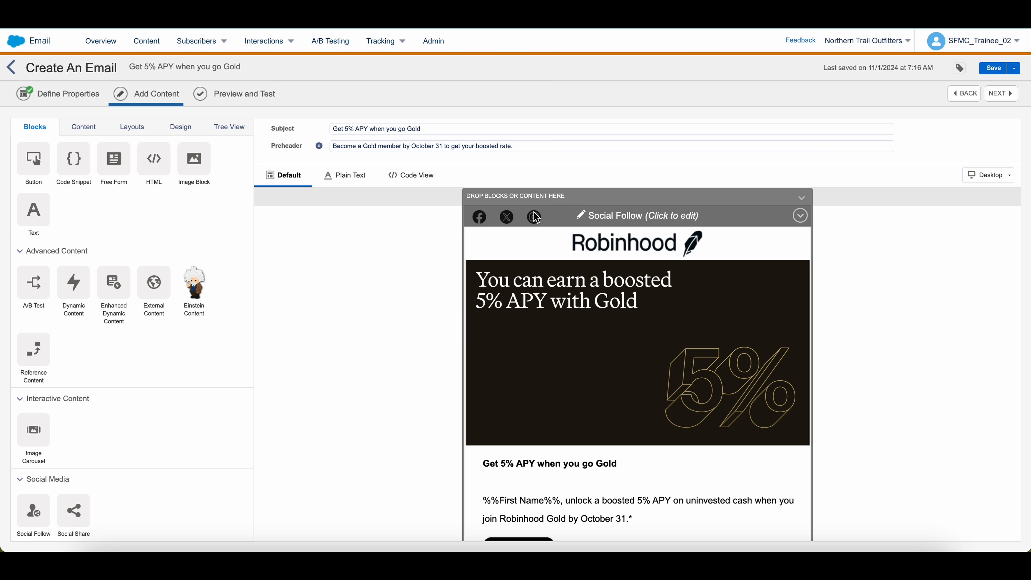
left_click_drag(534, 212, 522, 539)
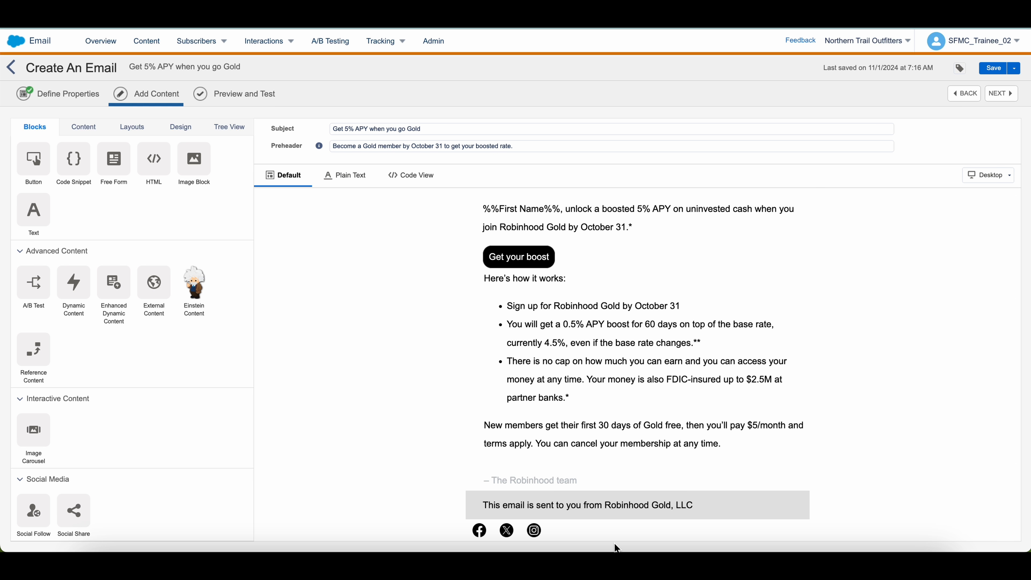
Set the Get your boost button's link to the CTA URL copied from the Google Doc
left_click(732, 529)
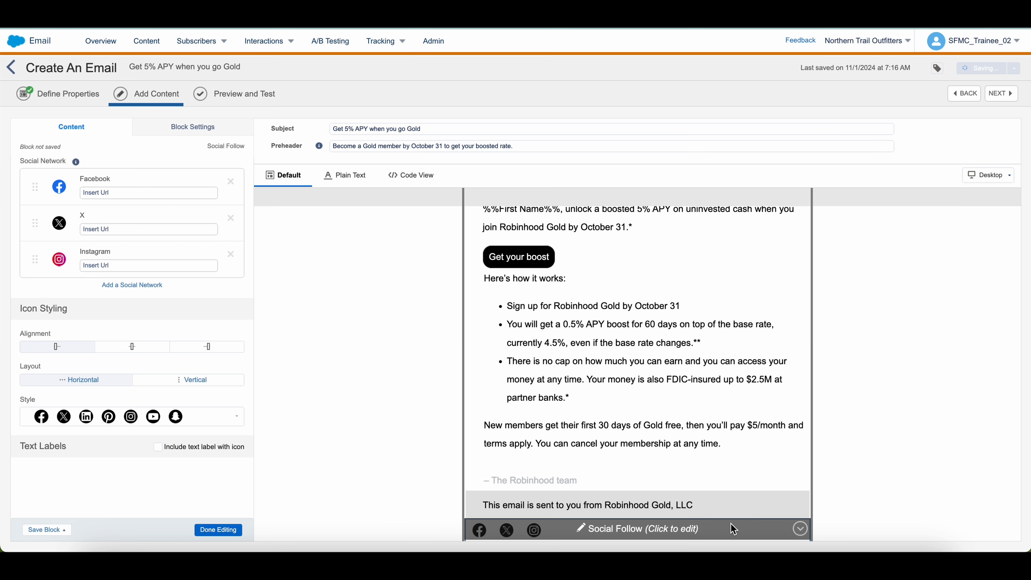
left_click(133, 195)
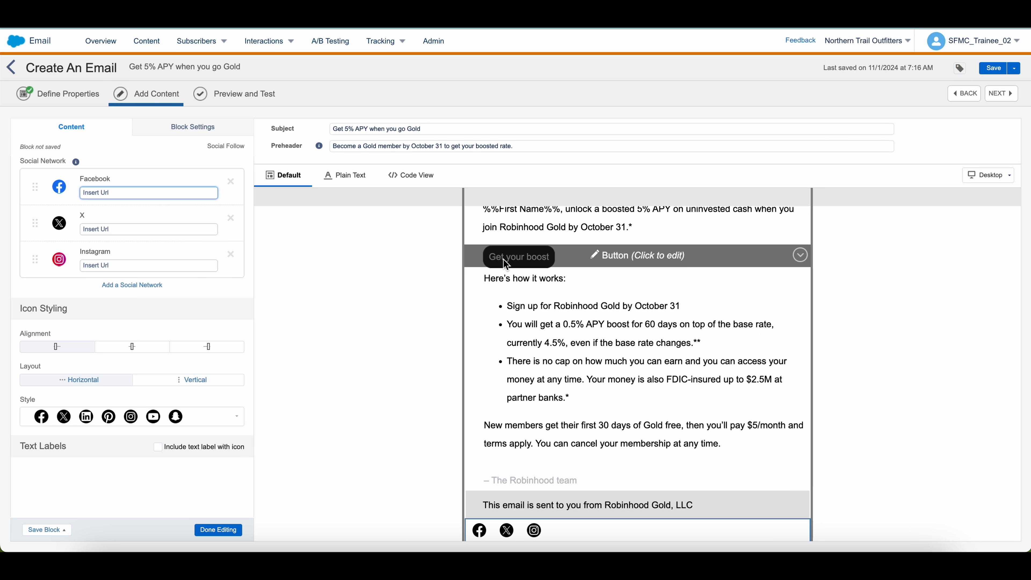
left_click(519, 280)
left_click(520, 260)
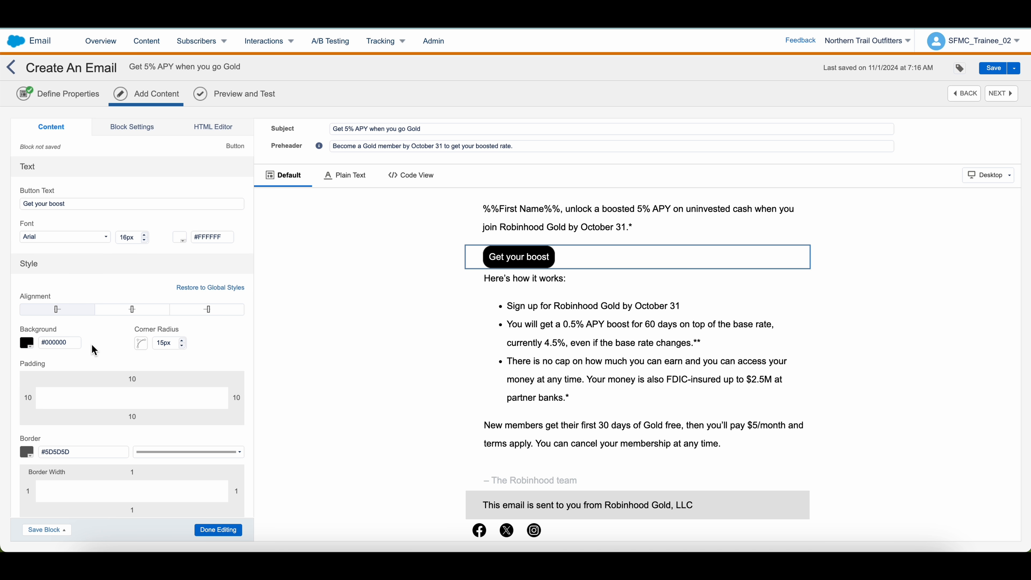
scroll(64, 417, "down", 5)
left_click(64, 419)
left_click(546, 20)
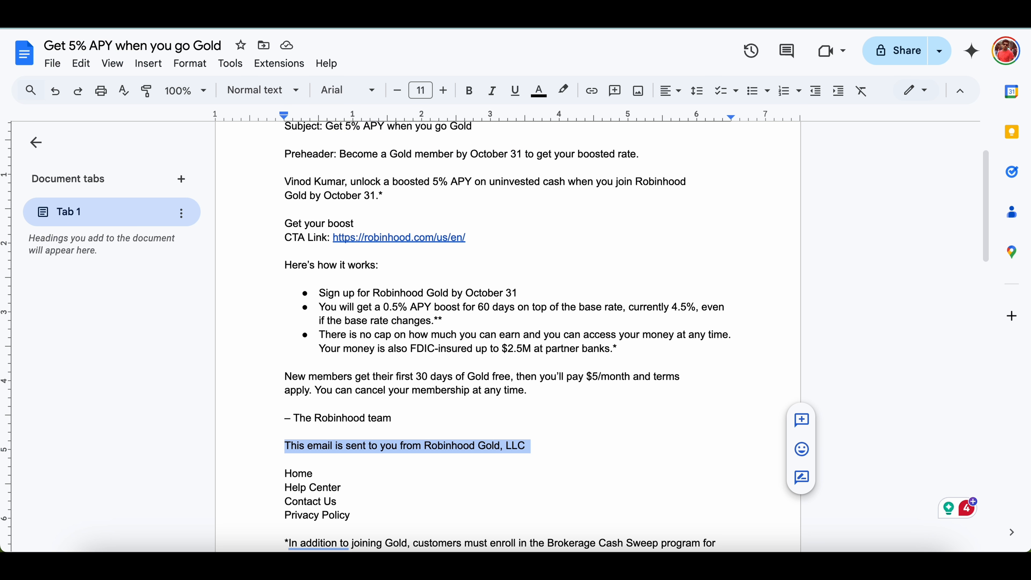
left_click_drag(466, 237, 334, 237)
key("ctrl+c")
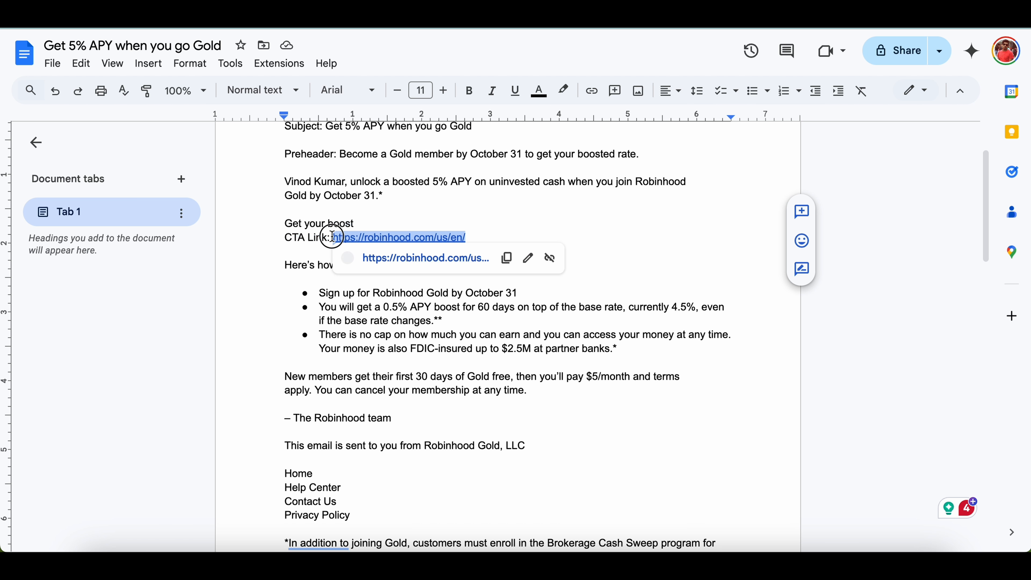
left_click(426, 21)
key("ctrl+v")
left_click(316, 402)
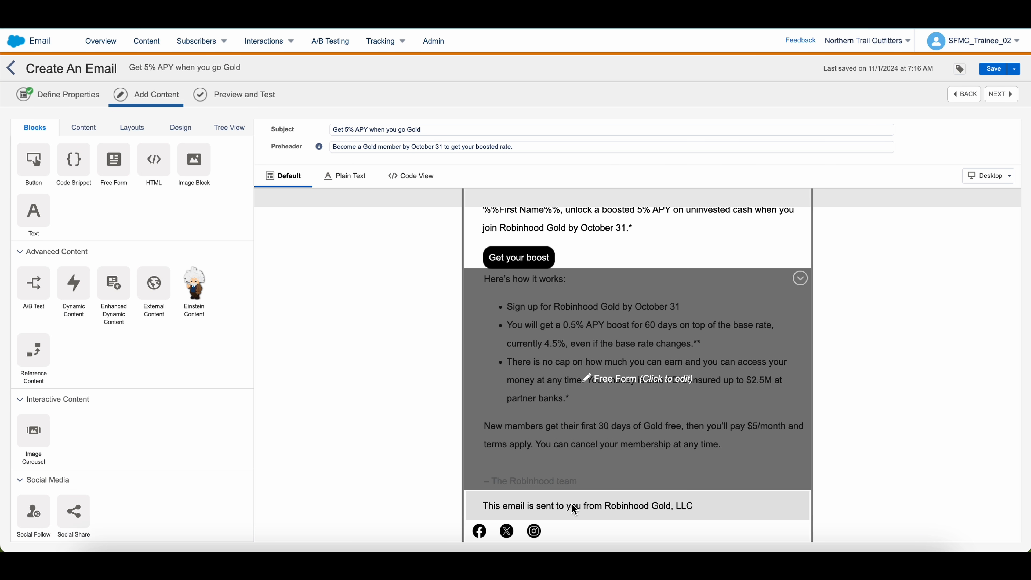
Link the Facebook, X and Instagram icons to the Robinhood site address
left_click(585, 532)
left_click(103, 191)
key("ctrl+v")
left_click(108, 231)
key("ctrl+v")
left_click(108, 266)
key("ctrl+v")
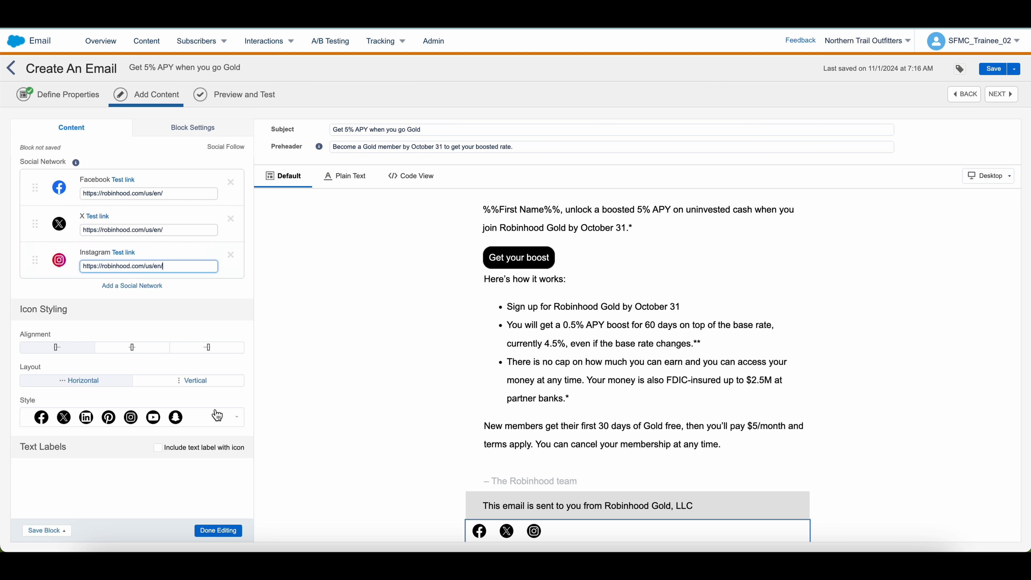
left_click(218, 530)
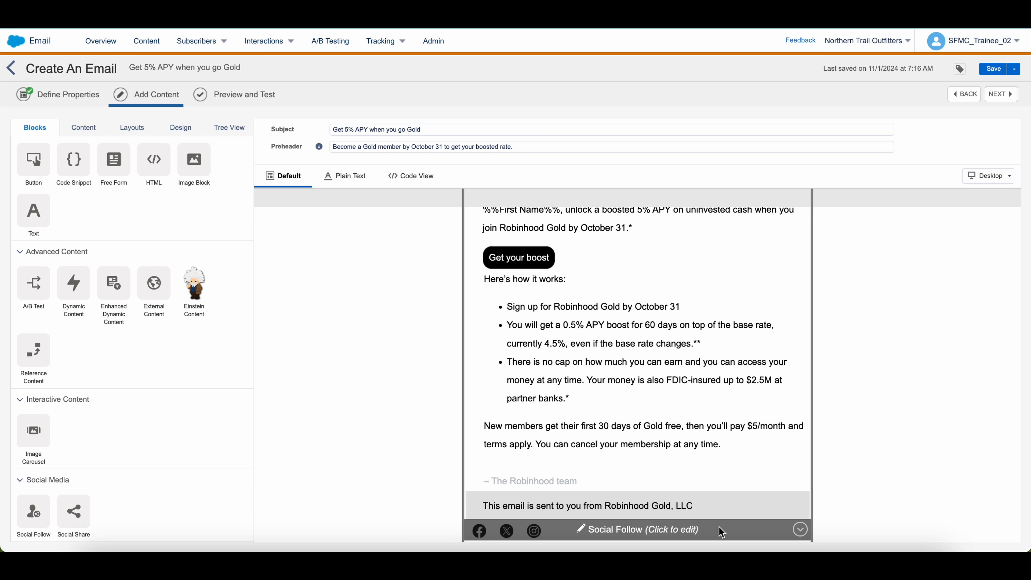
Unlink the social block's padding and set its left padding to 15px
left_click(720, 531)
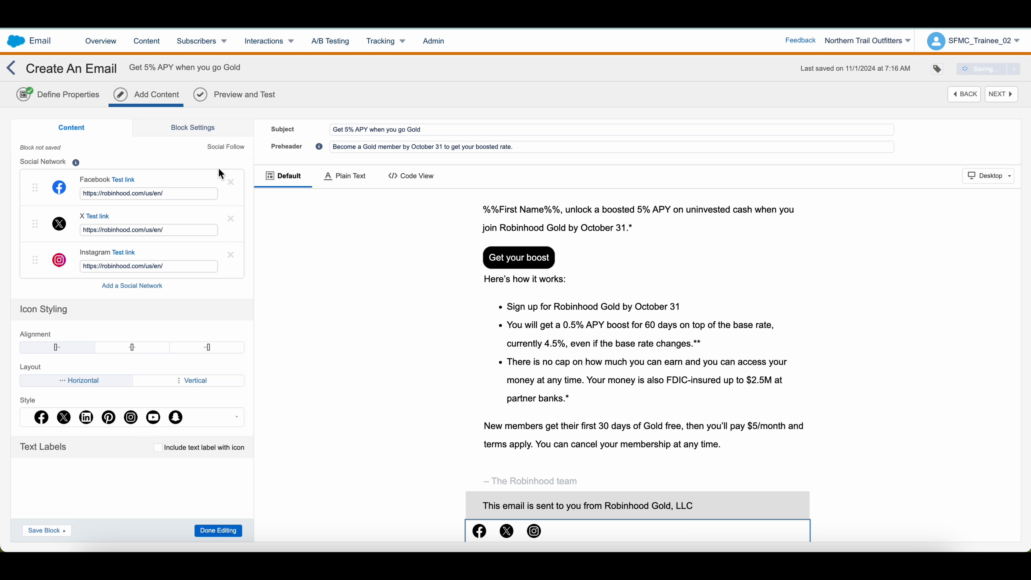
left_click(167, 140)
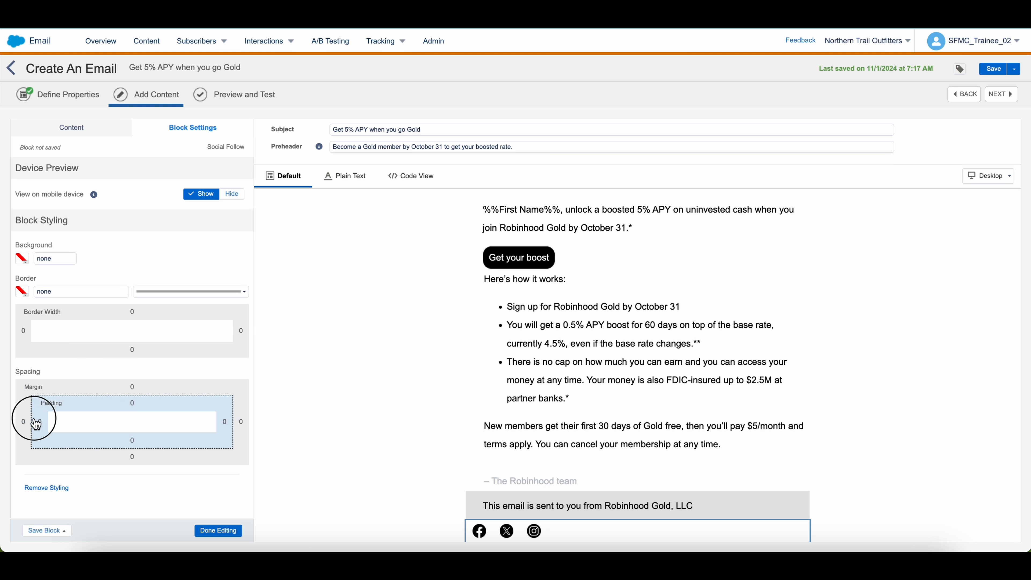
left_click(156, 401)
left_click(31, 425)
key("Delete")
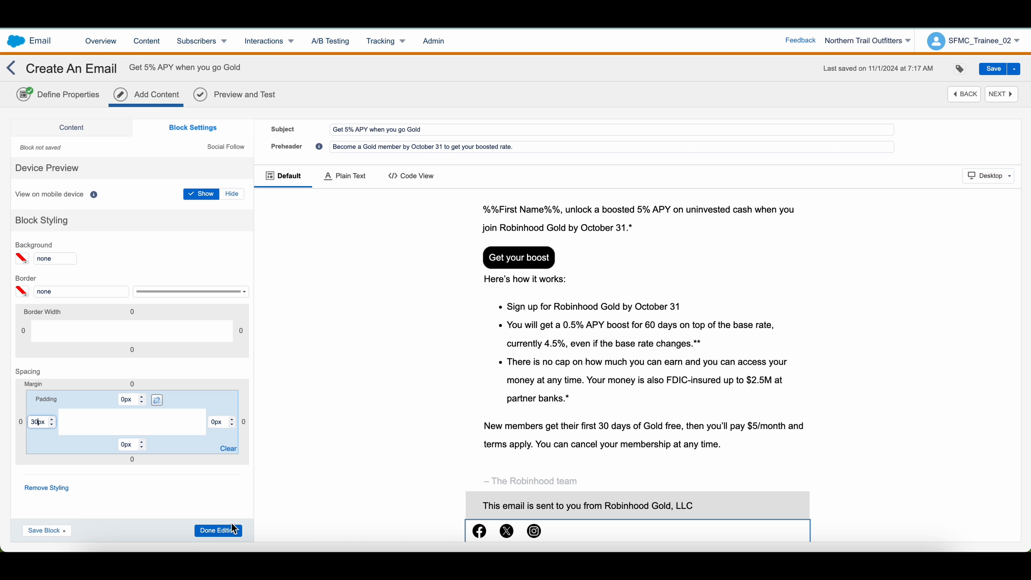
left_click(218, 531)
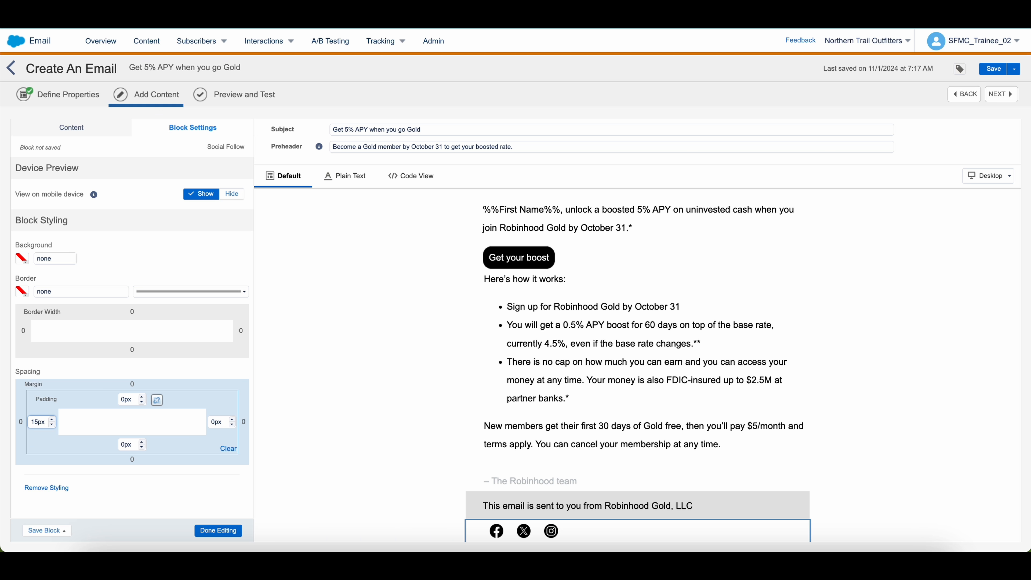
left_click(218, 530)
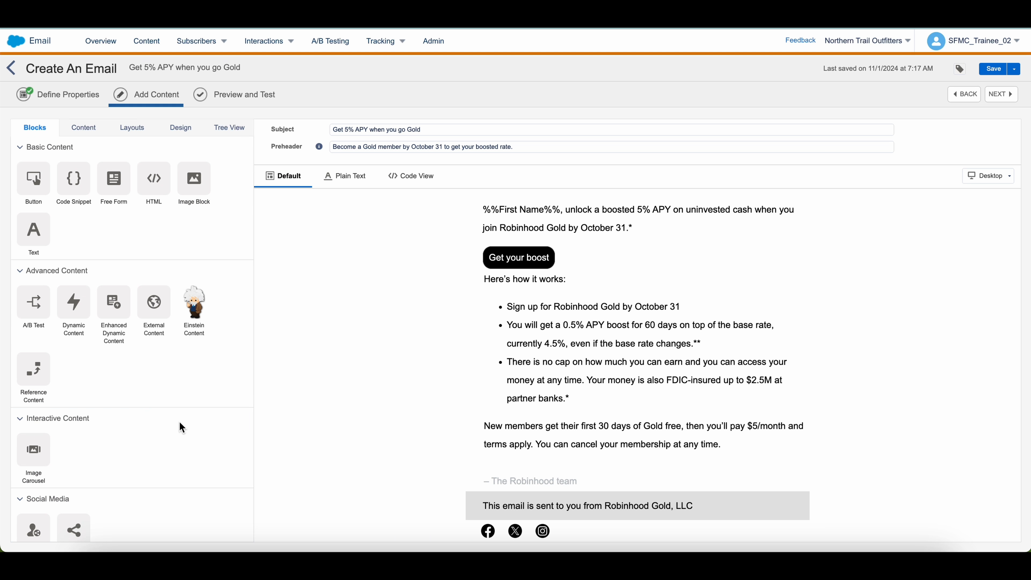
Give the social follow block a light grey #E4E4E4 background
left_click(23, 262)
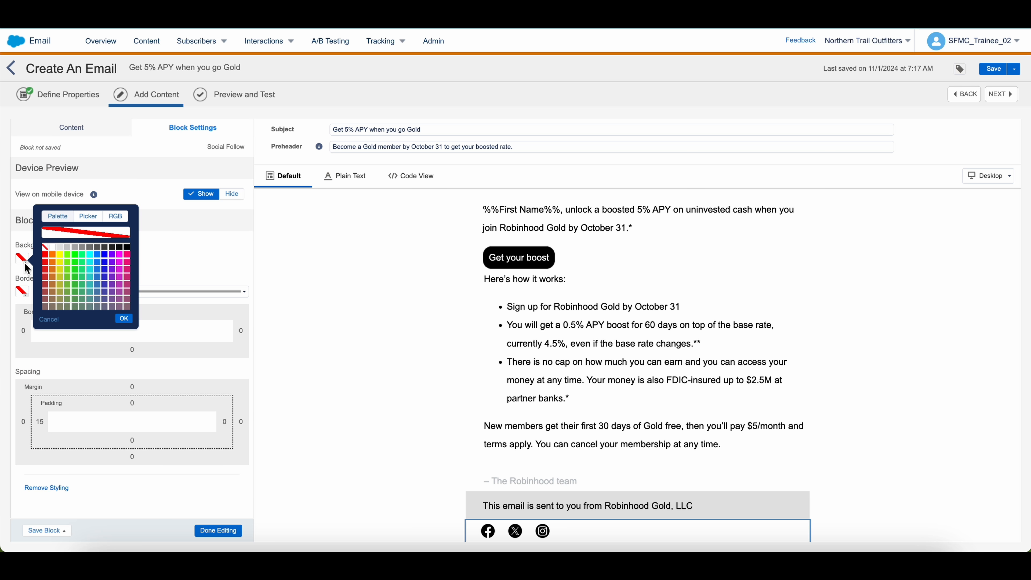
left_click(61, 248)
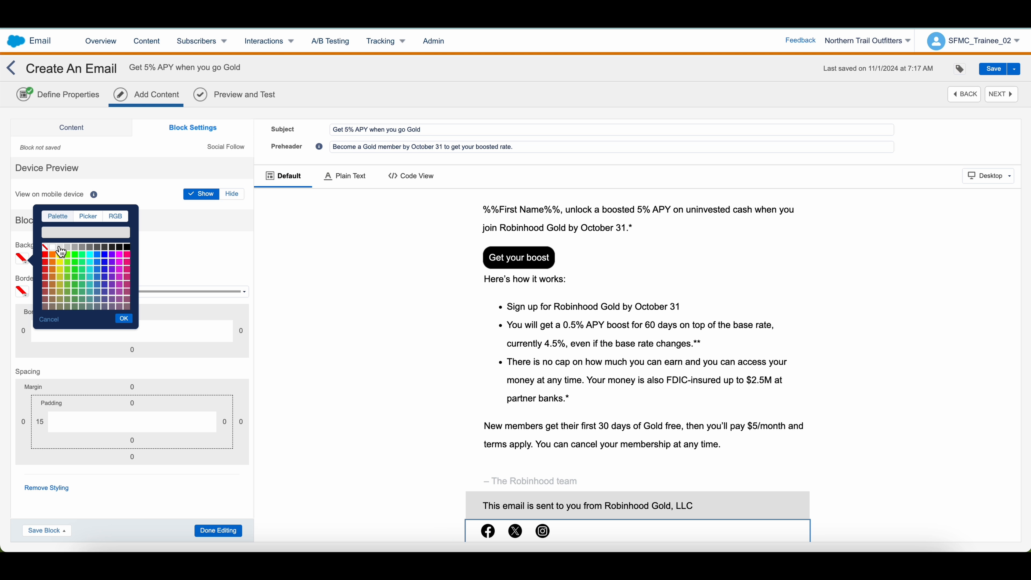
left_click(124, 319)
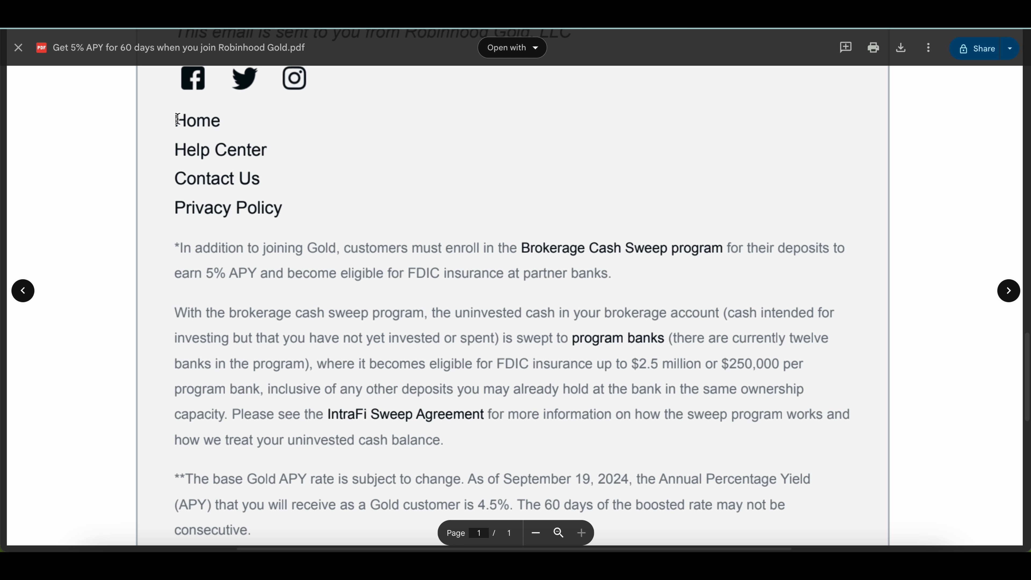
left_click_drag(178, 119, 279, 207)
left_click(361, 200)
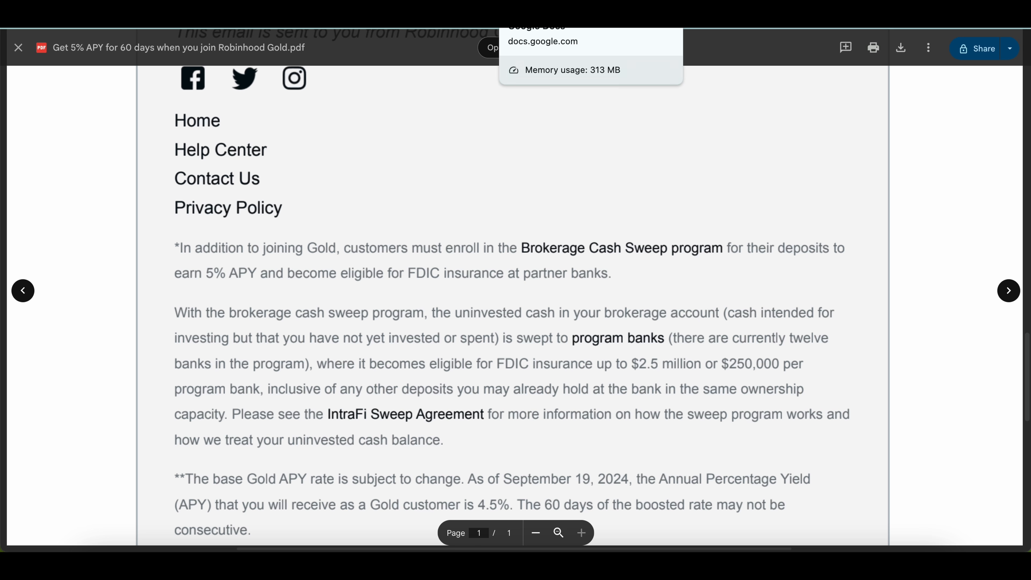
Copy the footer link lines from the mockup into a new Free Form block under the social icons
left_click(544, 17)
scroll(301, 301, "down", 4)
left_click_drag(285, 320, 364, 364)
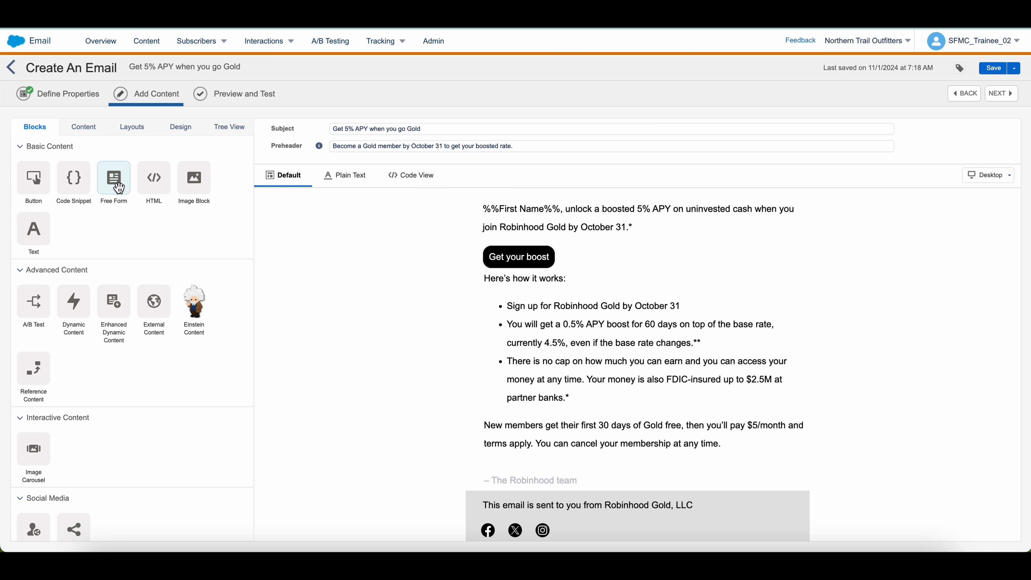
left_click(124, 191)
left_click_drag(125, 195, 589, 538)
left_click_drag(587, 535, 587, 536)
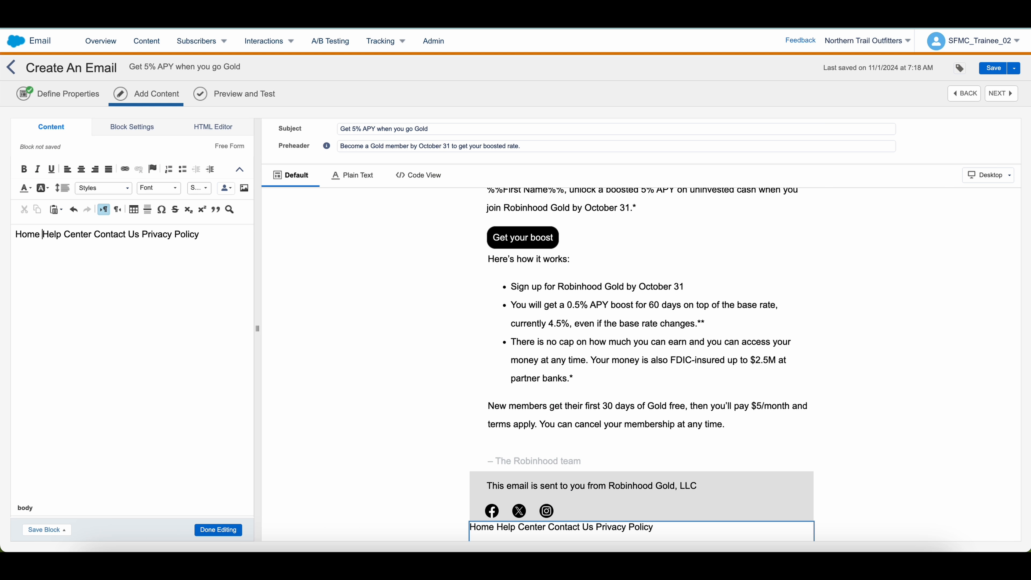
Put Home, Help Center, Contact Us and Privacy Policy each on its own line
key("Return")
left_click(67, 245)
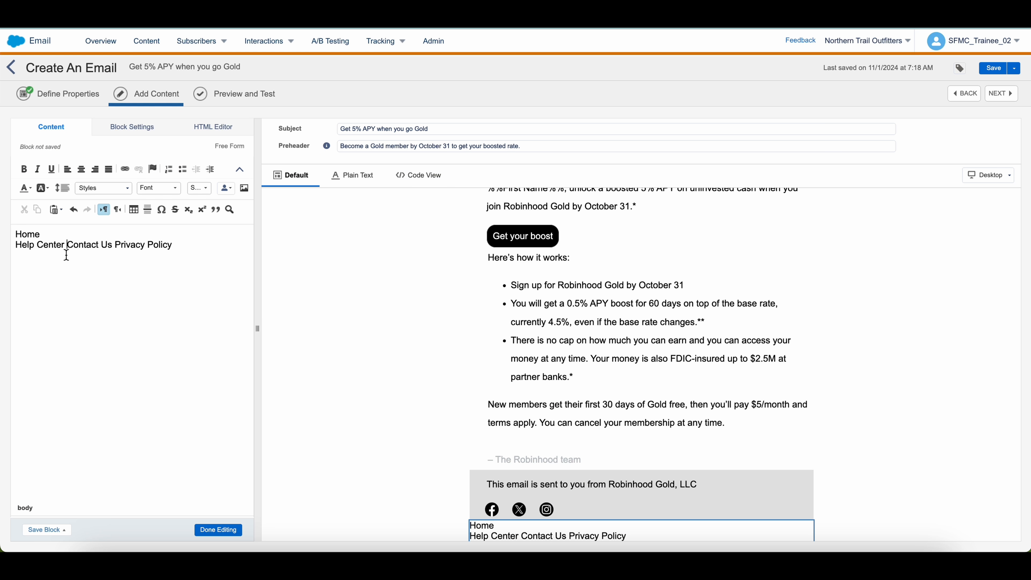
key("Return")
left_click(63, 255)
key("Return")
Set the four footer link lines to 1.5 line spacing
left_click_drag(95, 278, 4, 214)
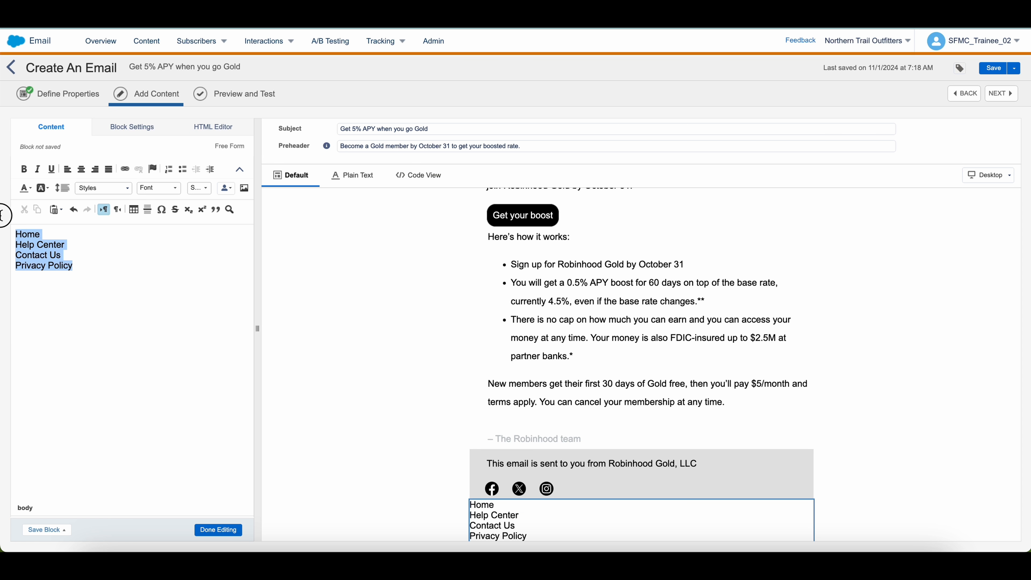
left_click(62, 188)
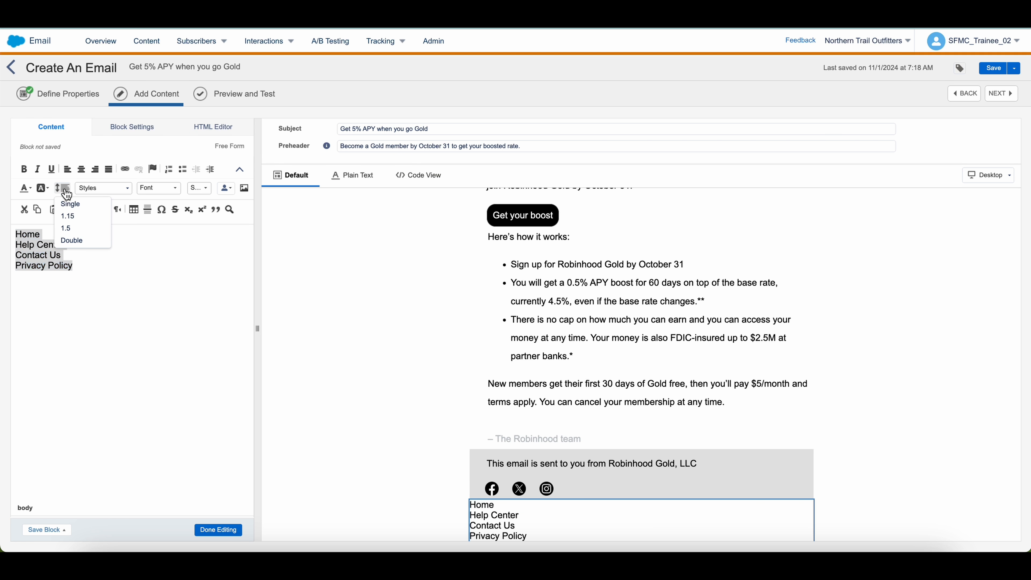
left_click(73, 219)
left_click_drag(77, 277, 4, 235)
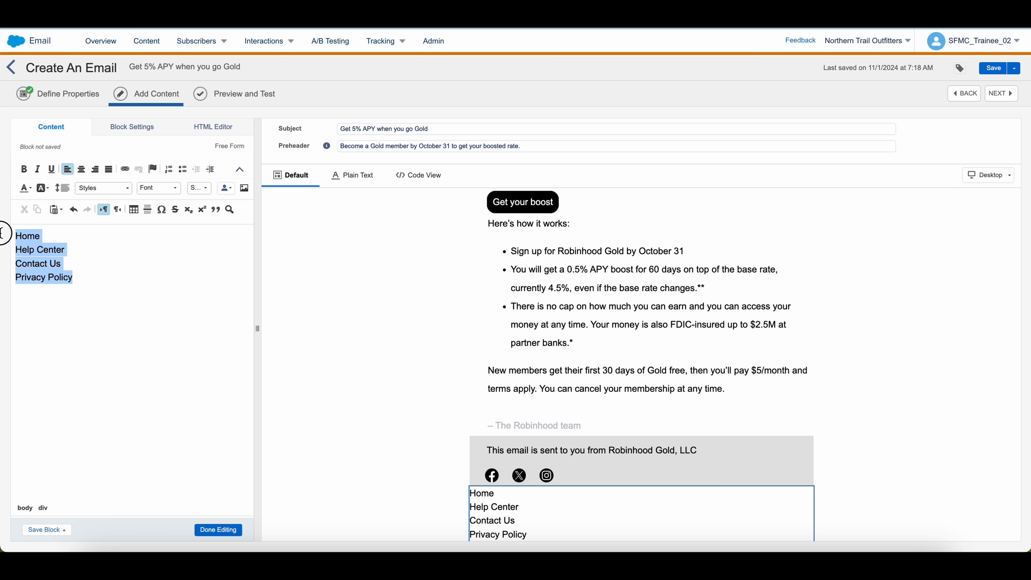
left_click(63, 188)
left_click(69, 236)
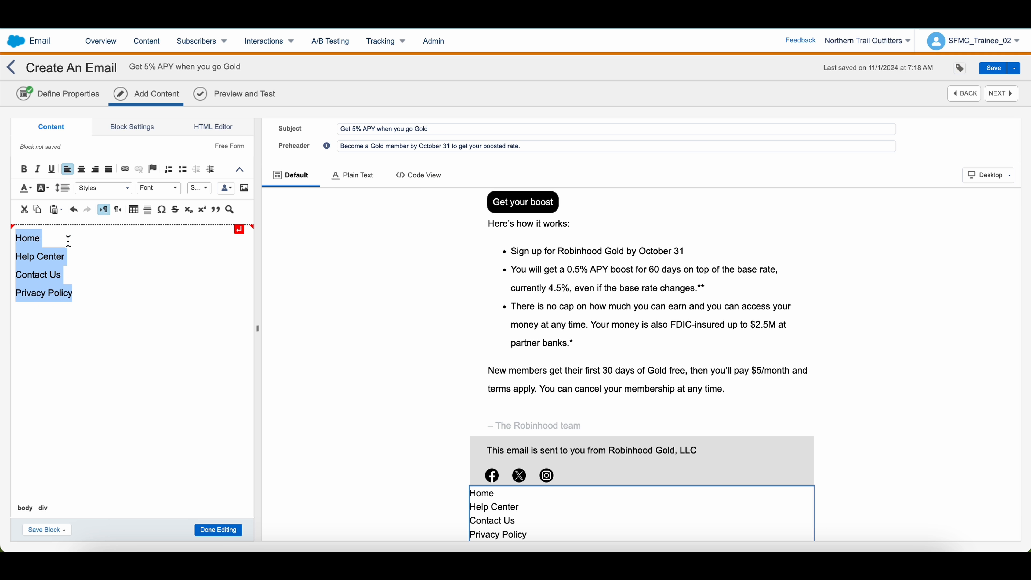
left_click(81, 292)
double_click(28, 238)
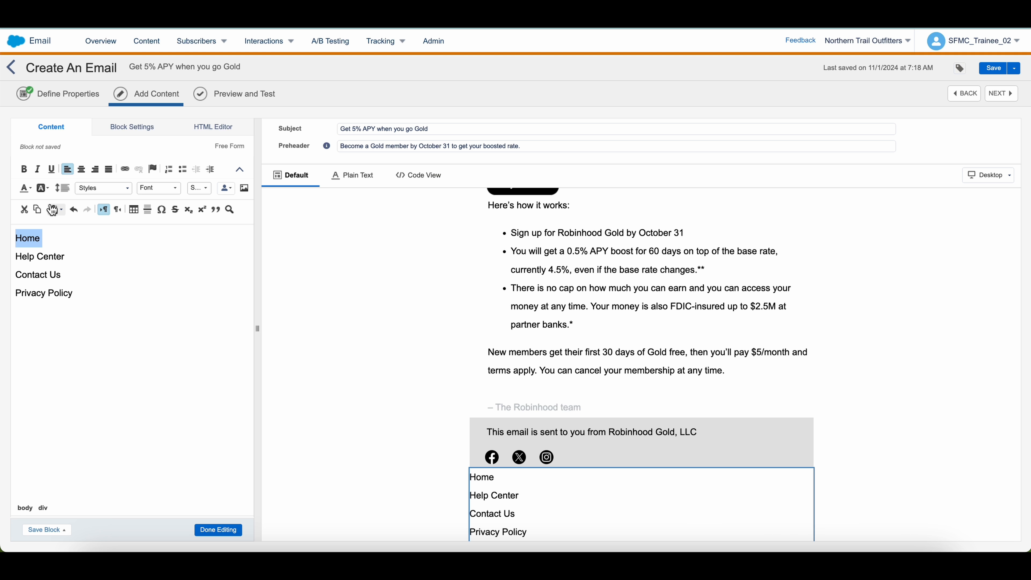
Select and copy the robinhood.com/us/en/ Link URL from the Get your boost button's settings
scroll(625, 371, "up", 8)
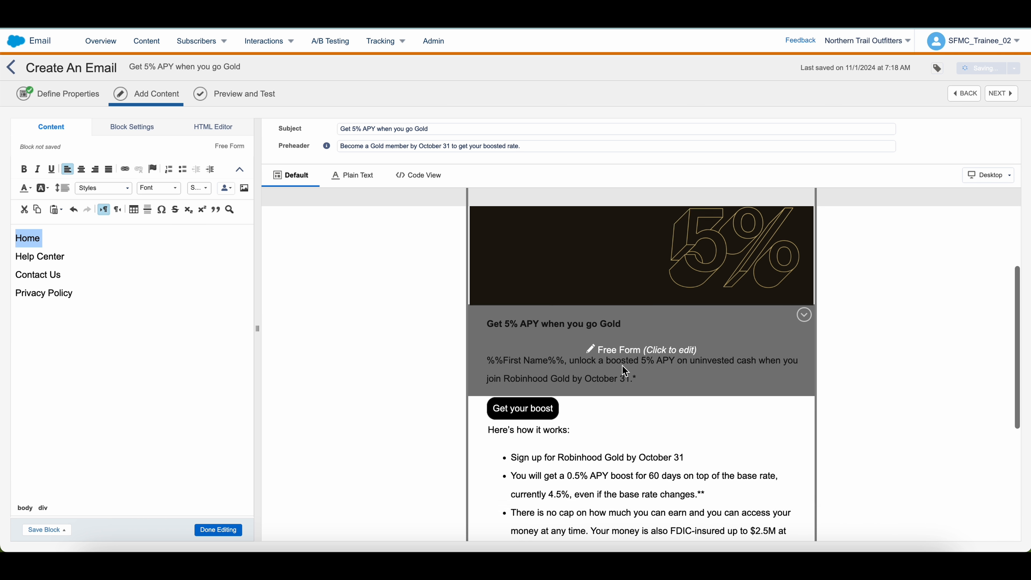
scroll(625, 371, "down", 5)
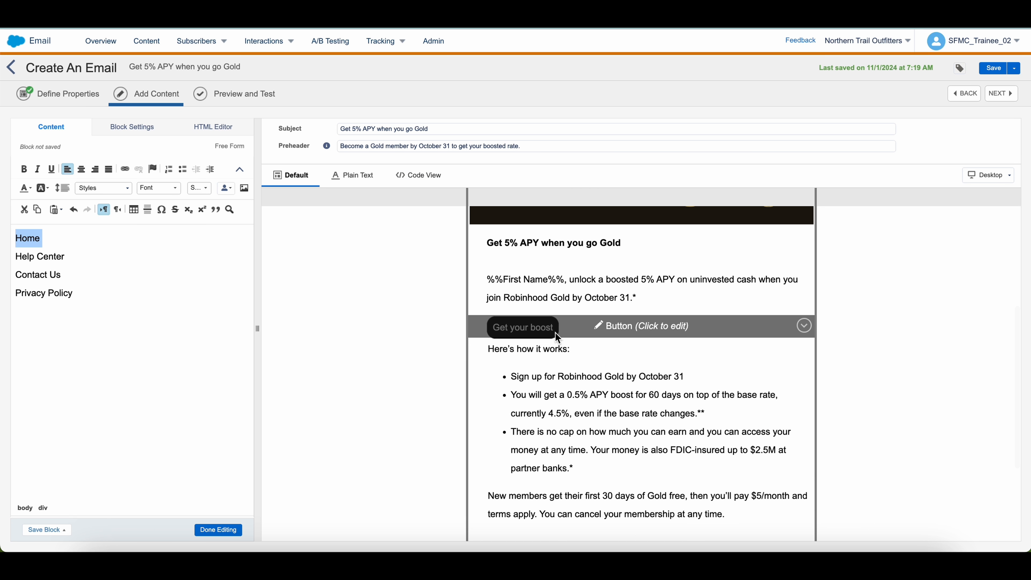
left_click(557, 336)
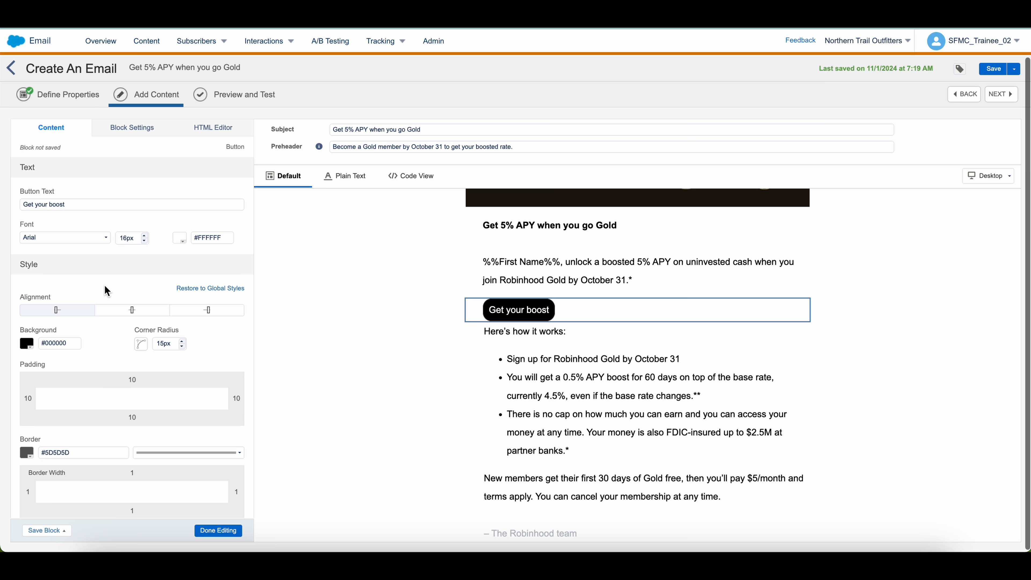
scroll(107, 288, "down", 5)
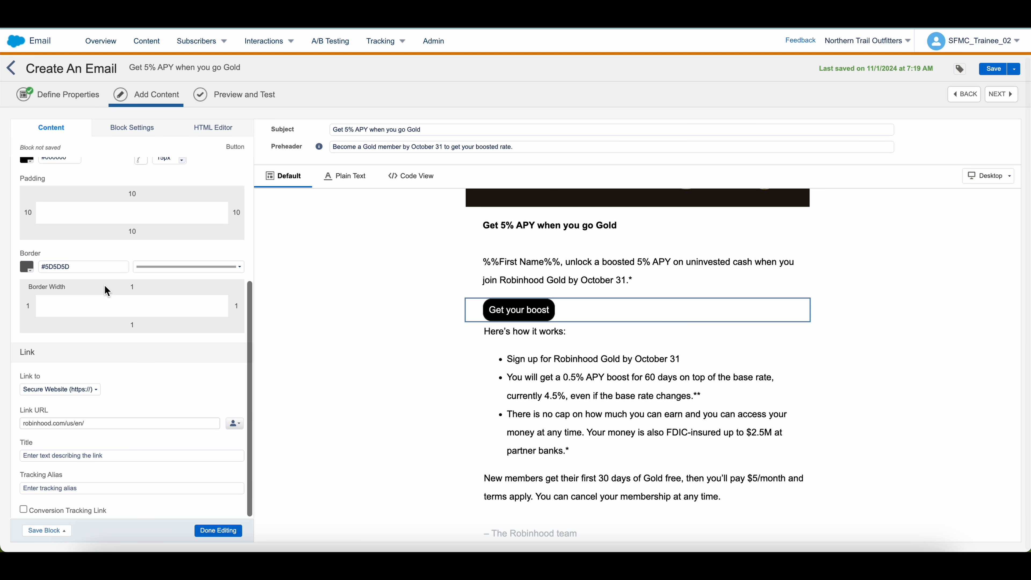
triple_click(94, 425)
key("ctrl+c")
scroll(649, 427, "down", 3)
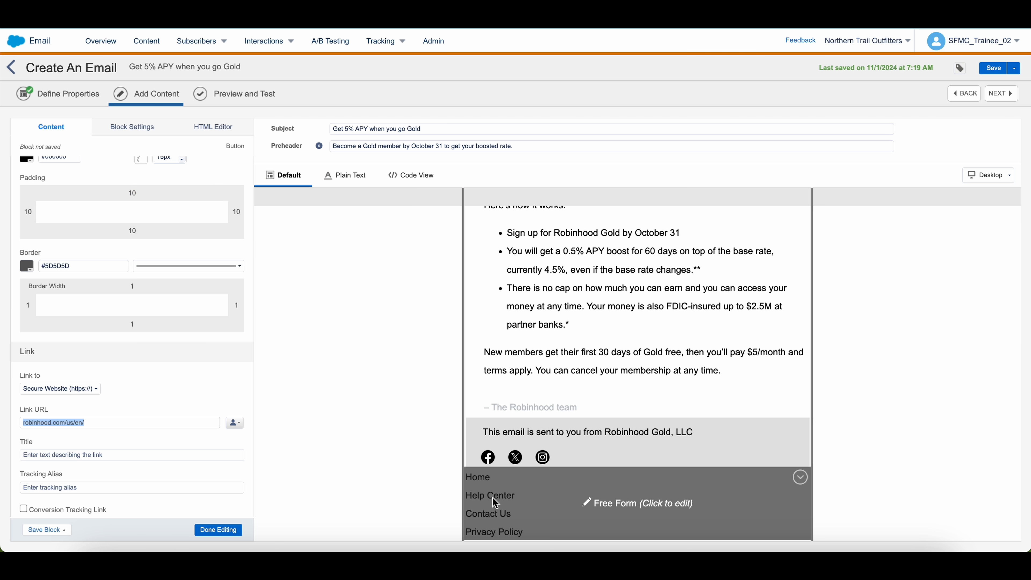
left_click(558, 504)
Link Home to robinhood.com/us/en/ with black #000000 link colour
double_click(32, 236)
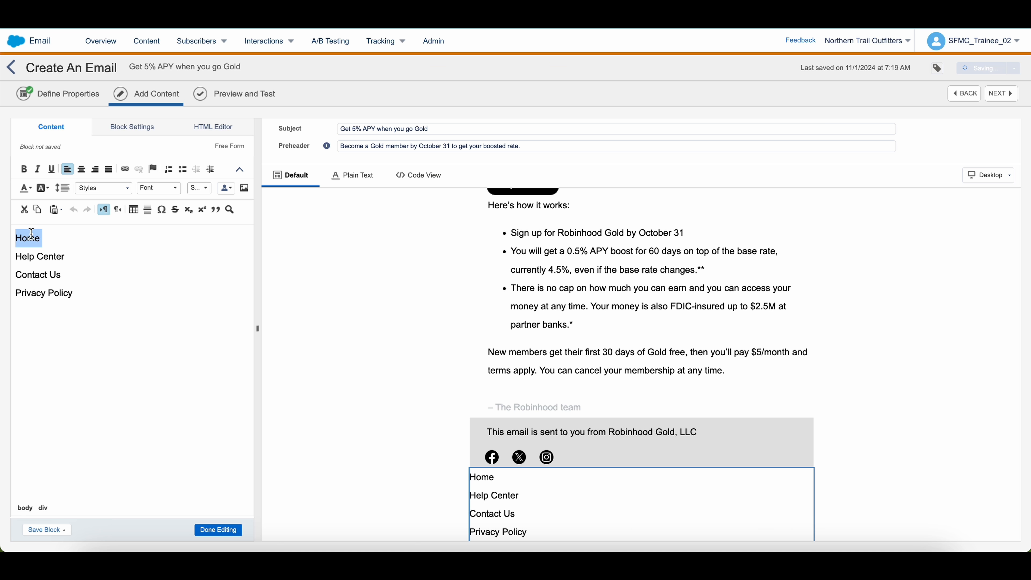
left_click(125, 169)
left_click(488, 152)
key("ctrl+v")
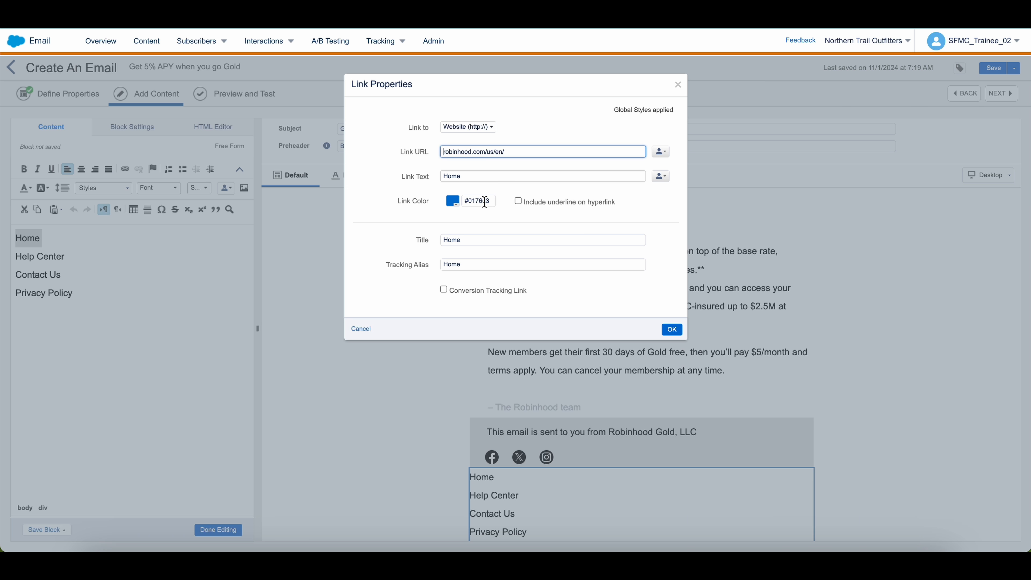
left_click(453, 201)
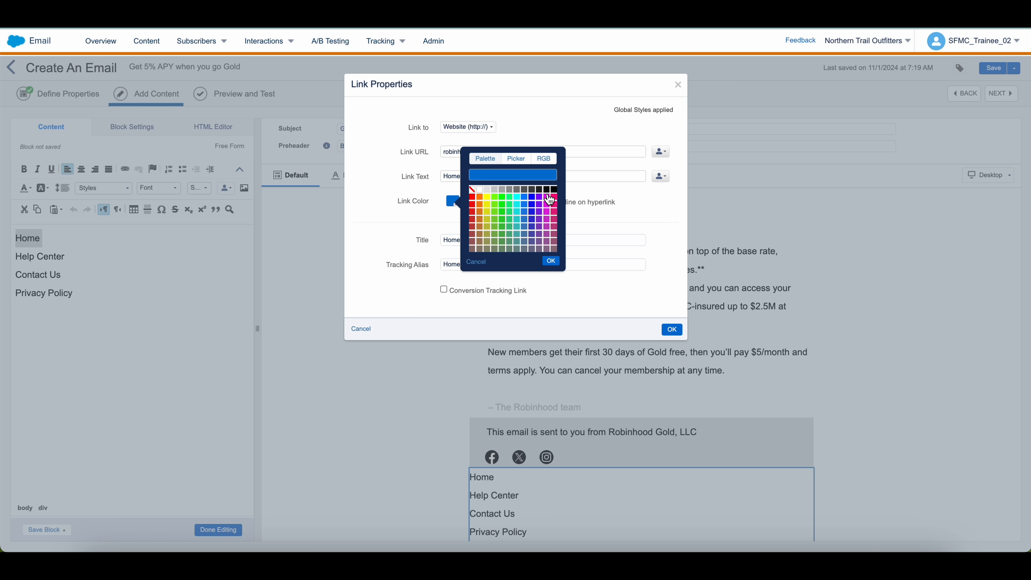
left_click(554, 190)
left_click(551, 261)
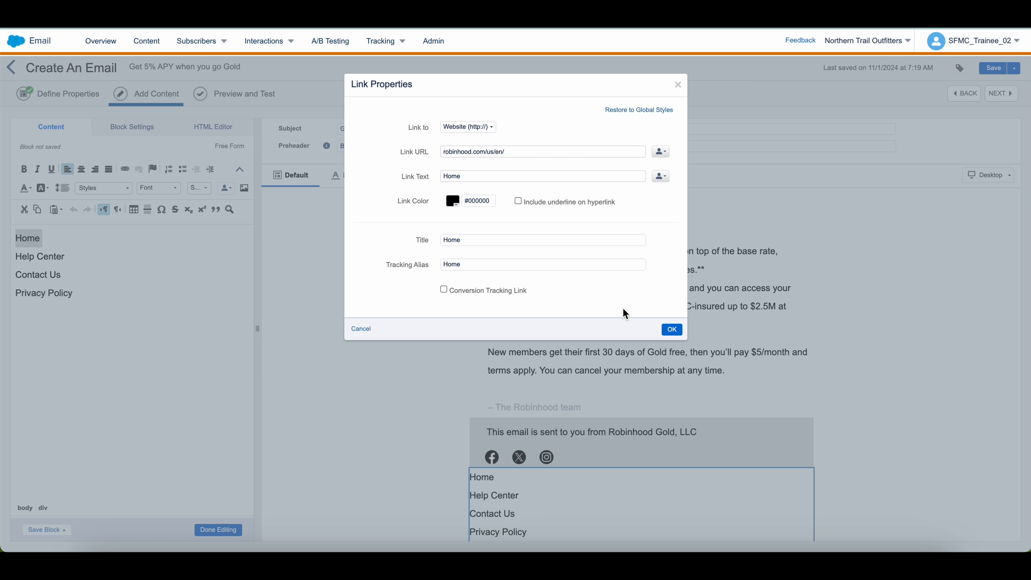
left_click(672, 330)
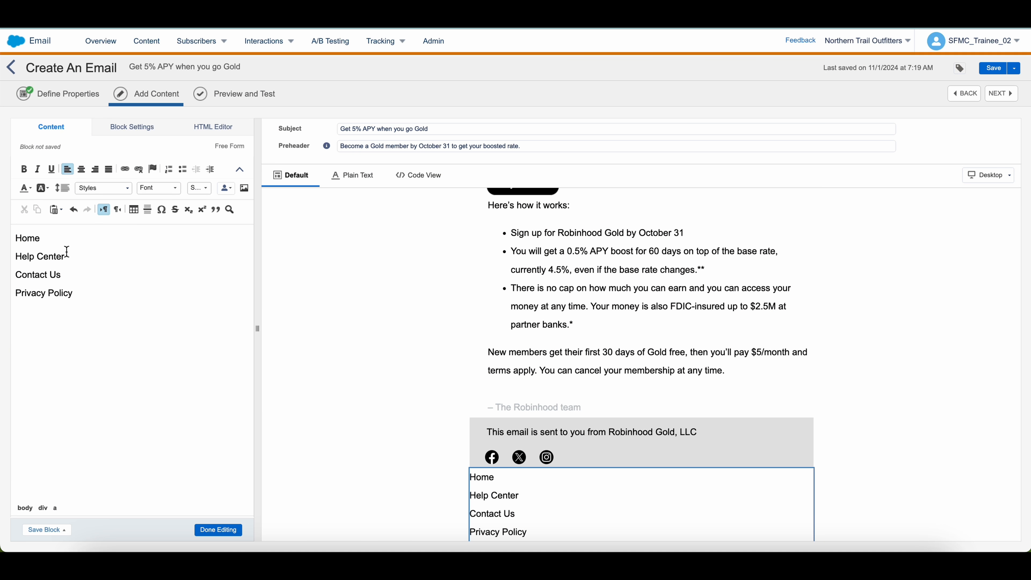
Link Help Center to robinhood.com/us/en/ with black #000000 link colour
left_click_drag(66, 257, 11, 258)
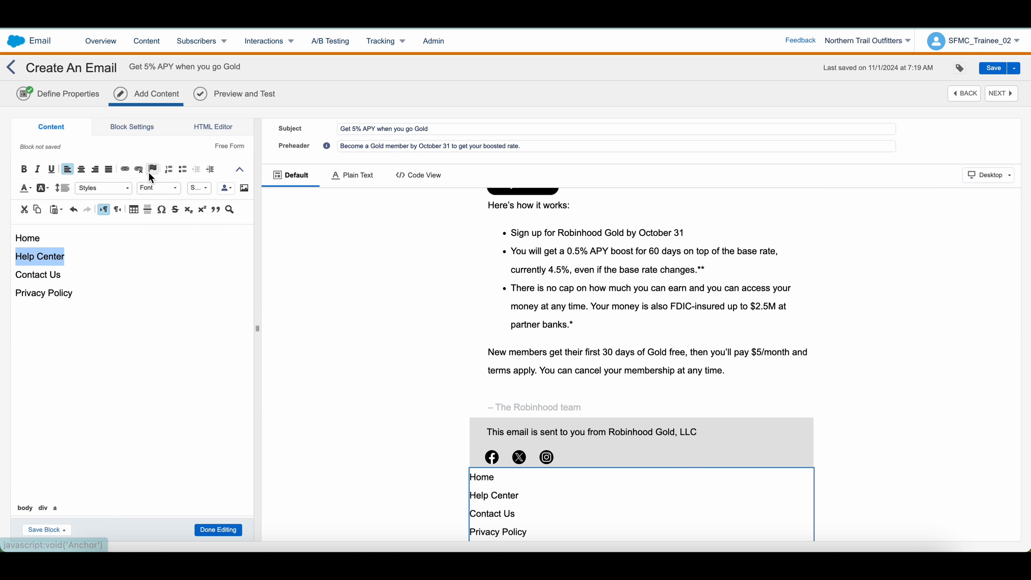
left_click(126, 169)
left_click(463, 152)
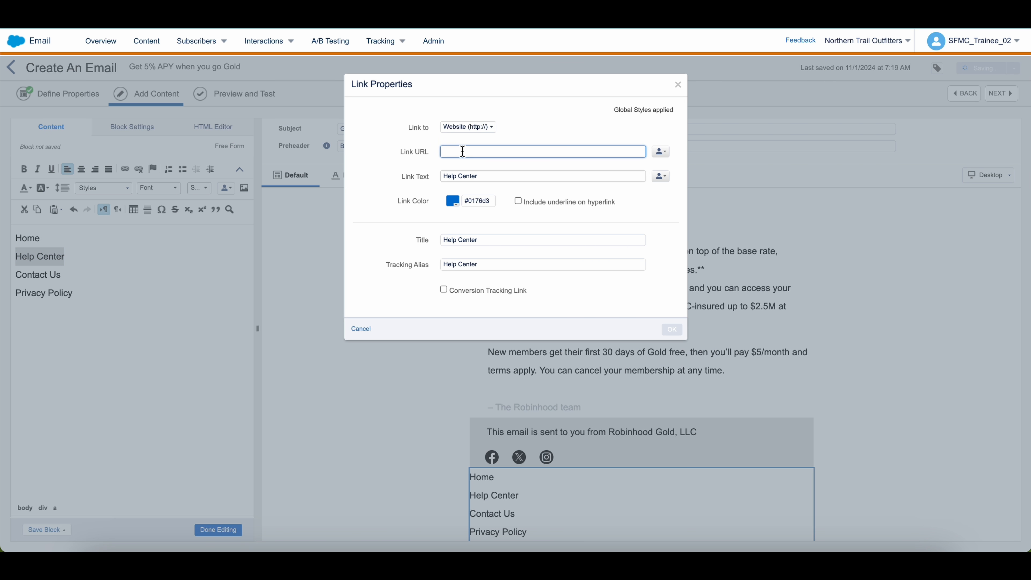
right_click(463, 154)
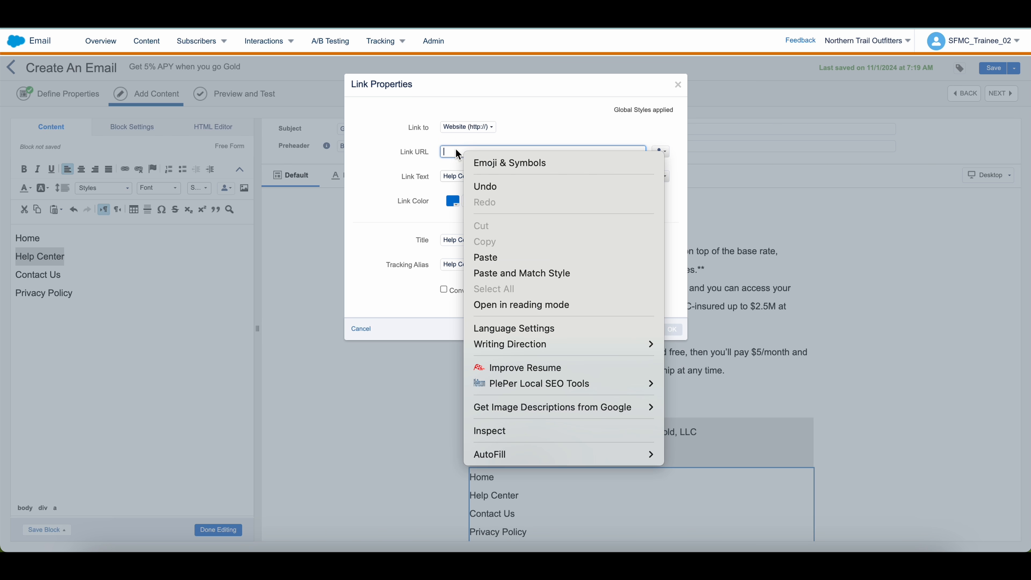
left_click(455, 149)
key("ctrl+v")
left_click(480, 202)
left_click(453, 201)
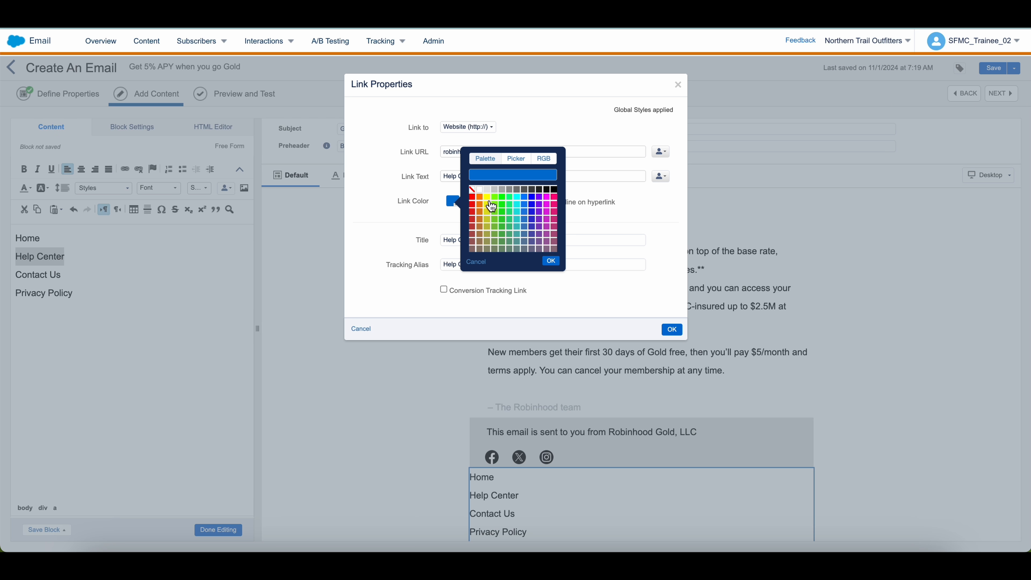
left_click(554, 189)
left_click(553, 261)
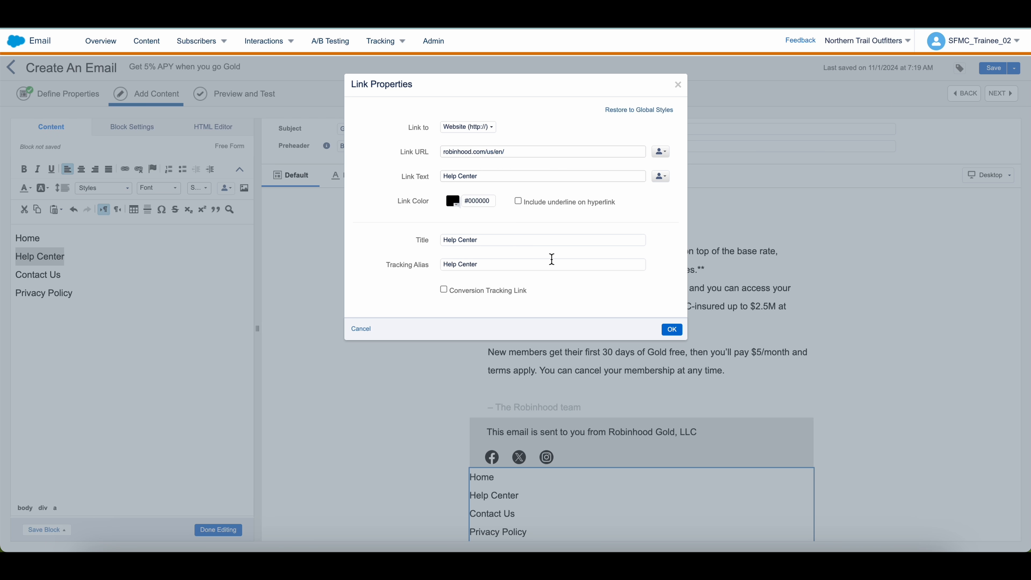
triple_click(535, 152)
key("ctrl+c")
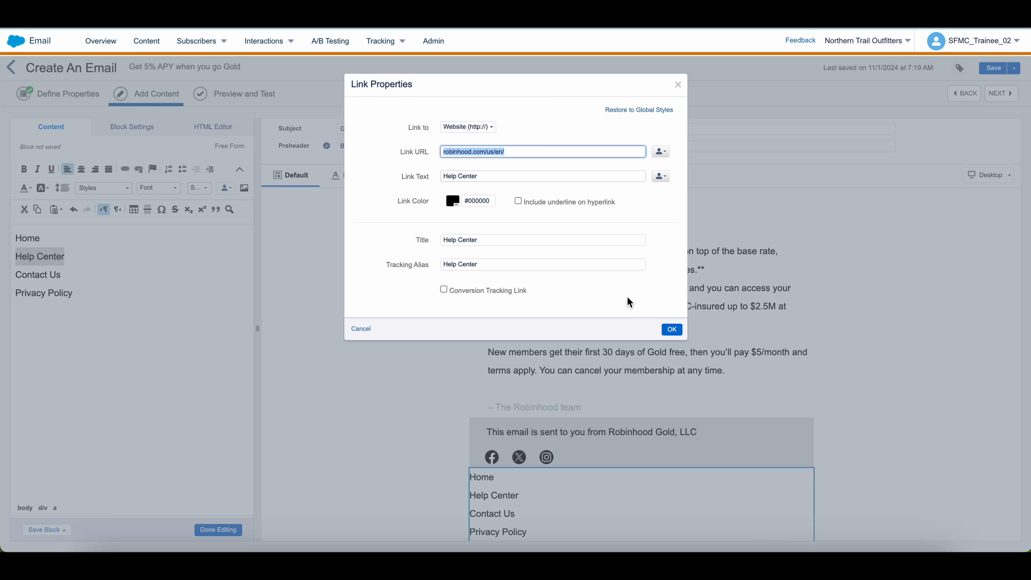
left_click(672, 329)
Link Contact Us to robinhood.com/us/en/ in black #000000, keeping Privacy Policy on the next line
triple_click(62, 277)
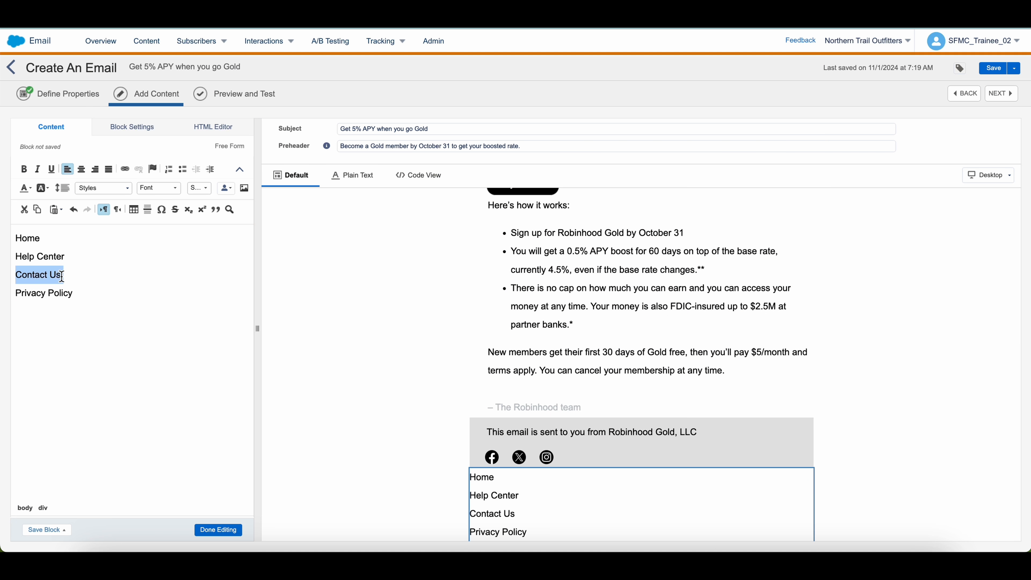
left_click(125, 170)
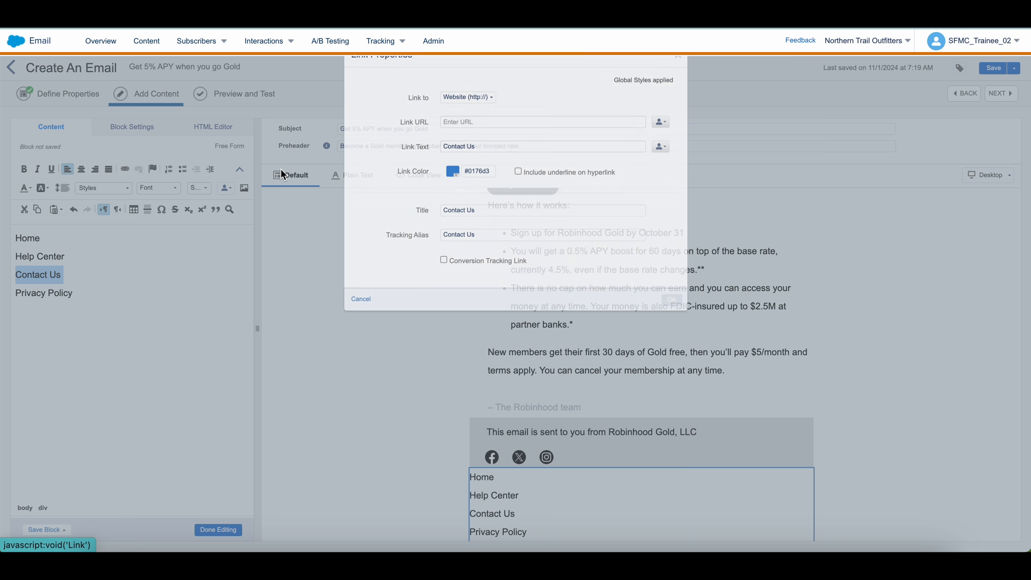
left_click(455, 153)
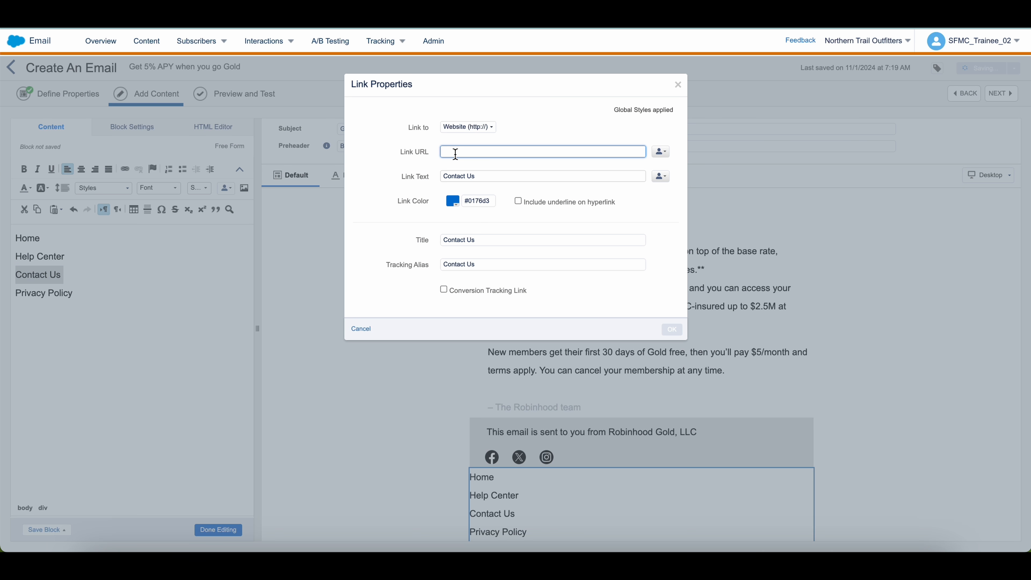
key("ctrl+v")
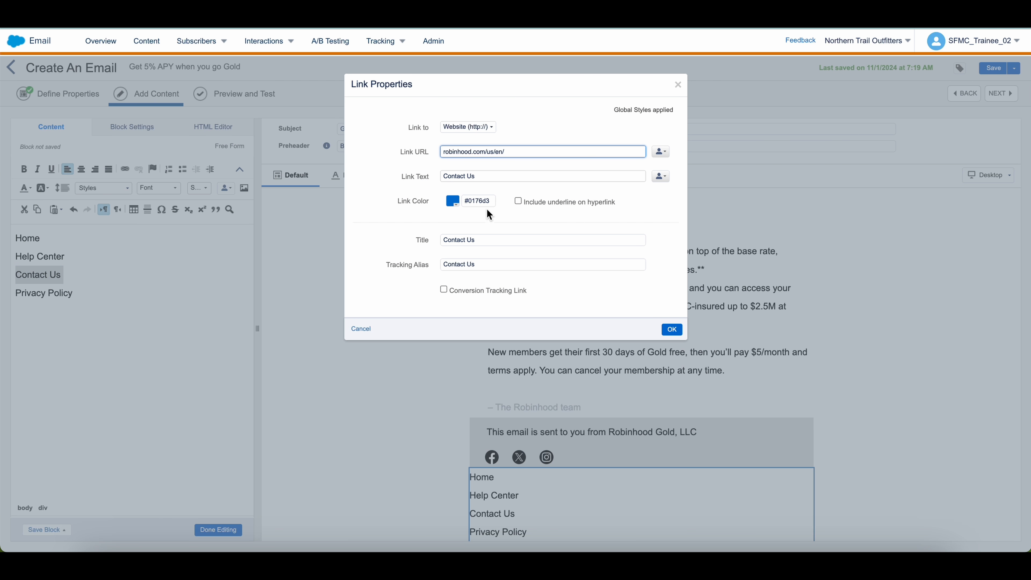
left_click(454, 202)
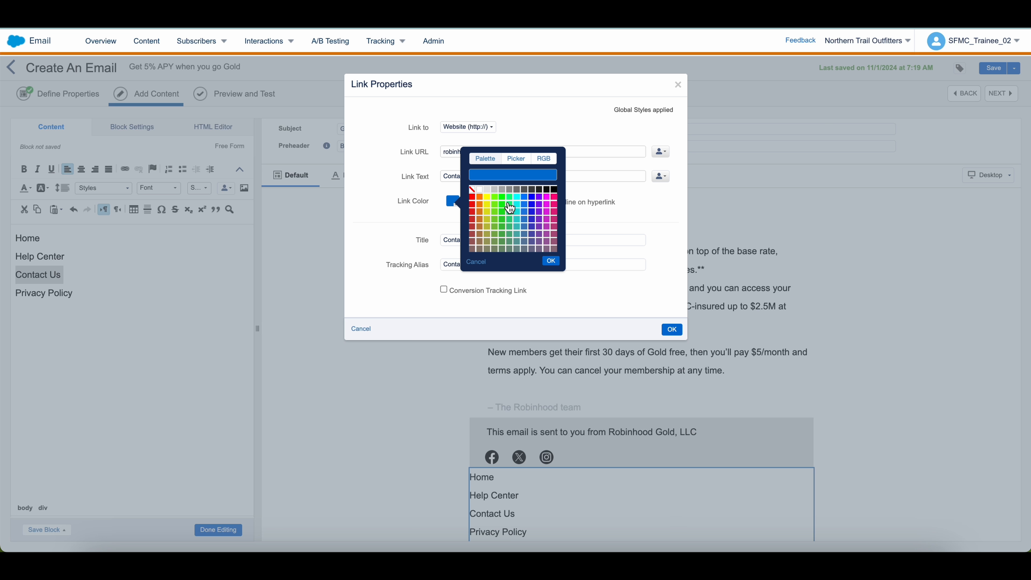
left_click(556, 190)
left_click(552, 261)
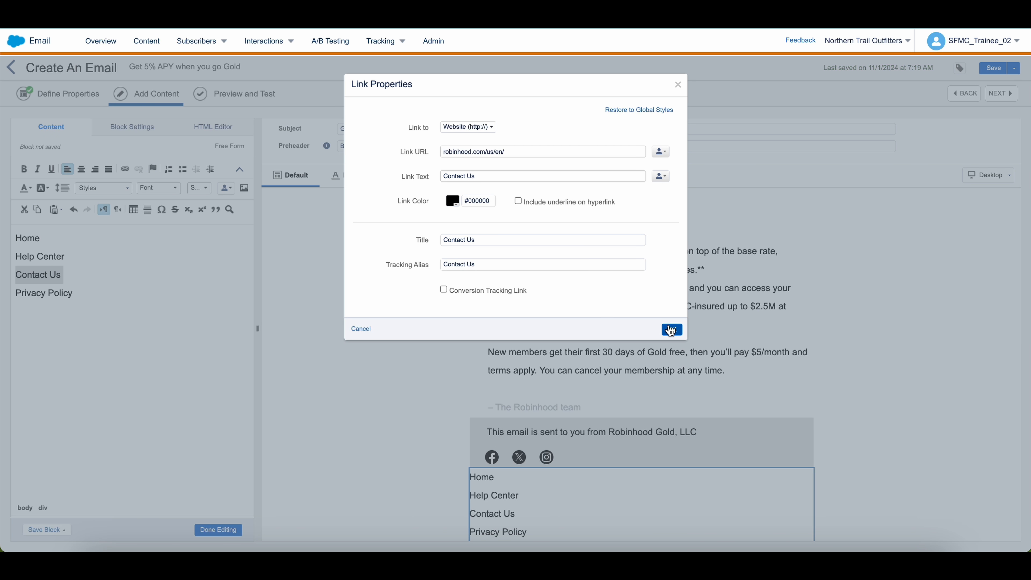
left_click(670, 330)
key("Return")
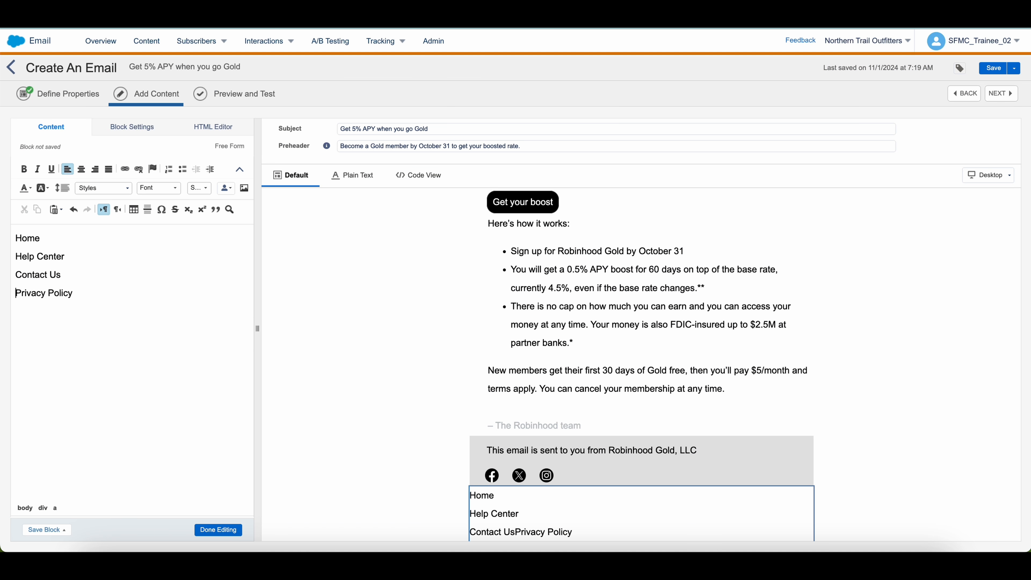
Link Privacy Policy to robinhood.com/us/en/ in black #000000 on its own line
left_click_drag(74, 293, 6, 293)
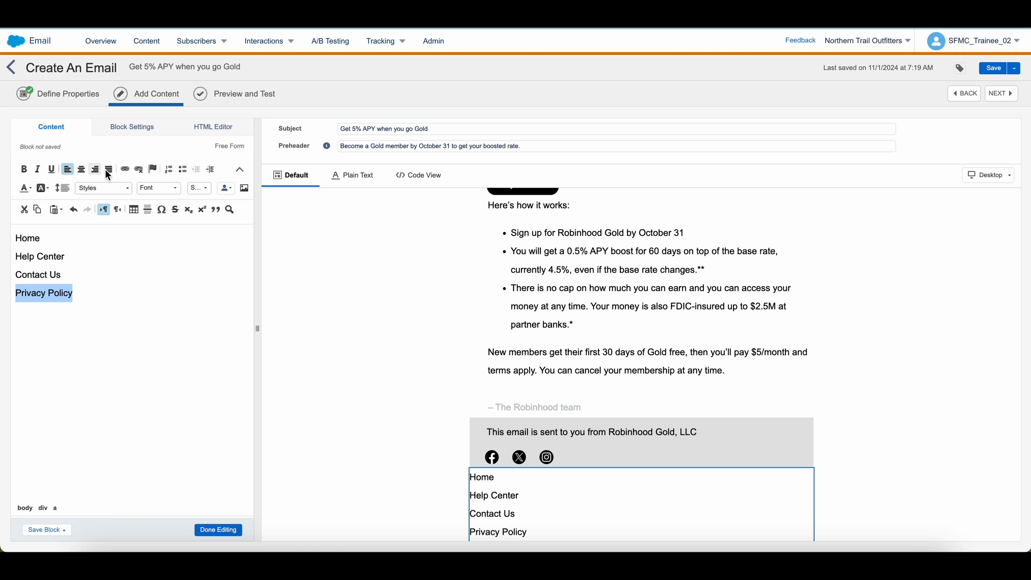
left_click(125, 169)
left_click(459, 152)
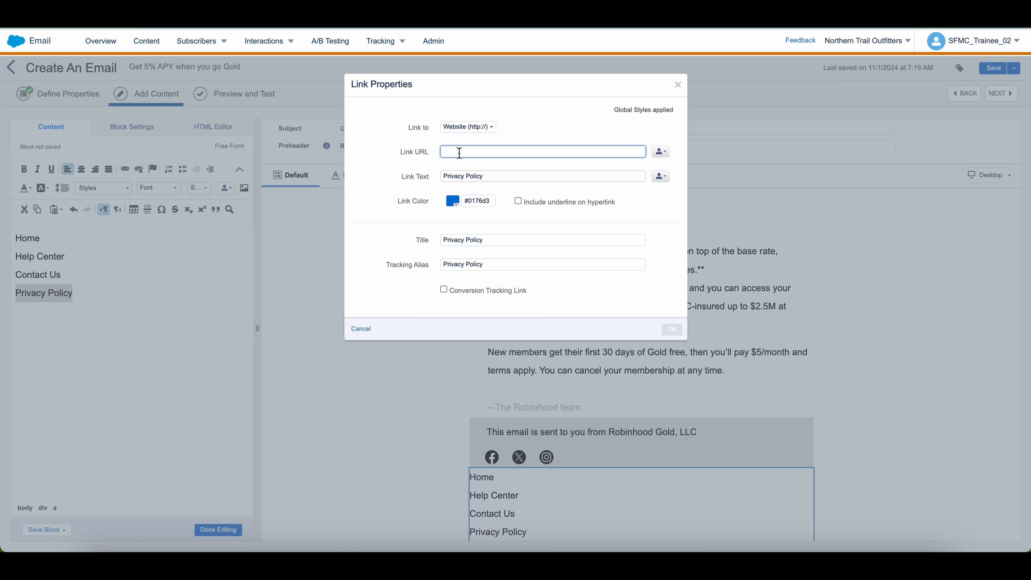
key("ctrl+v")
left_click(454, 202)
left_click(554, 191)
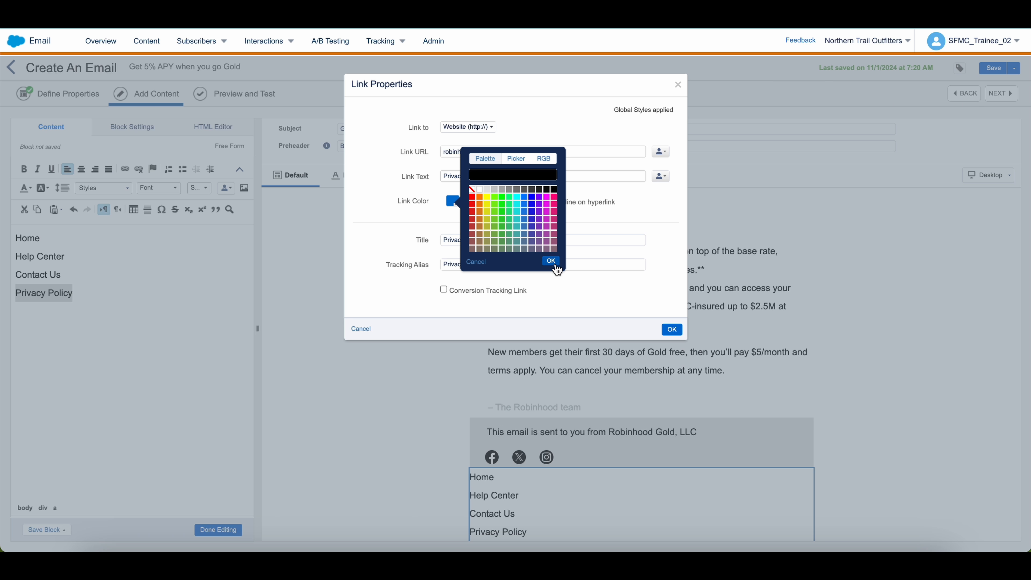
left_click(551, 261)
left_click(665, 329)
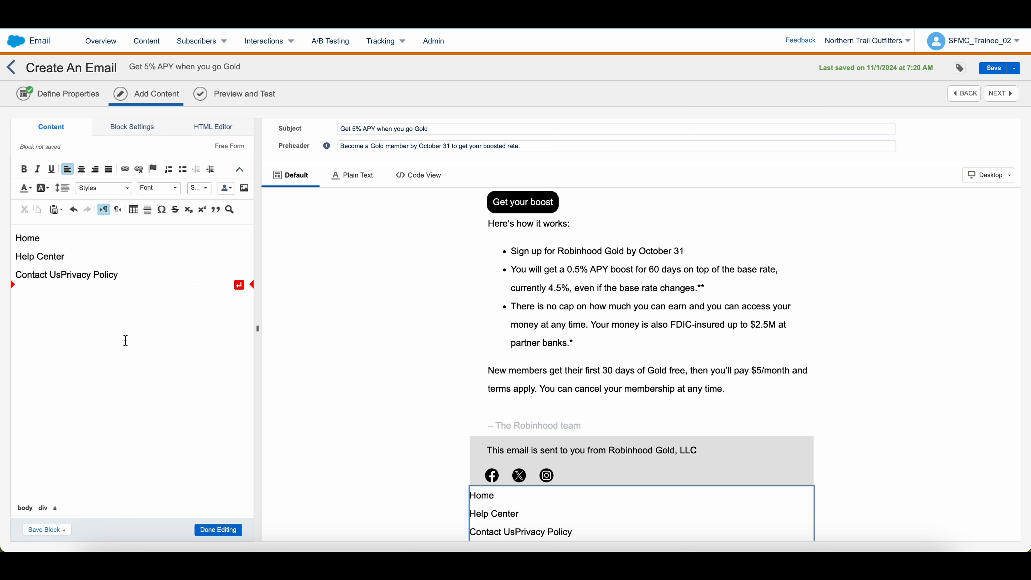
left_click(62, 276)
key("Return")
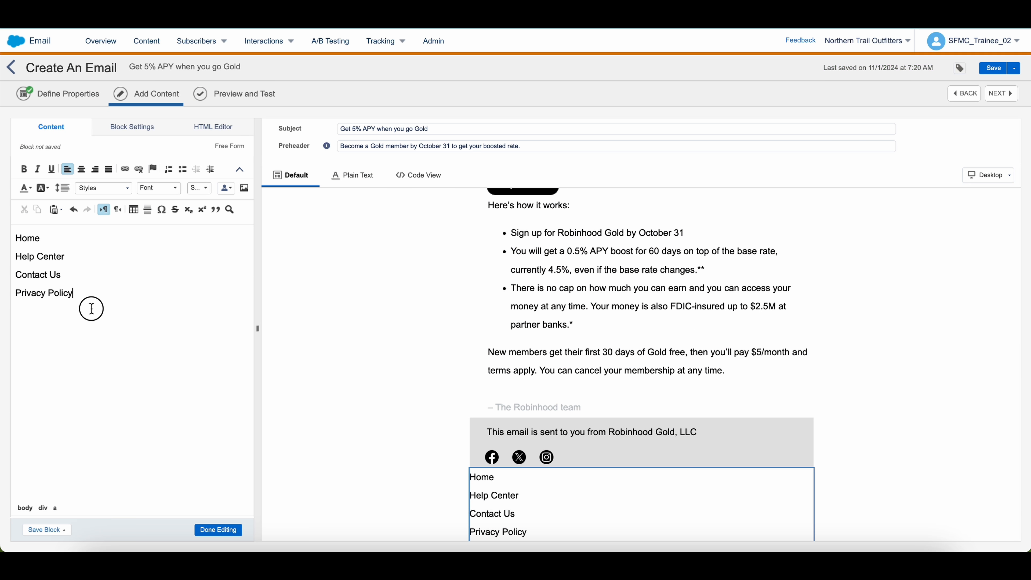
left_click(140, 129)
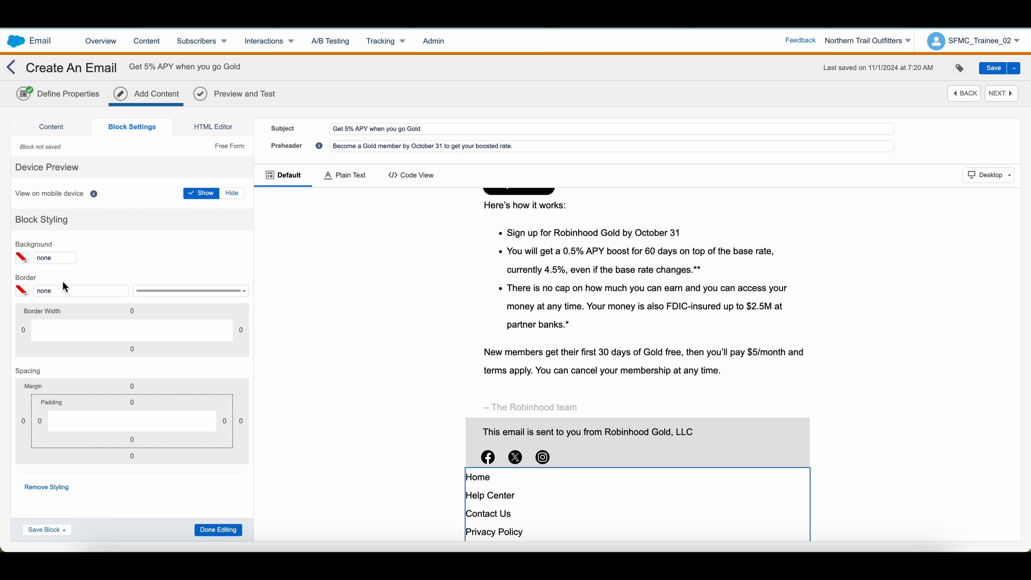
Give the footer links block a light grey #E4E4E4 background
left_click(23, 257)
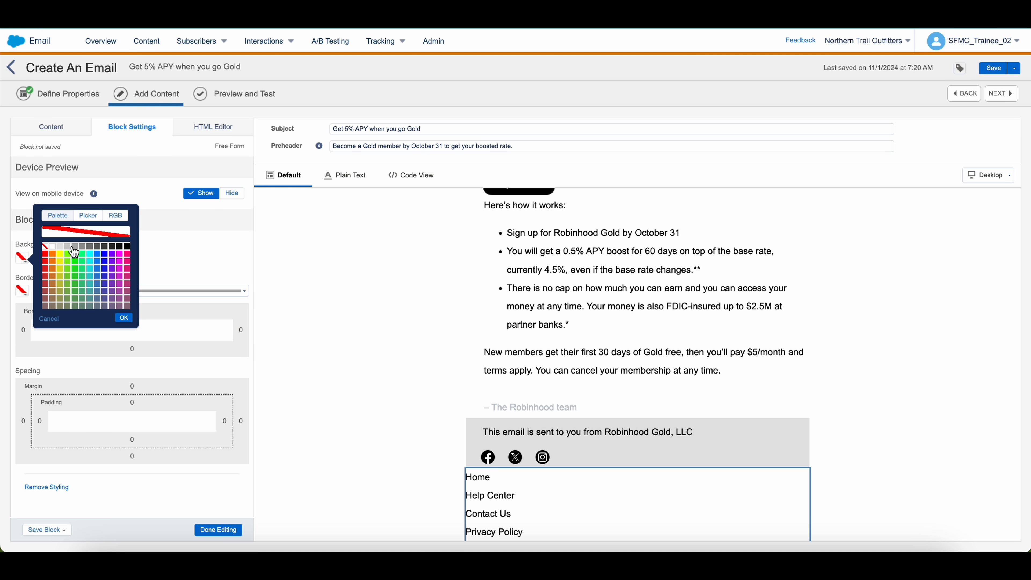
left_click(61, 247)
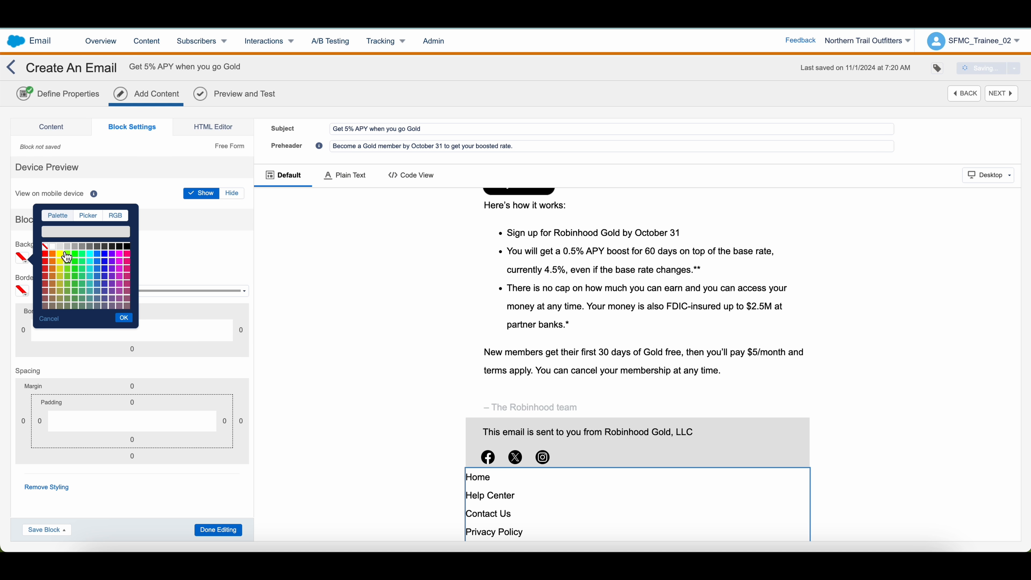
left_click(123, 317)
Unlink the padding and set 30px left padding so the links align with the sender text
left_click(50, 418)
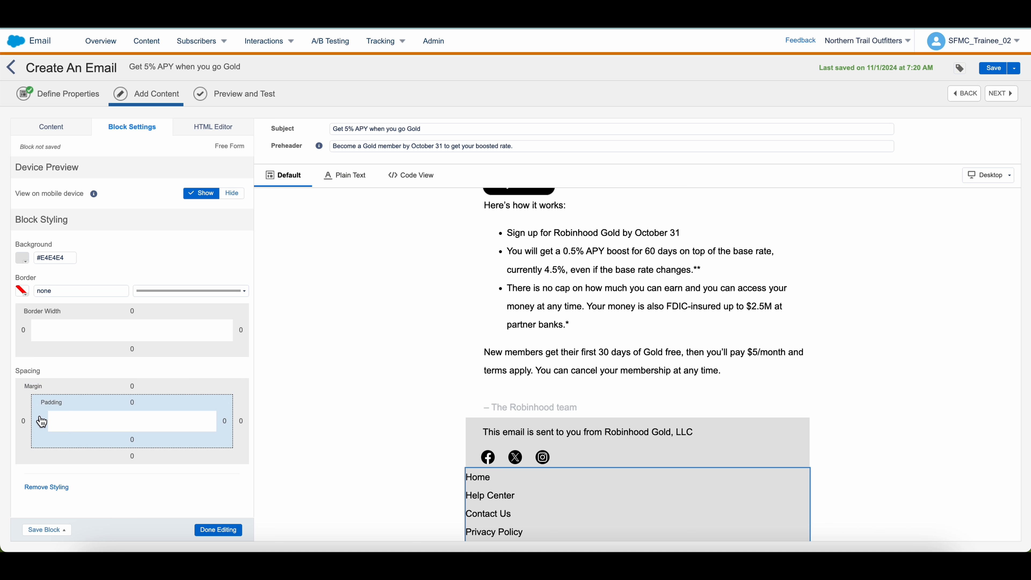
left_click(157, 399)
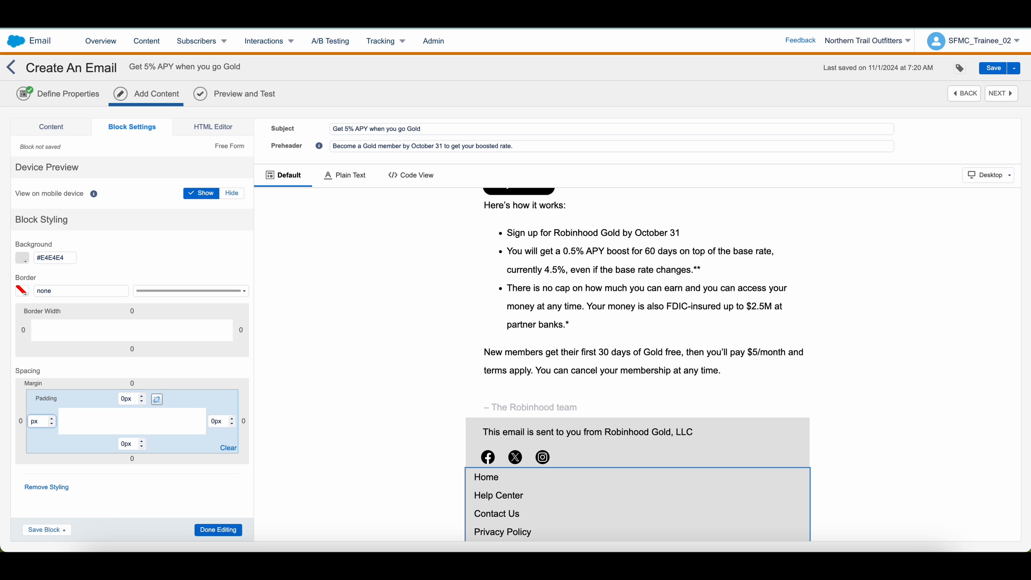
left_click(218, 529)
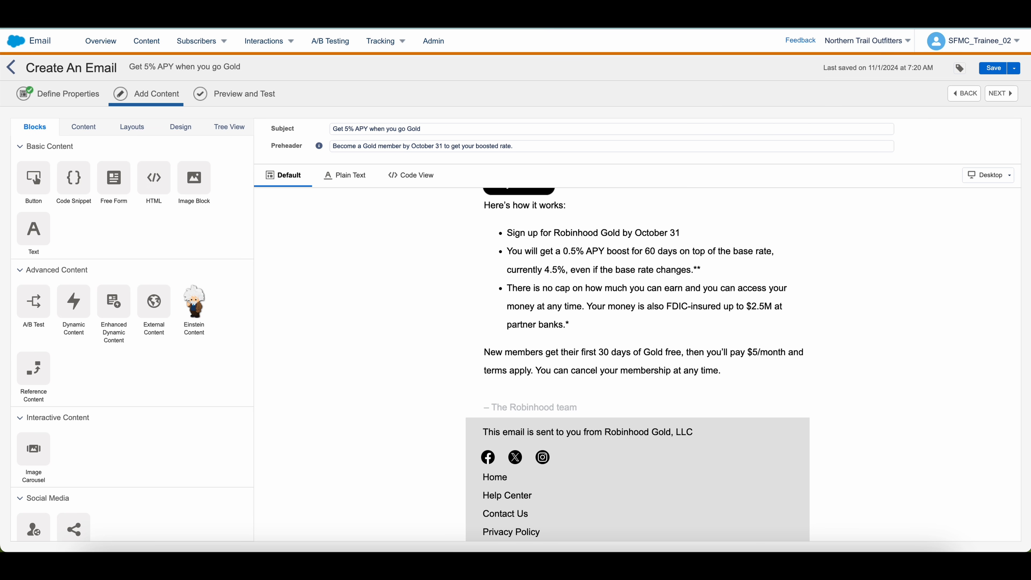
left_click(431, 16)
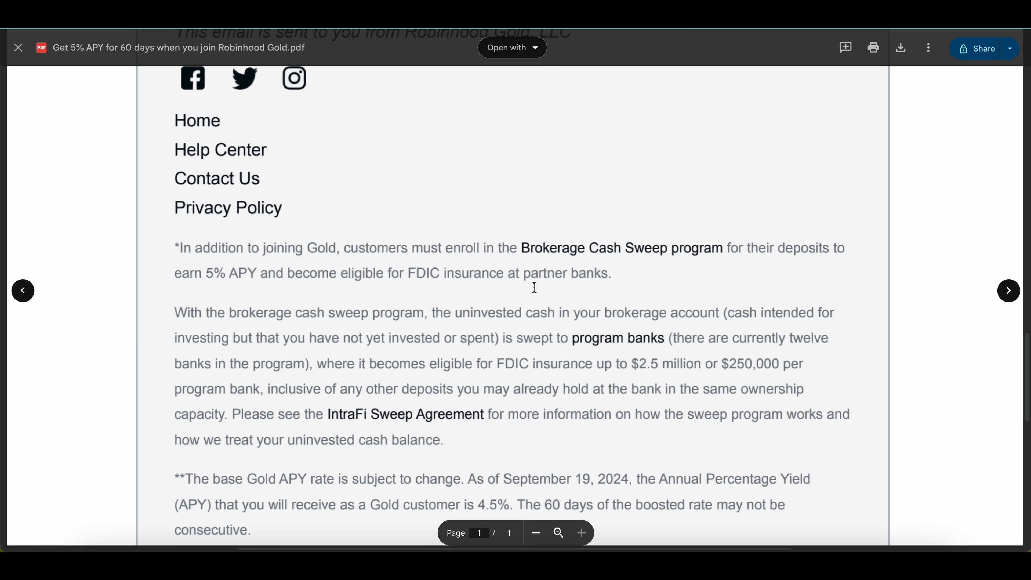
scroll(534, 287, "down", 1)
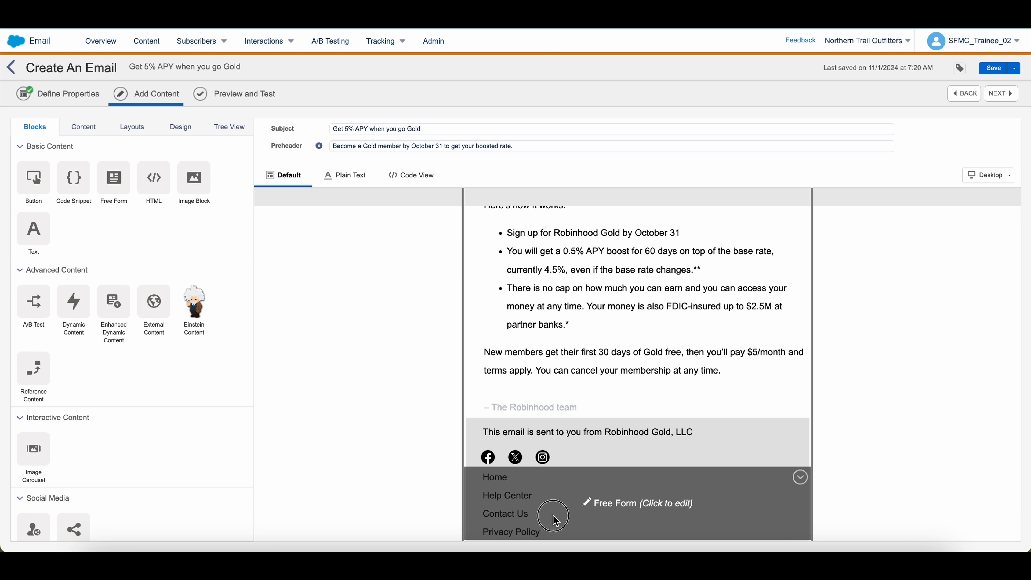
Set Home, Help Center, Contact Us and Privacy Policy to font size 20
left_click(556, 521)
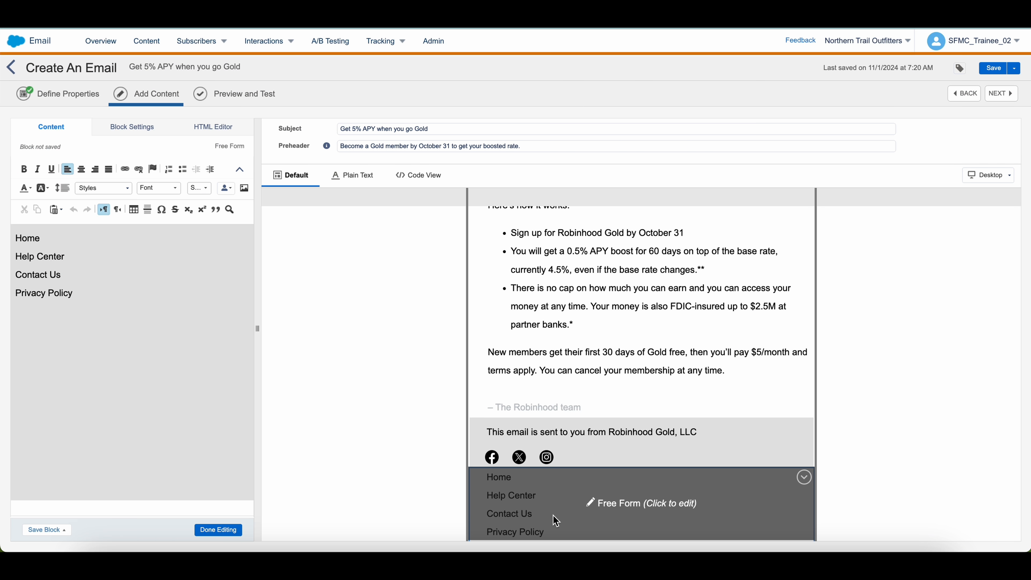
left_click_drag(71, 293, 6, 237)
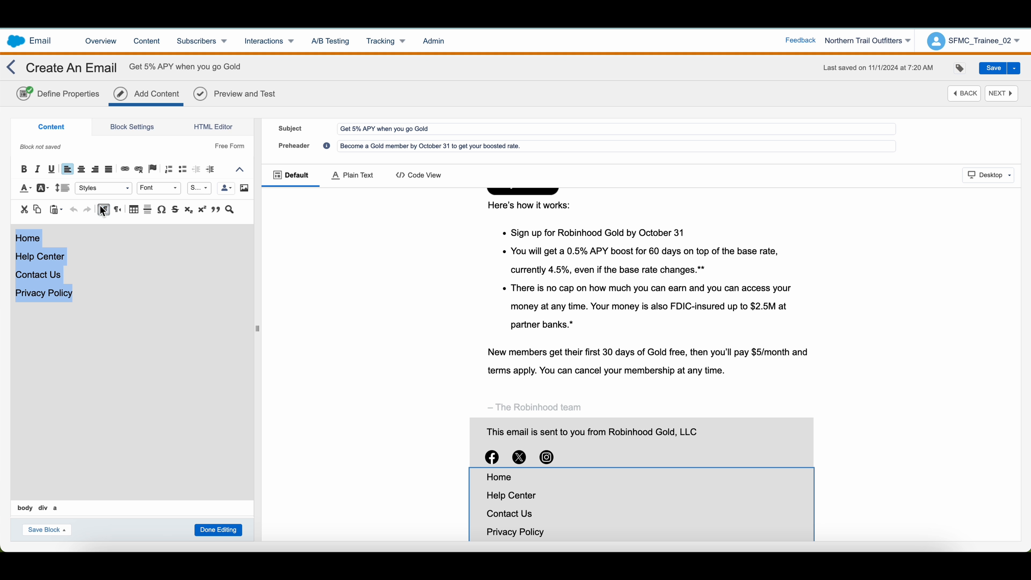
left_click(205, 187)
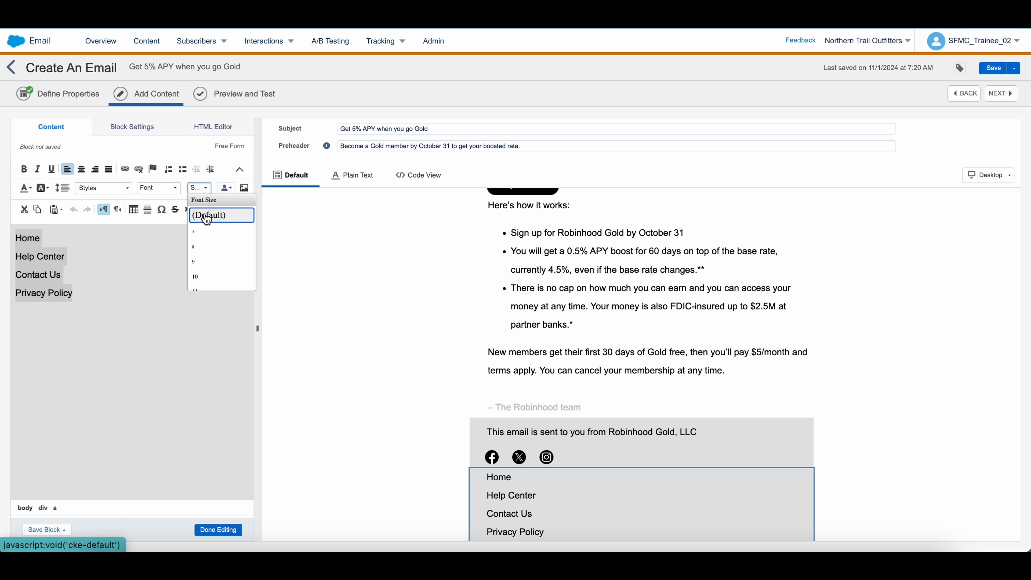
scroll(207, 244, "down", 3)
left_click(202, 269)
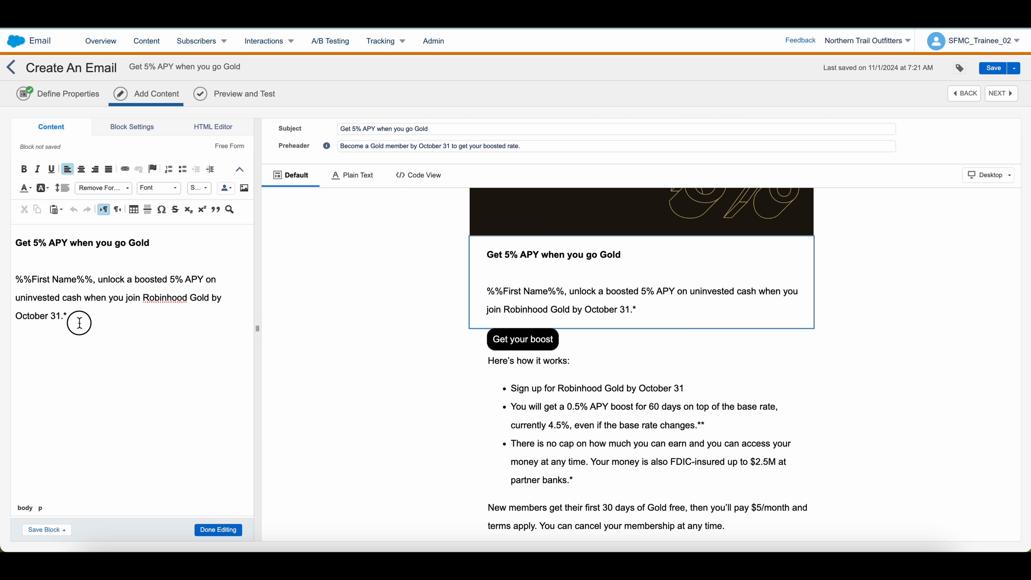
left_click_drag(80, 323, 2, 234)
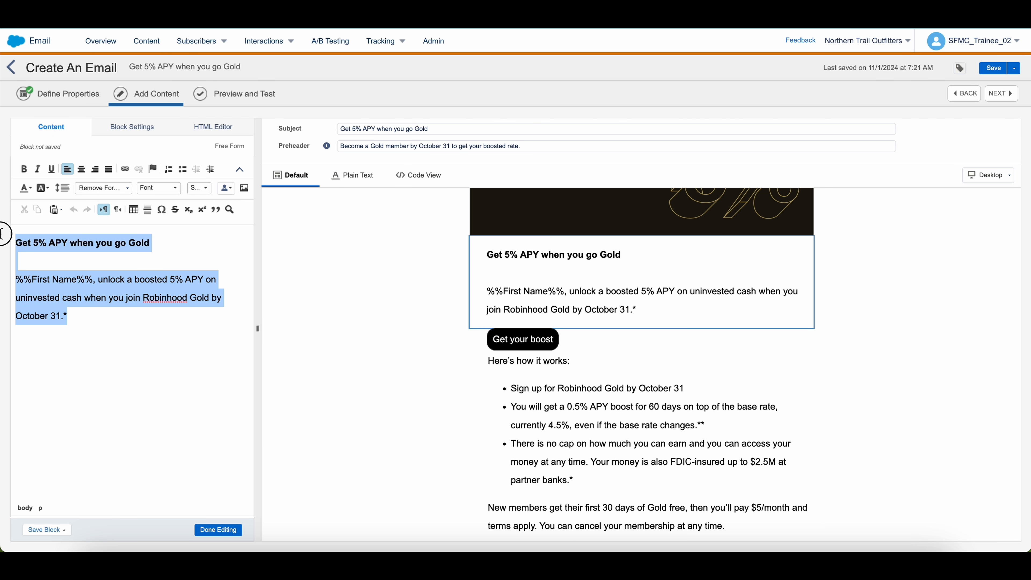
Set the selected headline and First Name greeting paragraph to font size 20
left_click(192, 194)
scroll(203, 268, "down", 5)
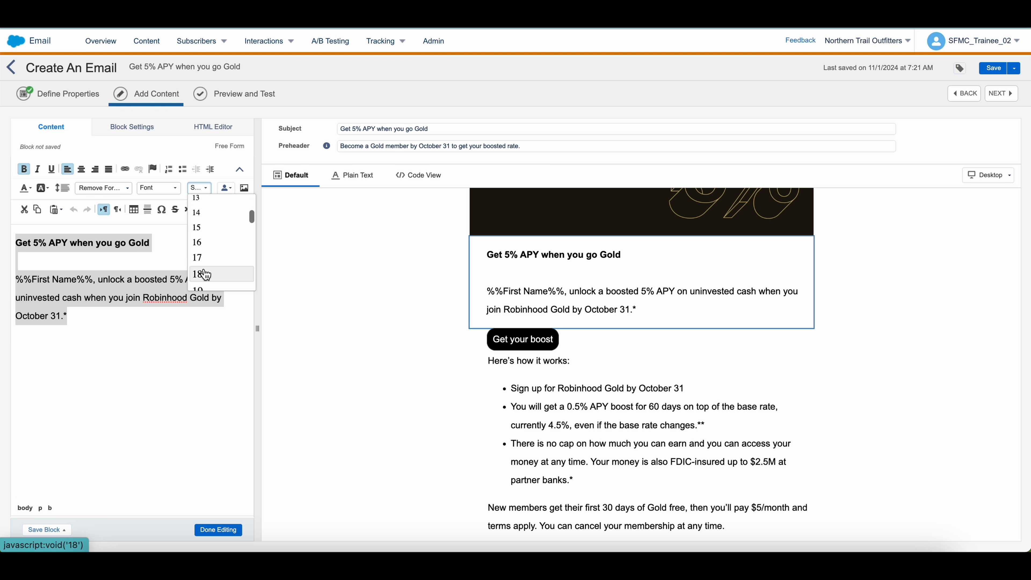
scroll(205, 274, "down", 3)
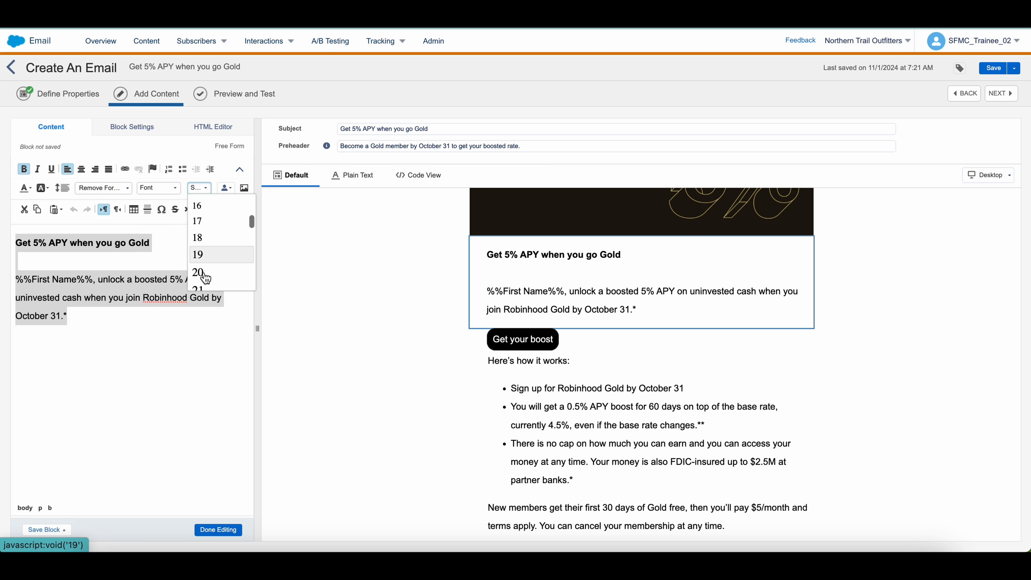
left_click(201, 275)
left_click(214, 523)
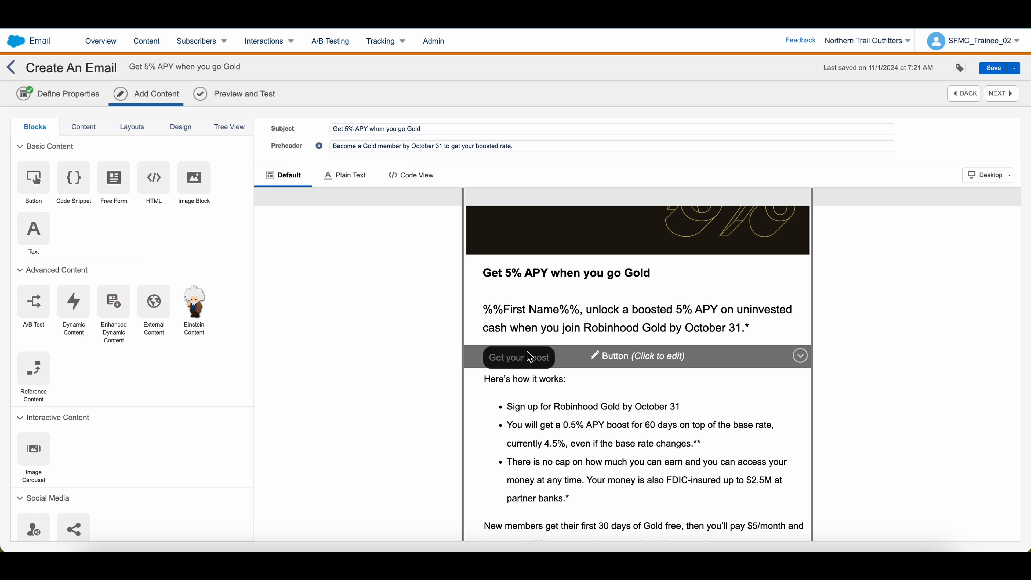
Raise the Get your boost button text size to 20px
left_click(518, 358)
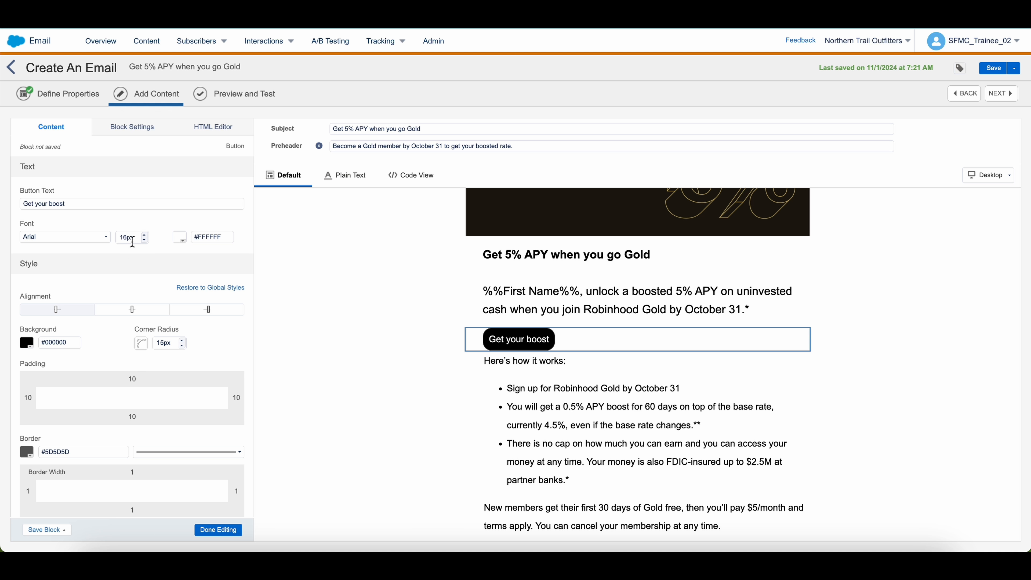
left_click(145, 235)
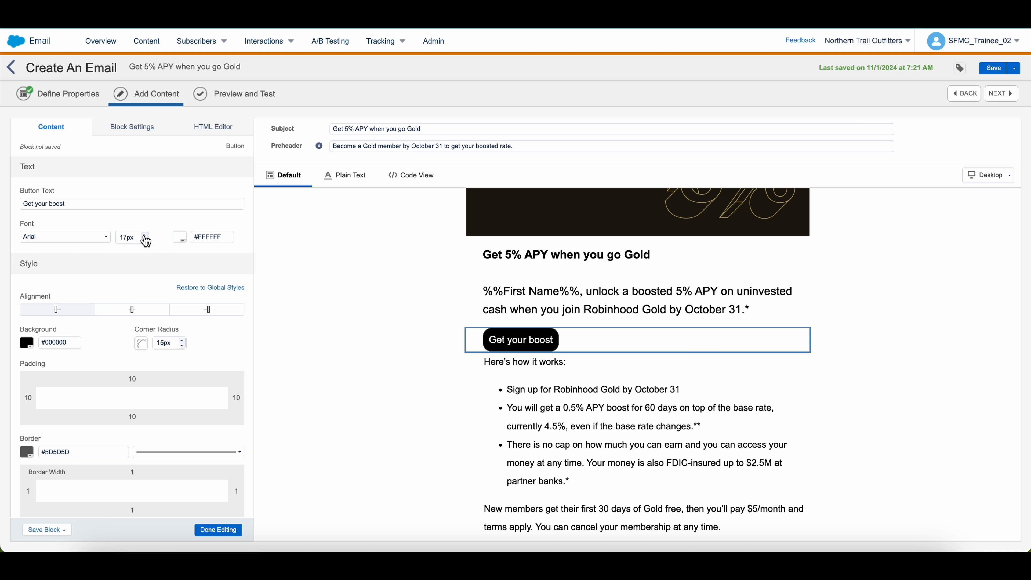
left_click(145, 235)
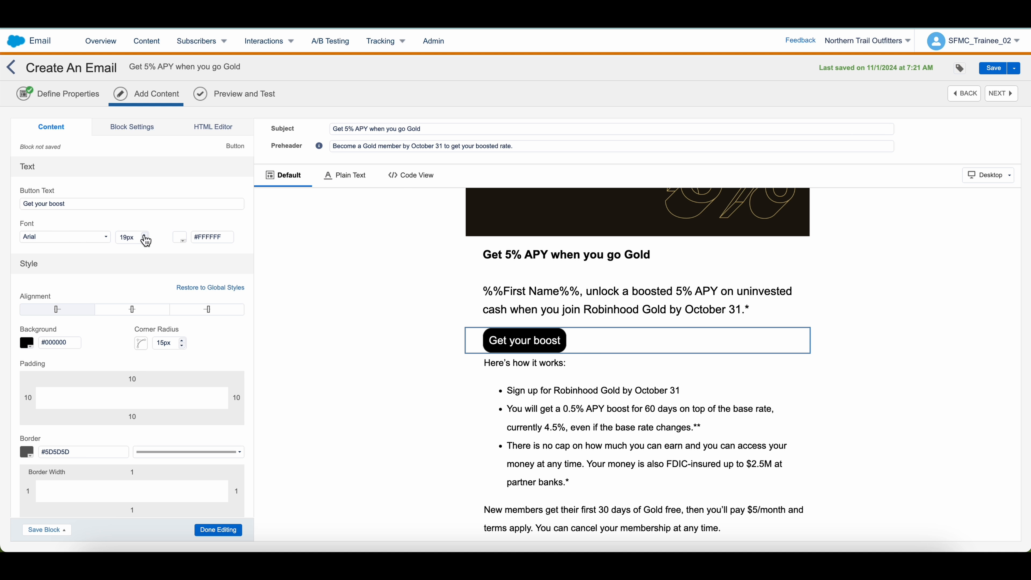
left_click(145, 235)
Set all of the how-it-works body copy to font size 20
left_click(532, 463)
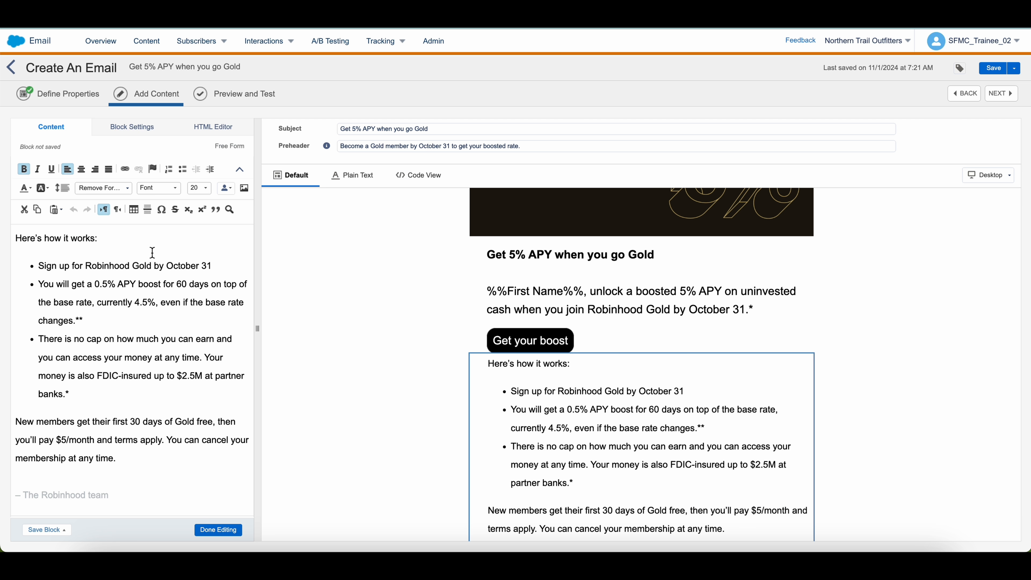
left_click(97, 286)
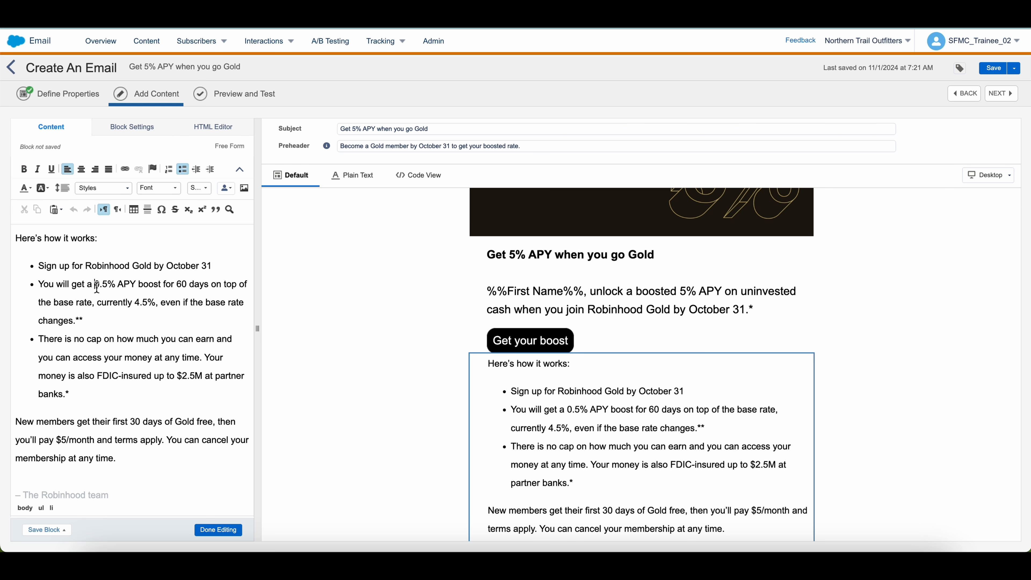
key("ctrl+a")
left_click(199, 188)
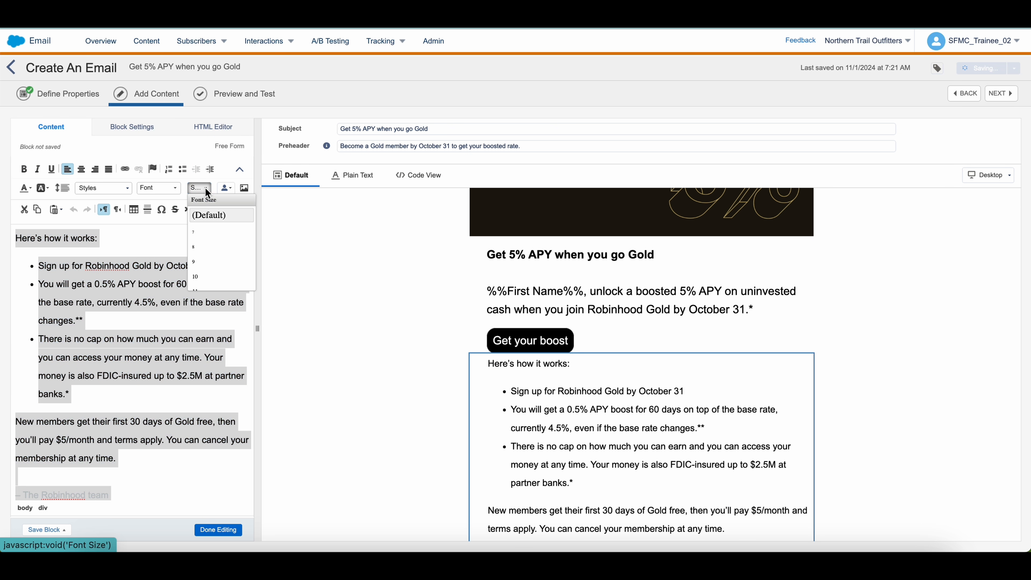
scroll(209, 272, "down", 3)
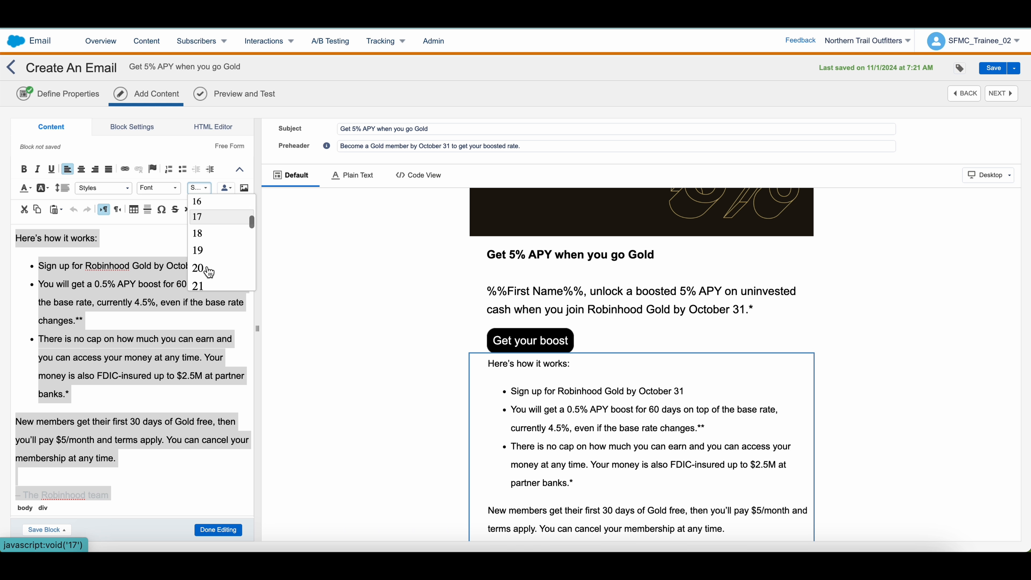
left_click(207, 272)
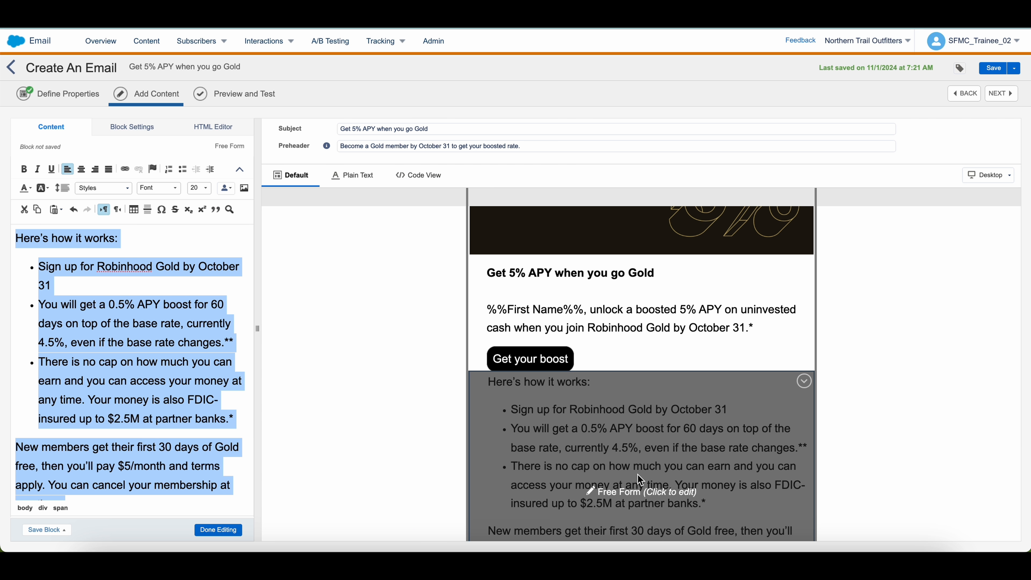
scroll(709, 466, "down", 4)
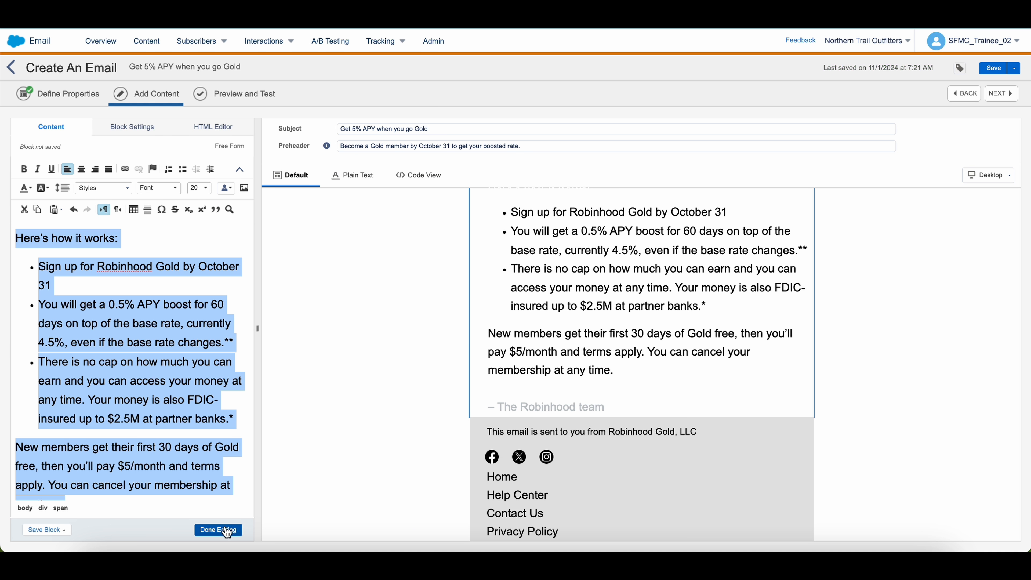
Set the 'This email is sent to you from Robinhood Gold, LLC' line to font size 20
left_click(227, 529)
left_click(665, 447)
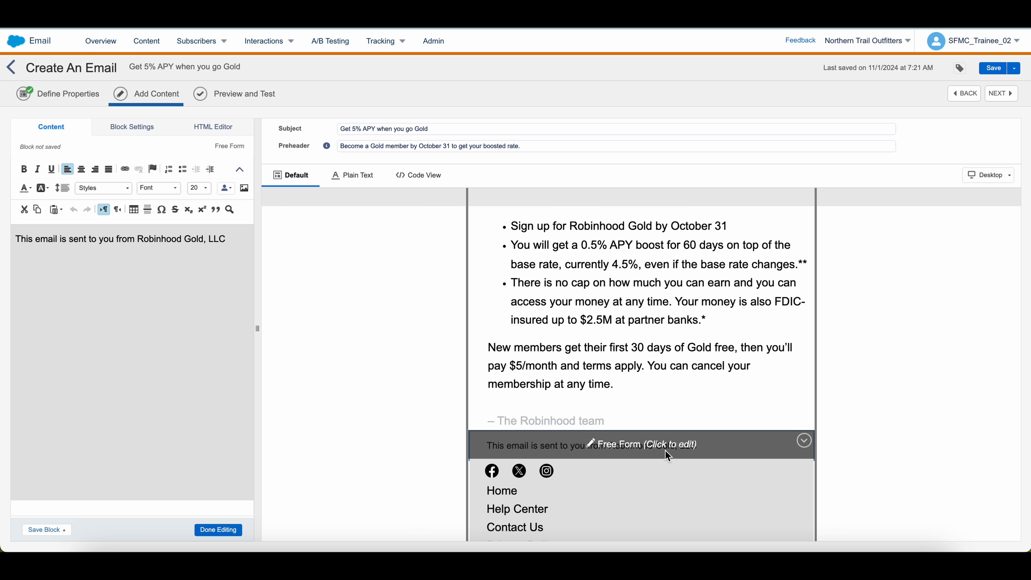
triple_click(177, 242)
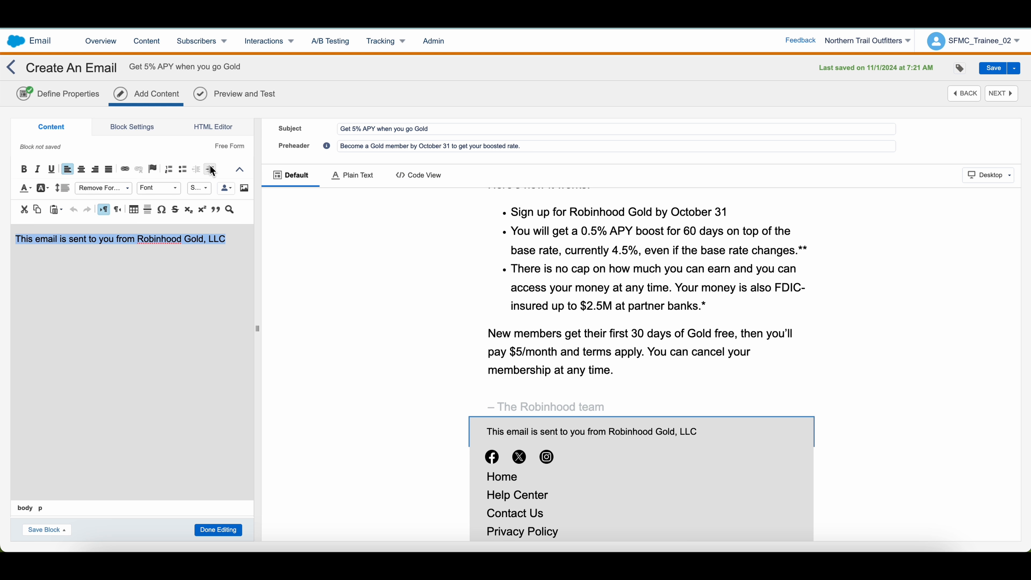
left_click(199, 187)
scroll(199, 244, "down", 3)
scroll(200, 244, "down", 1)
scroll(201, 260, "down", 1)
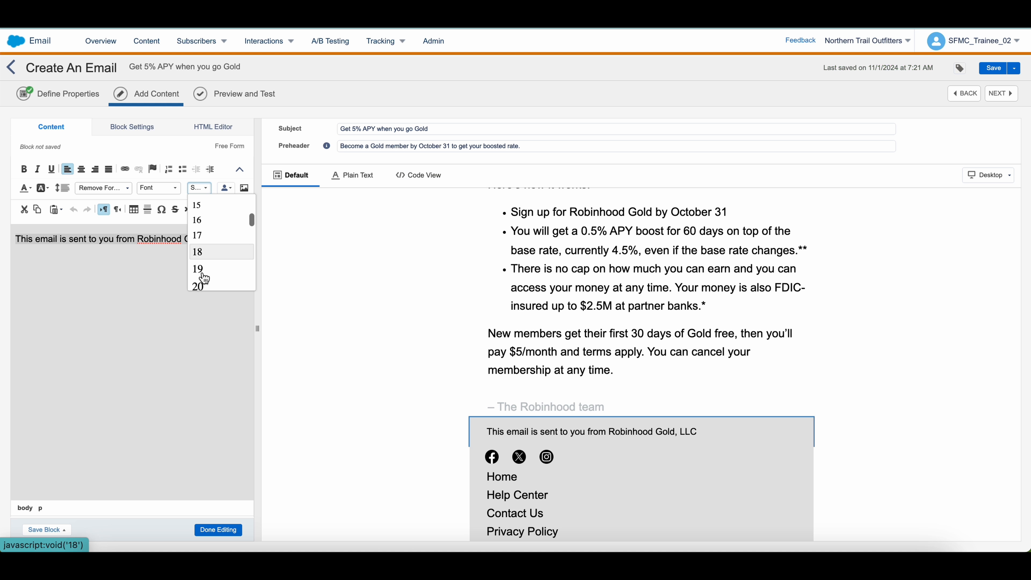
left_click(203, 277)
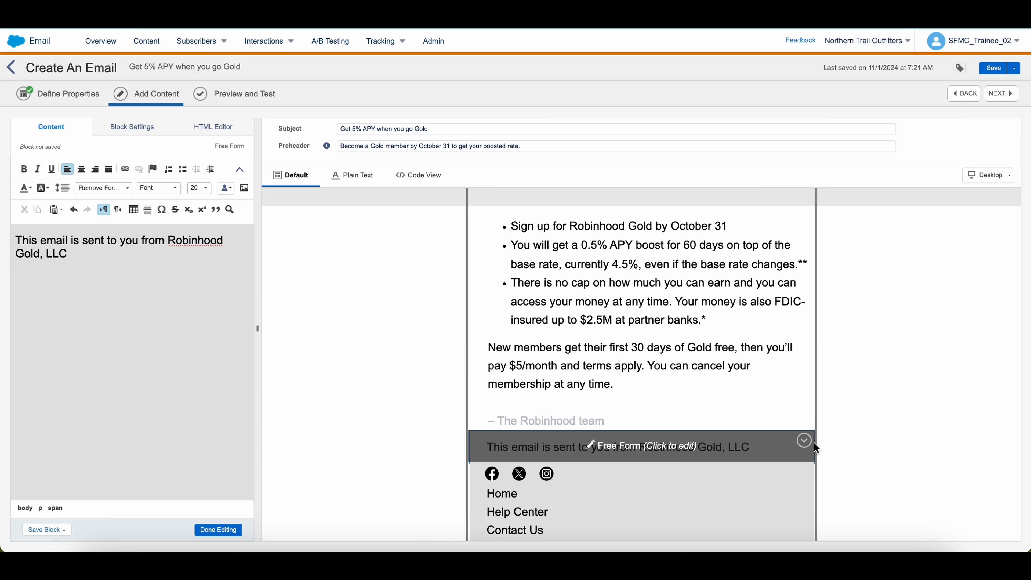
left_click(924, 438)
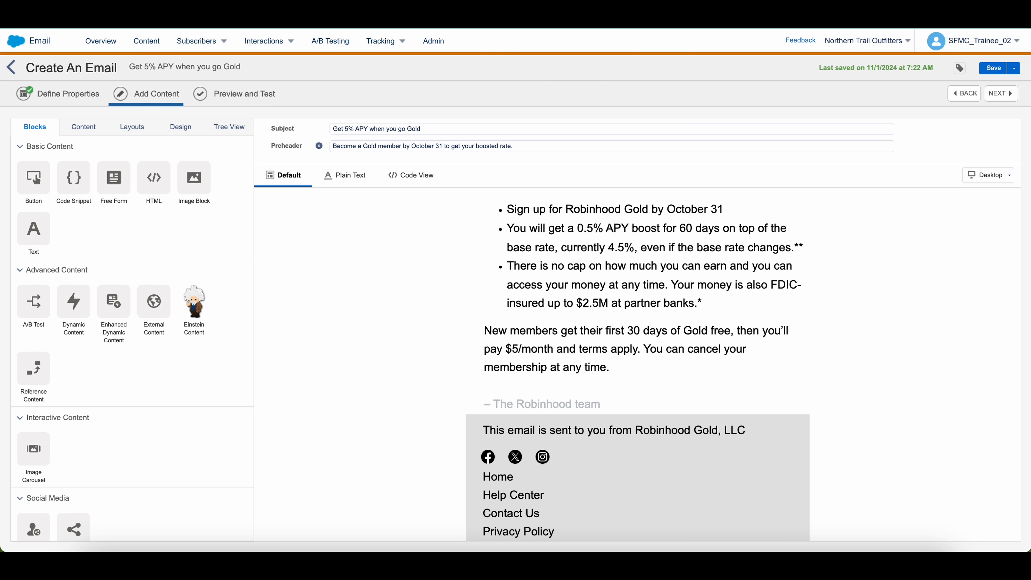
Make the Robinhood Gold, LLC sender line italic
left_click(555, 472)
left_click(549, 439)
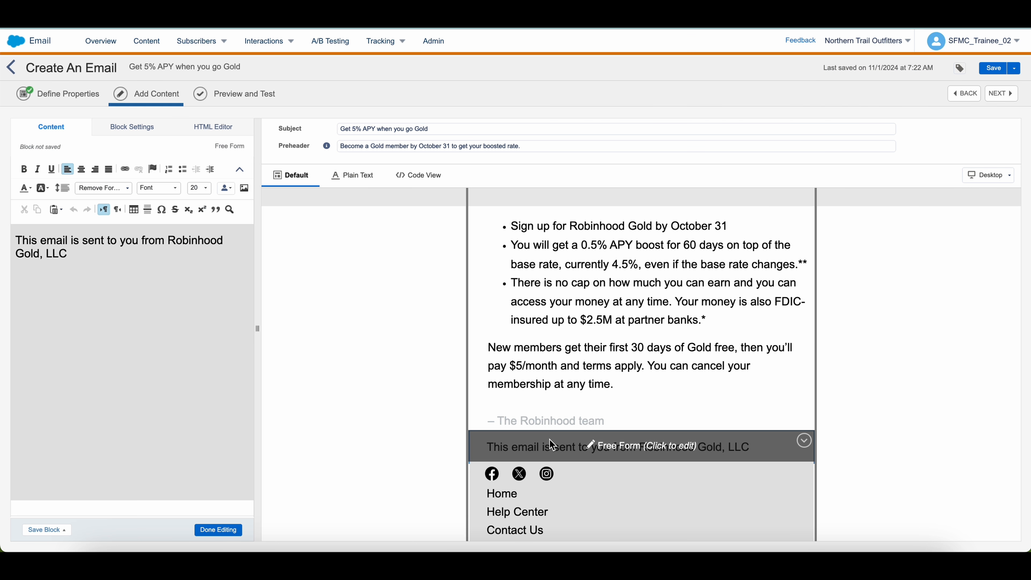
triple_click(53, 238)
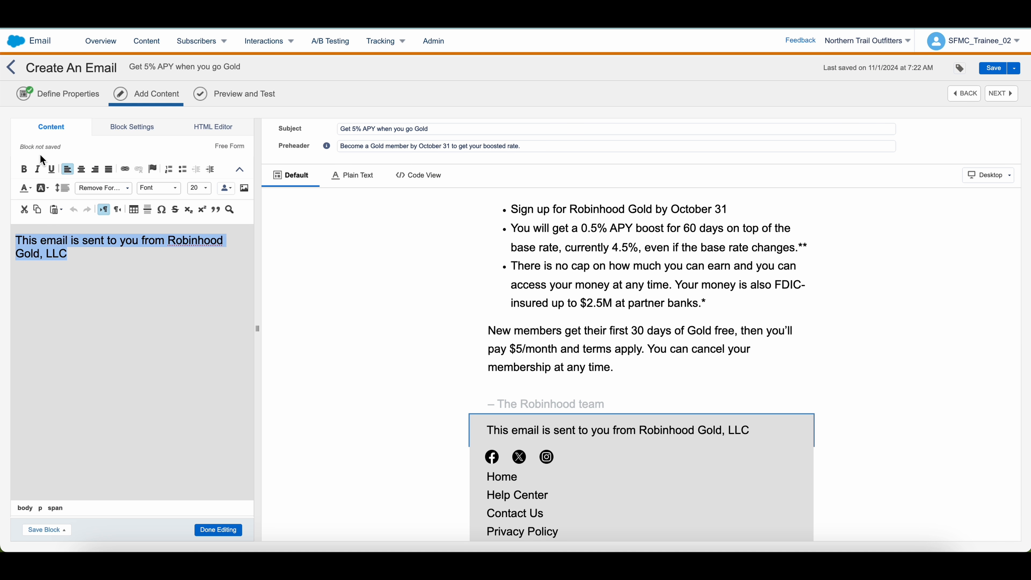
left_click(37, 169)
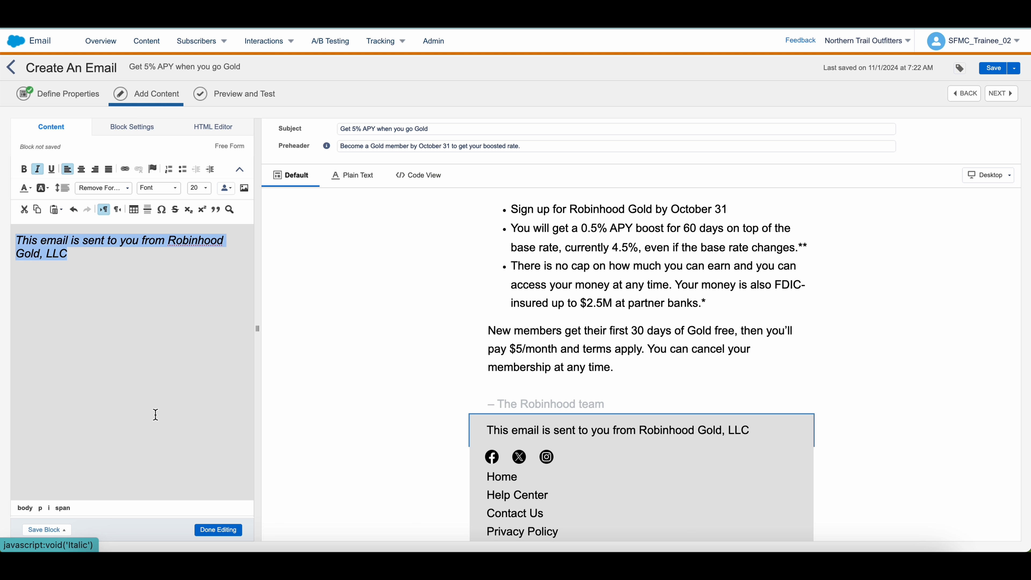
left_click(218, 529)
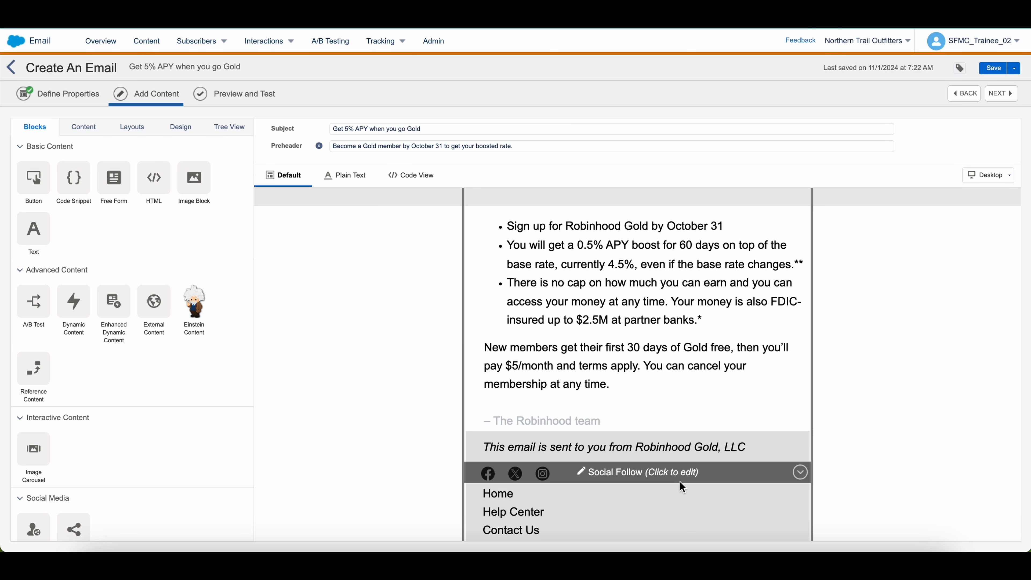
scroll(849, 444, "up", 10)
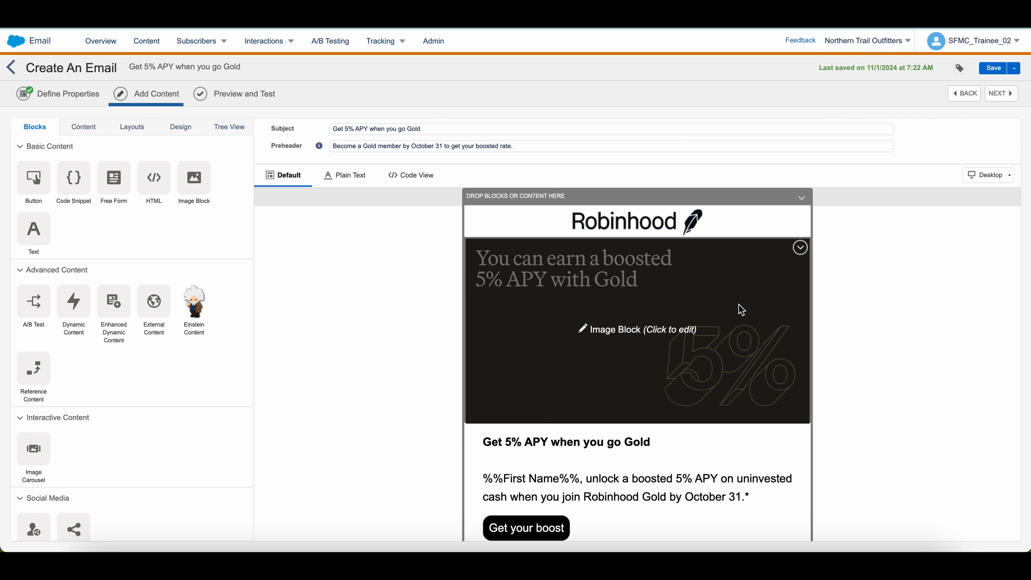
scroll(756, 310, "down", 5)
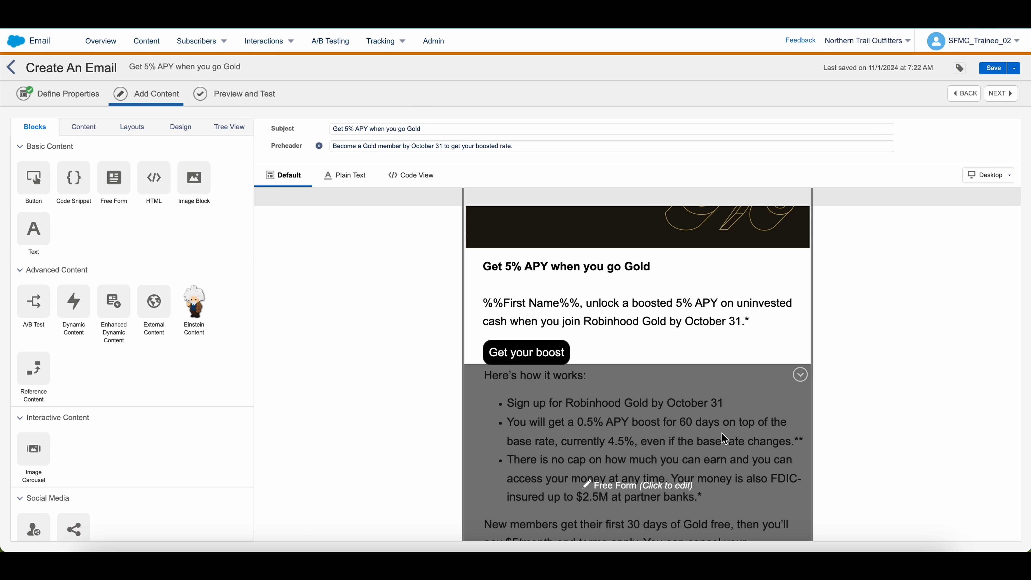
scroll(701, 433, "down", 3)
scroll(707, 395, "down", 2)
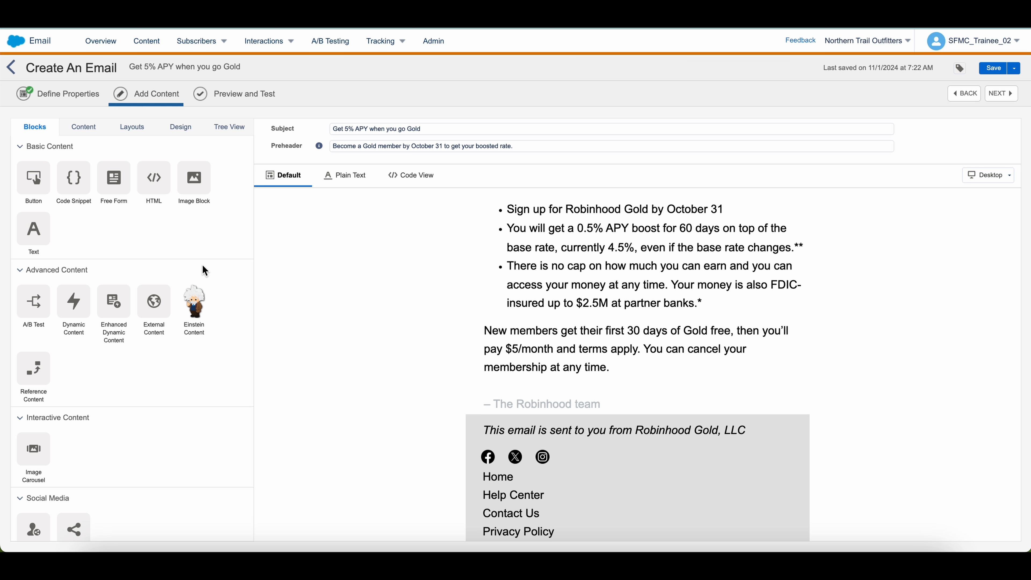
Place a Free Form block with the Brokerage Cash Sweep disclaimer under the footer, #E4E4E4 background
left_click_drag(115, 187, 593, 537)
left_click_drag(285, 299, 726, 334)
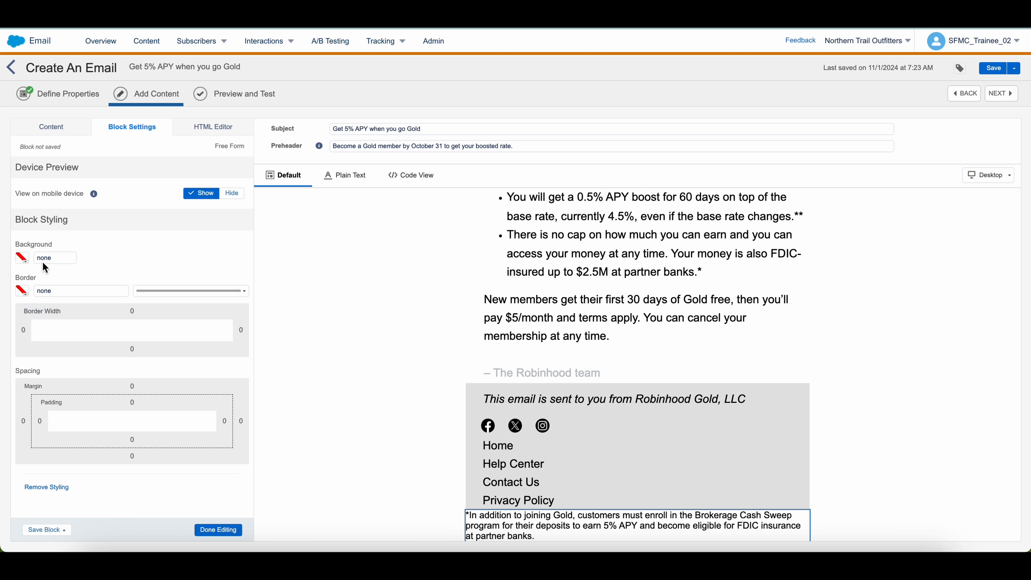
left_click(22, 257)
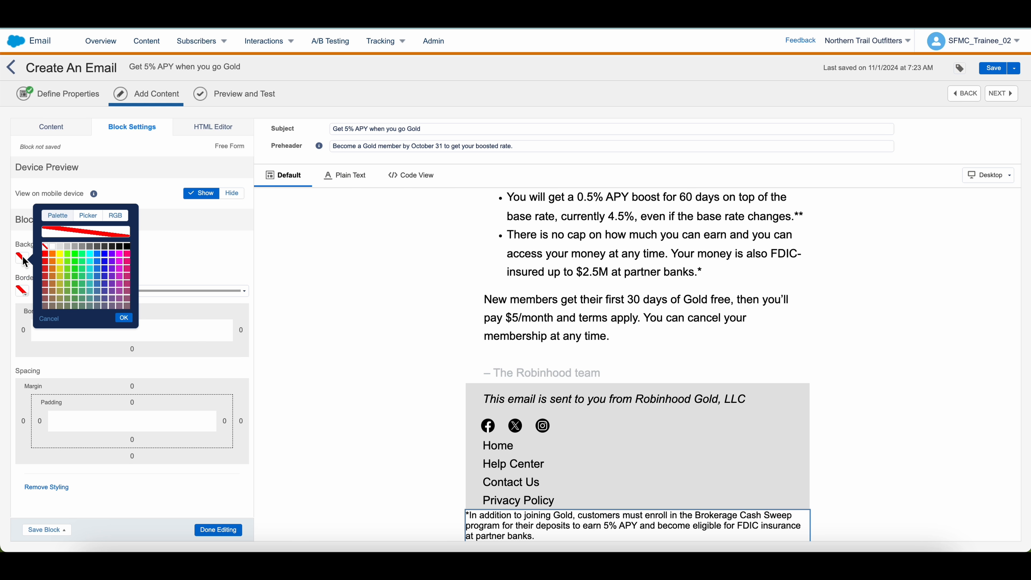
left_click(59, 248)
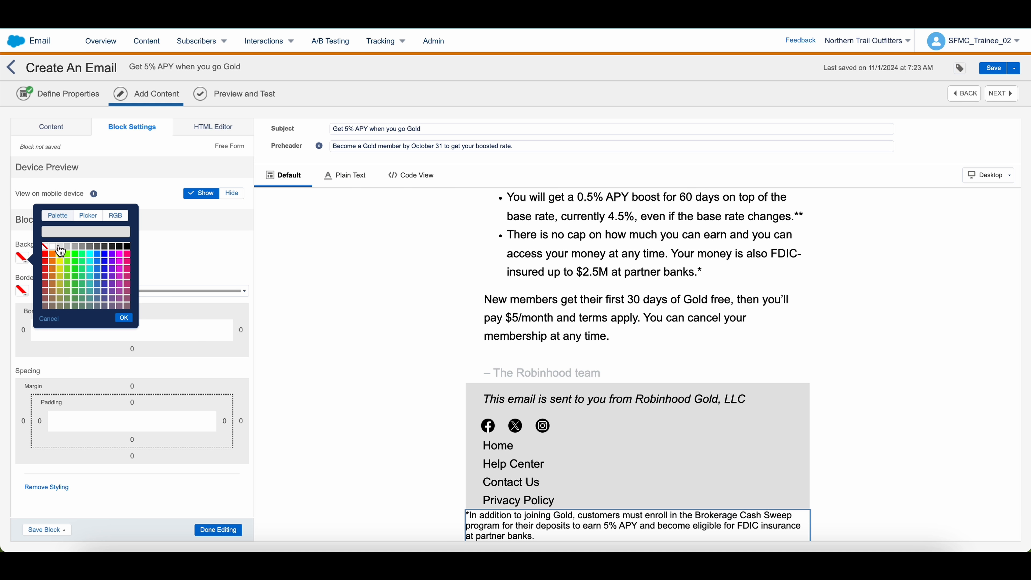
left_click(192, 363)
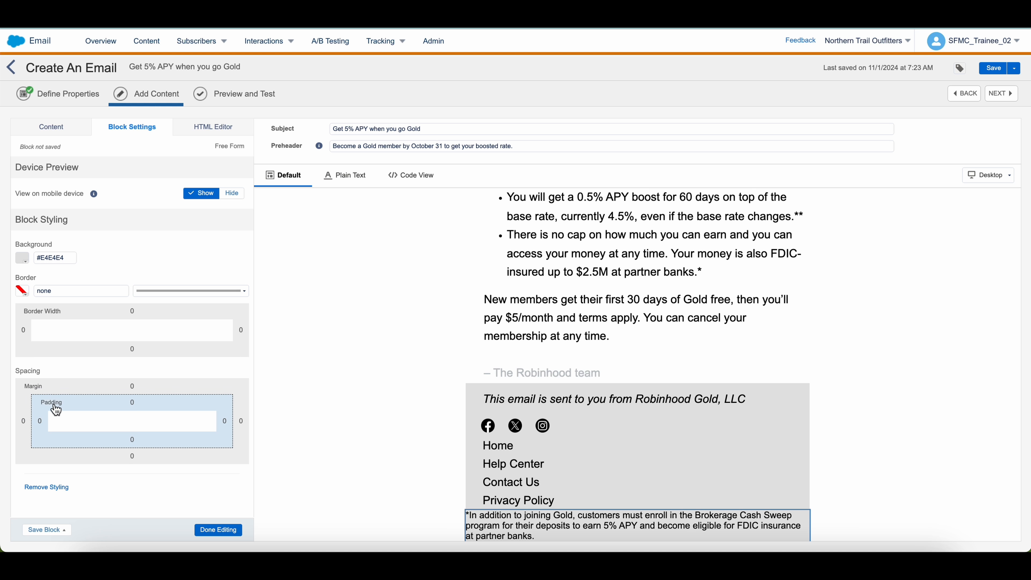
left_click(47, 124)
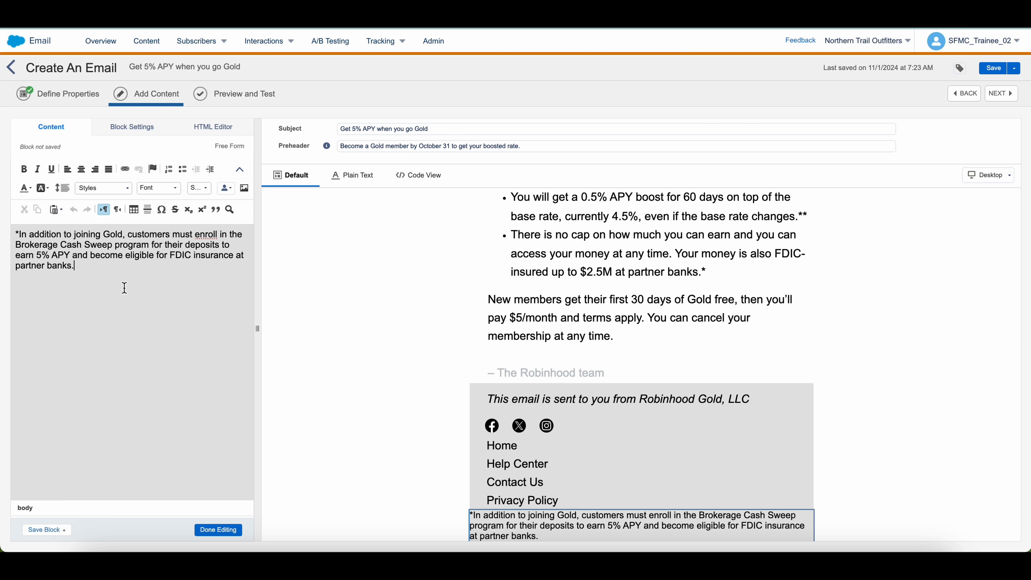
Select all of the disclaimer text and turn it grey
left_click(124, 288)
key("super+a")
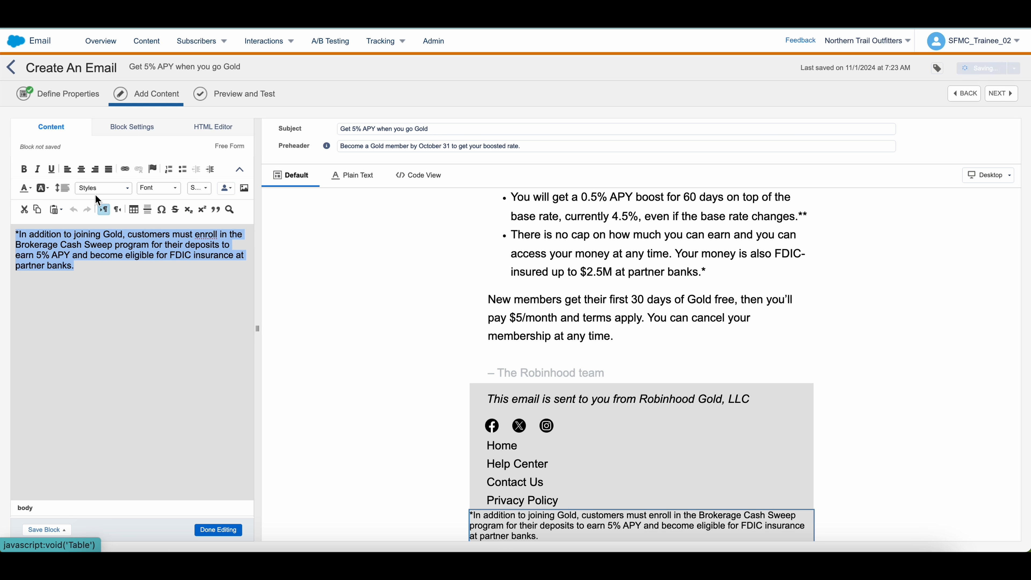
left_click(26, 187)
left_click(31, 188)
left_click(49, 217)
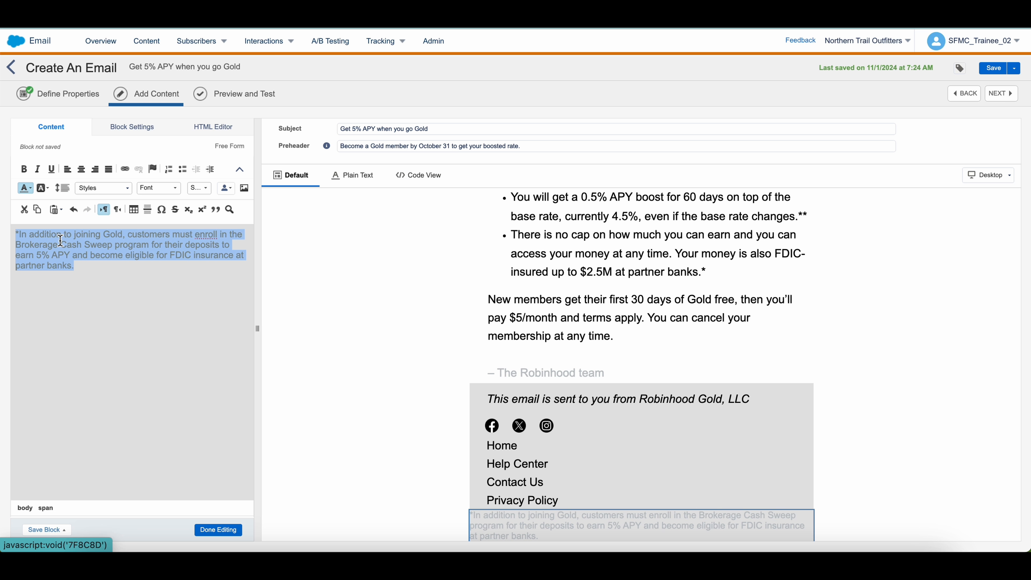
left_click(89, 348)
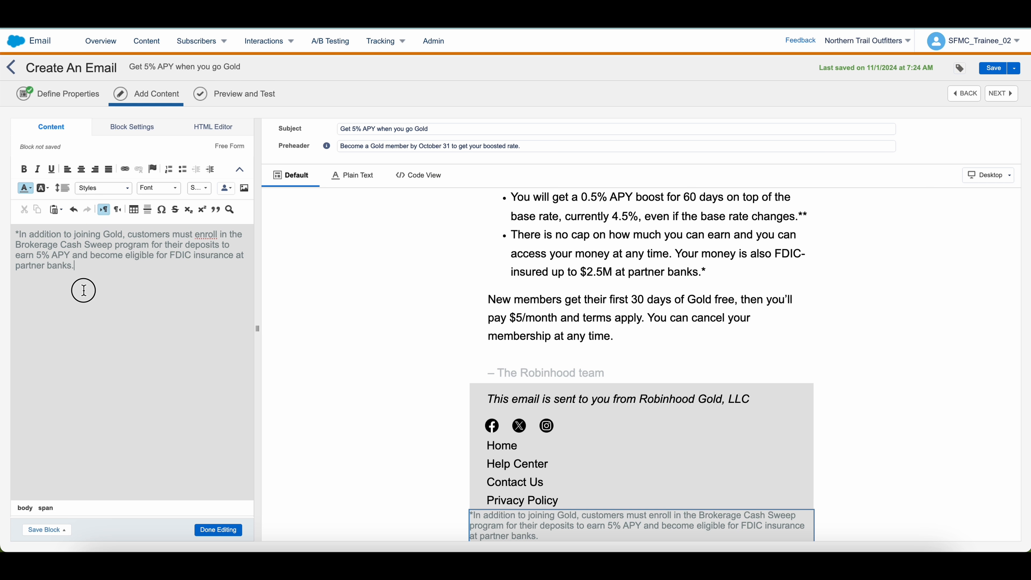
Adjust the disclaimer block's padding so it lines up with the footer links
left_click(123, 124)
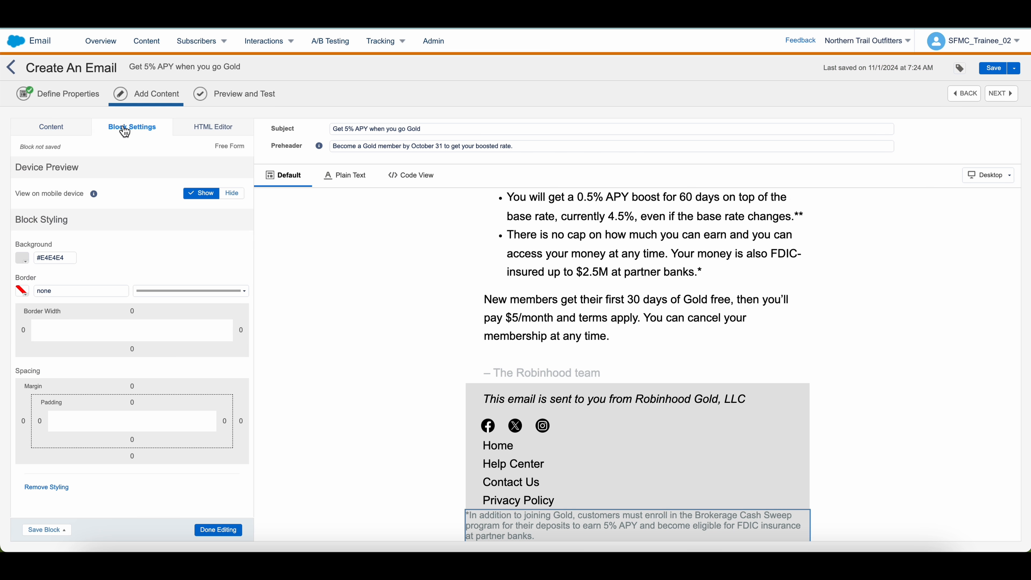
left_click(35, 422)
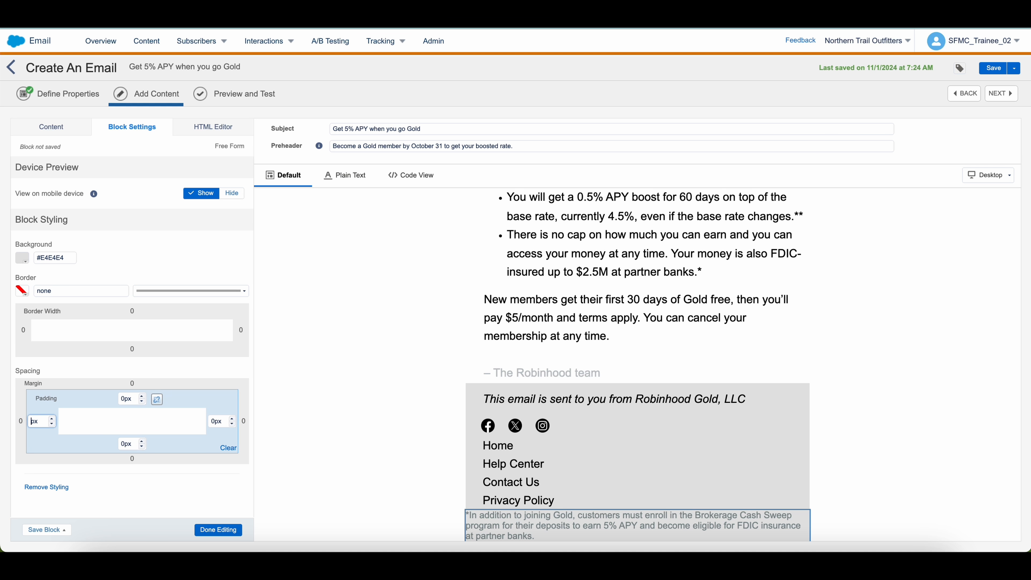
left_click(218, 529)
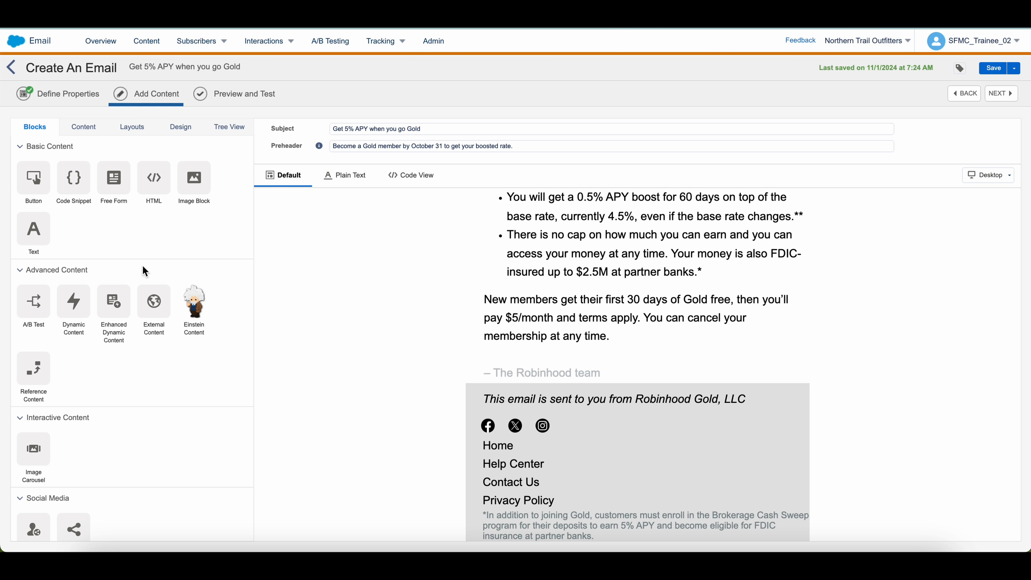
left_click(632, 525)
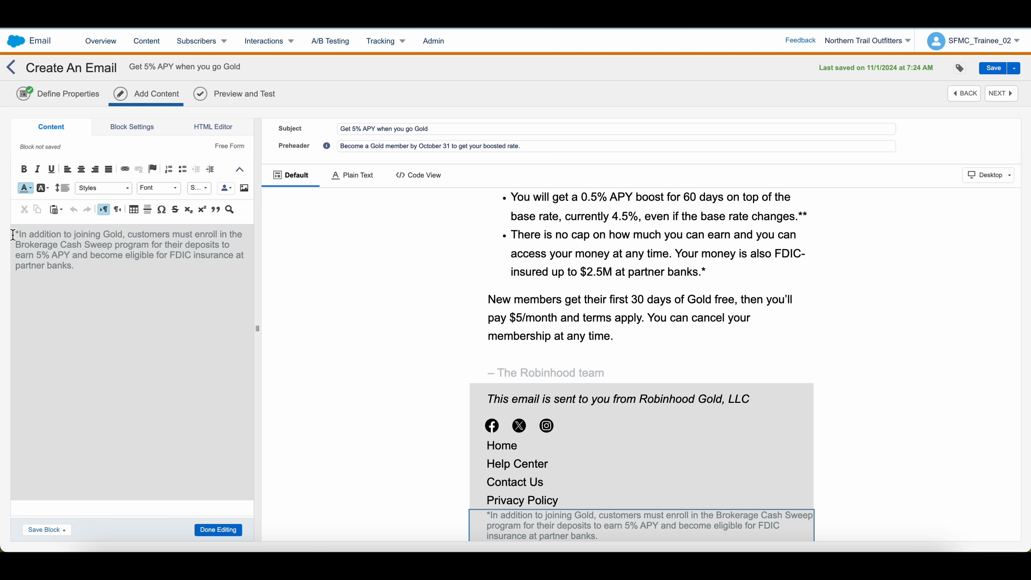
Insert a blank line at the start of the disclaimer and the 'Here's how it works' blocks
key("Return")
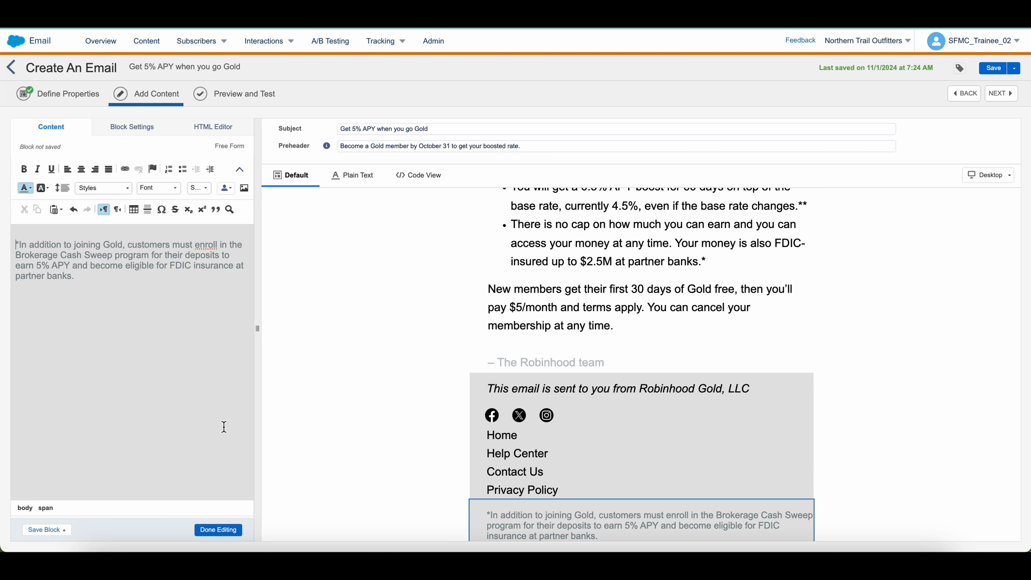
left_click(213, 525)
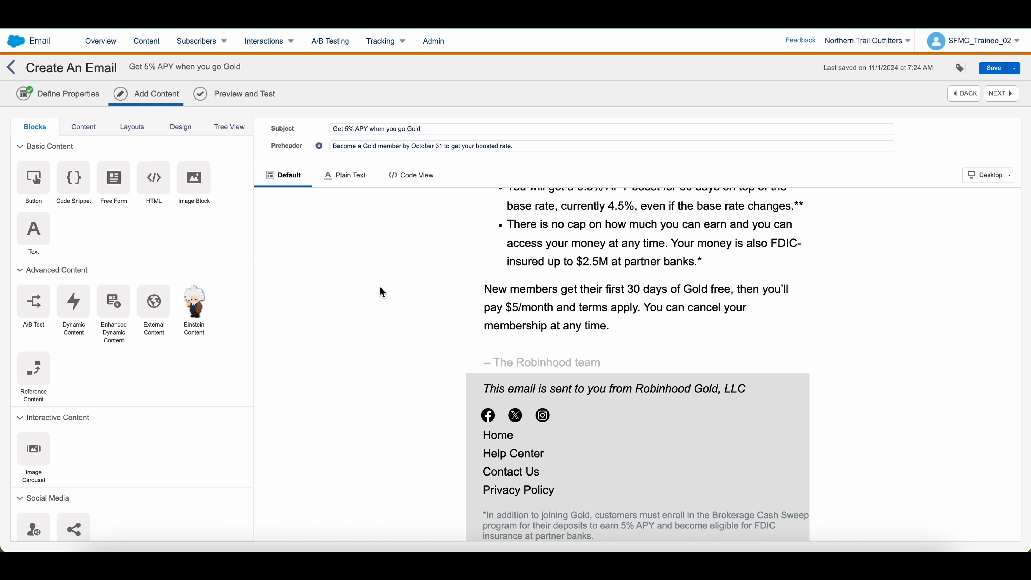
scroll(594, 357, "up", 5)
left_click(529, 451)
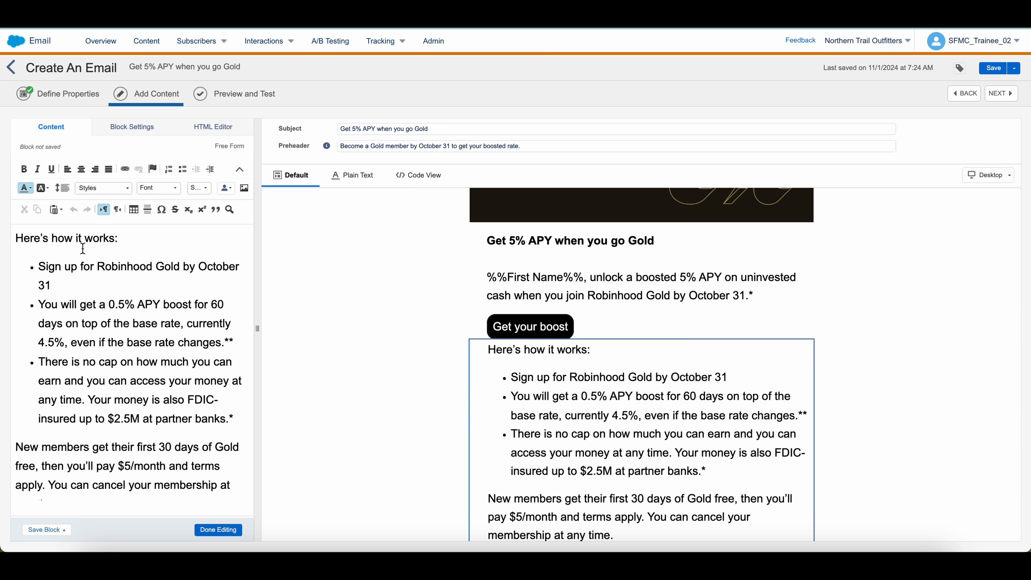
key("Return")
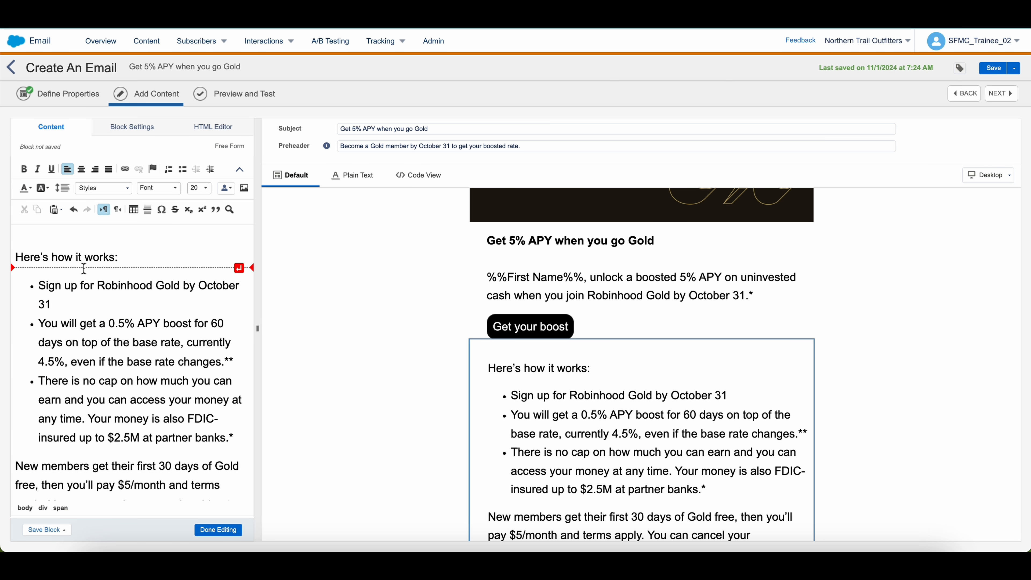
scroll(83, 268, "down", 3)
left_click(209, 530)
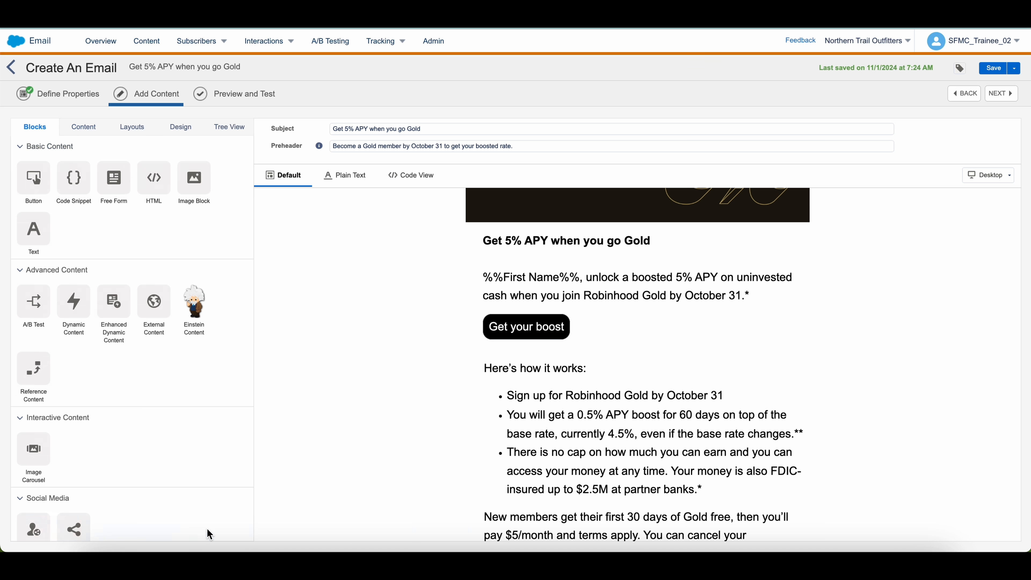
Drop a new Free Form block below the existing disclaimer
scroll(851, 397, "down", 5)
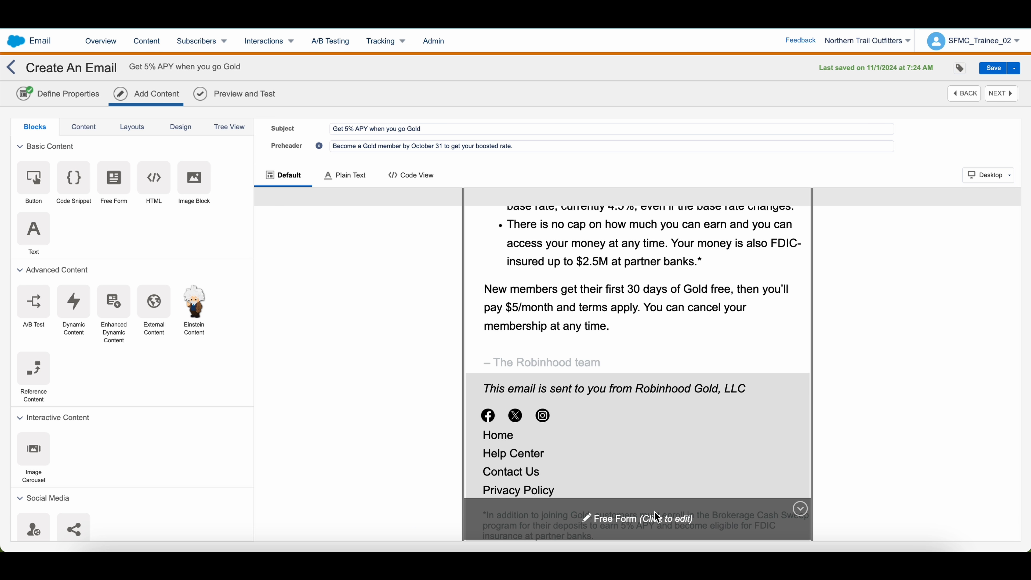
left_click(73, 177)
left_click_drag(114, 177, 619, 528)
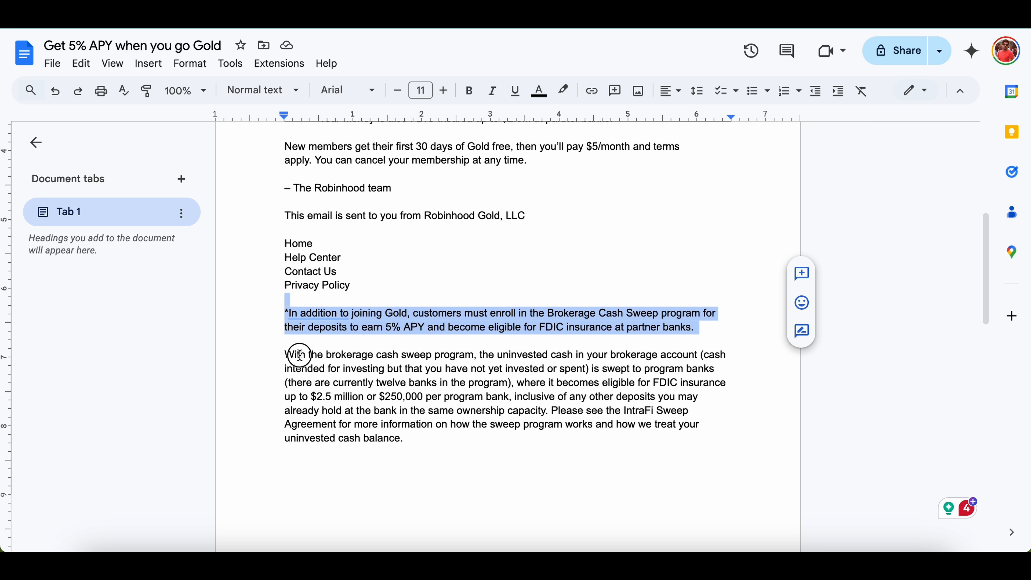
Copy the brokerage cash sweep paragraph from the Google Docs draft
left_click(300, 355)
scroll(289, 354, "down", 3)
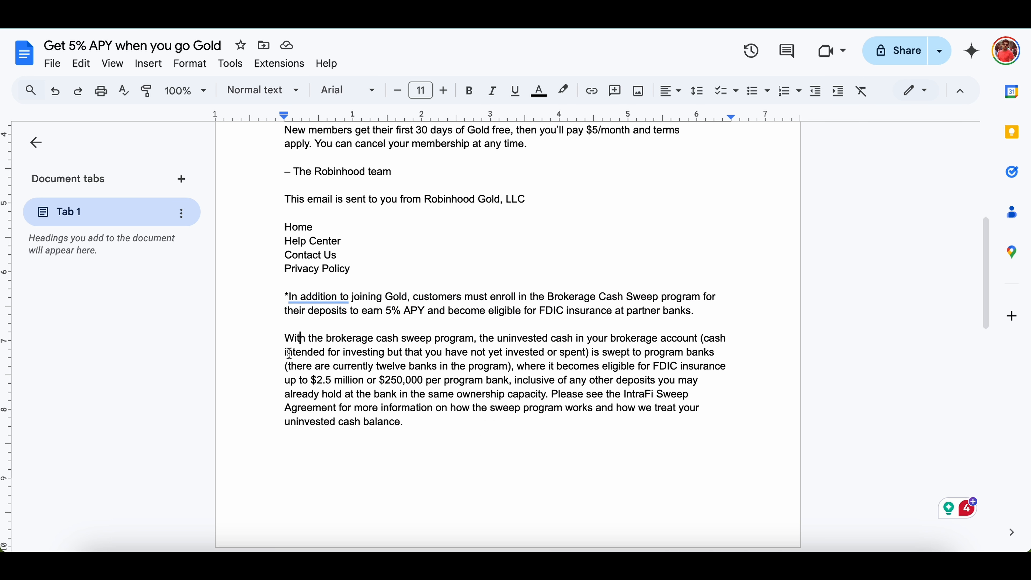
left_click_drag(279, 208, 488, 333)
key("ctrl+c")
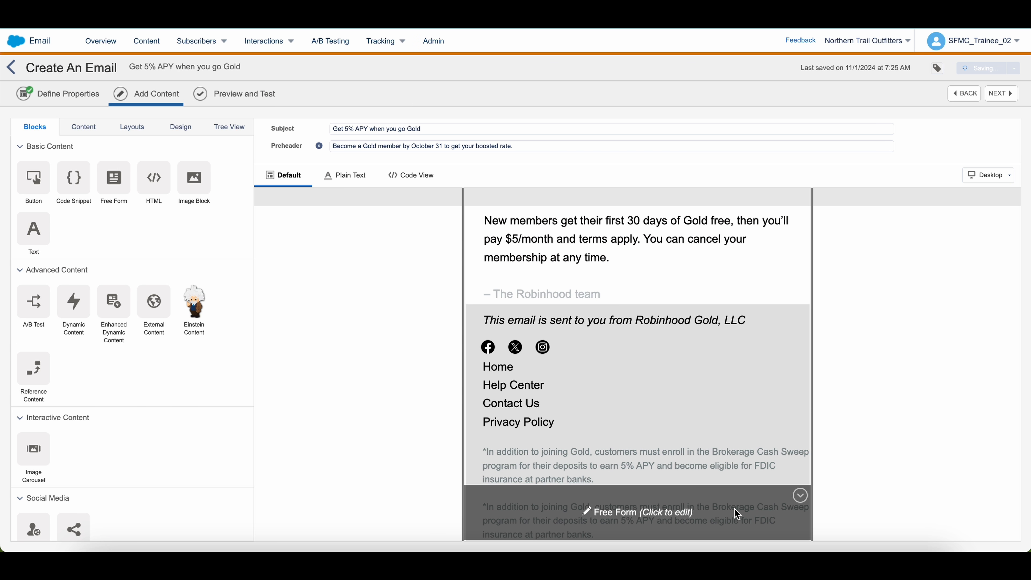
Replace the duplicated block's text with the pasted brokerage cash sweep paragraph
left_click(655, 513)
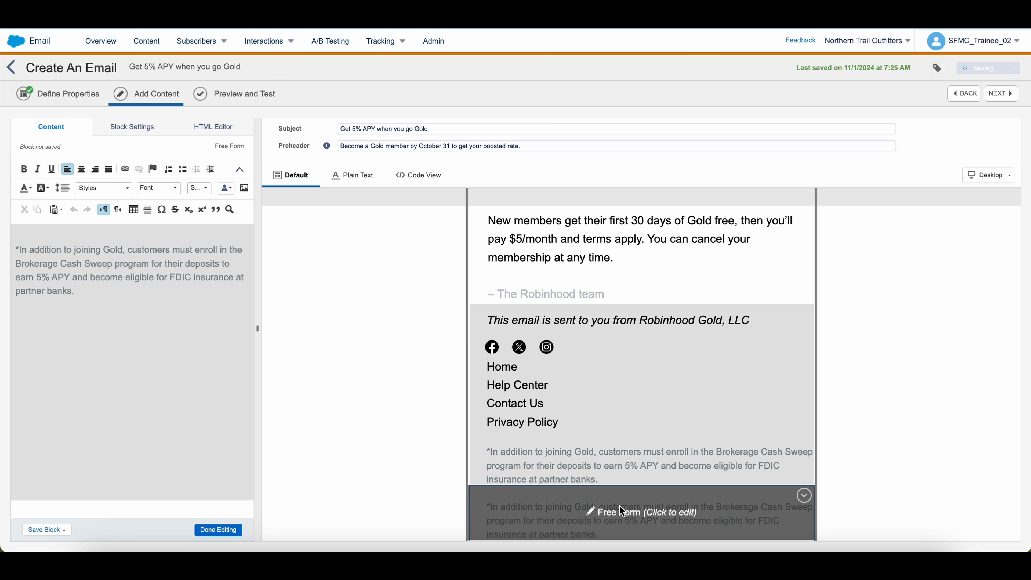
left_click(133, 316)
key("ctrl+a")
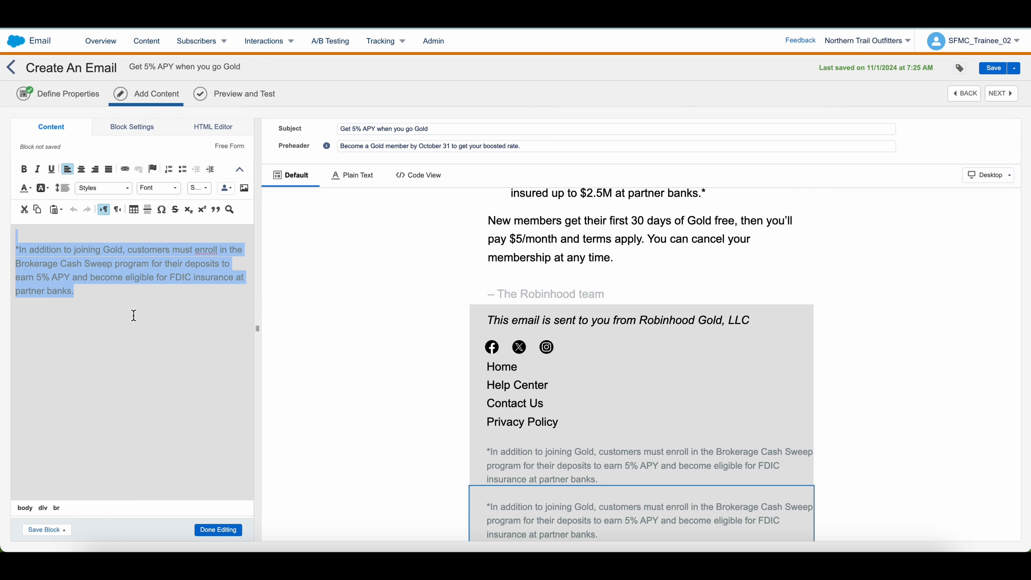
key("ctrl+v")
Set the sweep paragraph to 1.15 line spacing and grey text
key("ctrl+a")
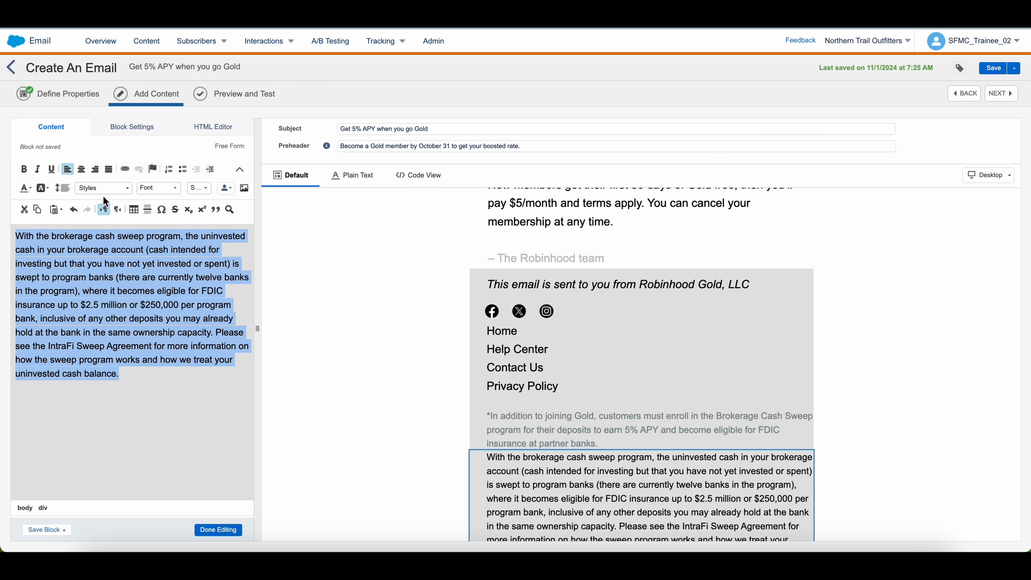
left_click(63, 188)
left_click(71, 216)
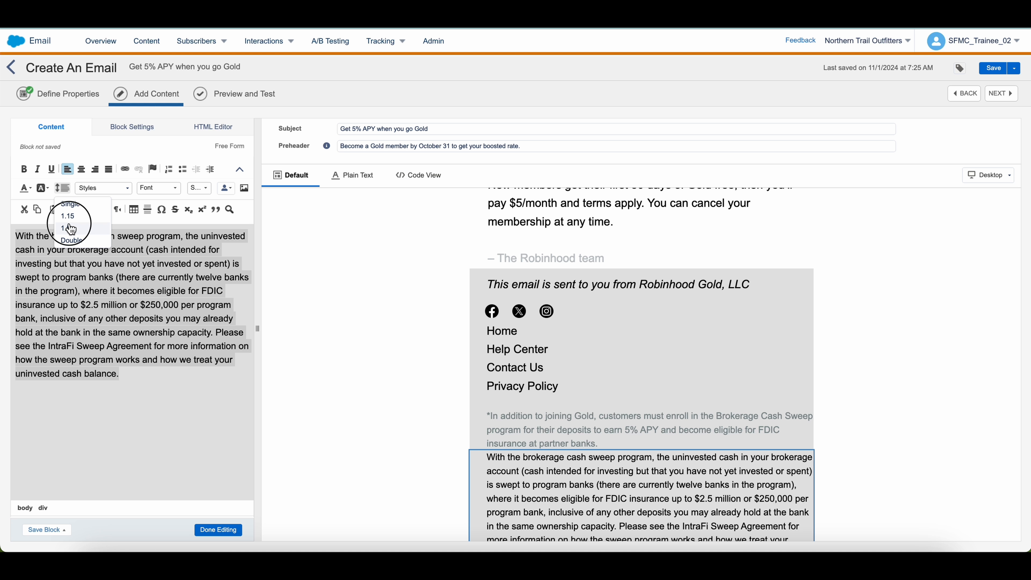
left_click(26, 187)
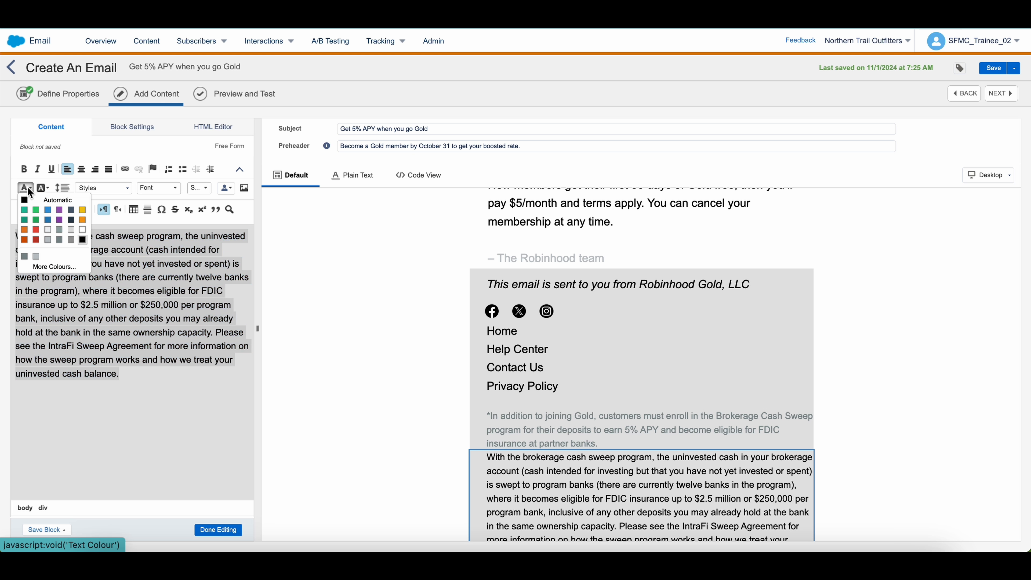
left_click(62, 242)
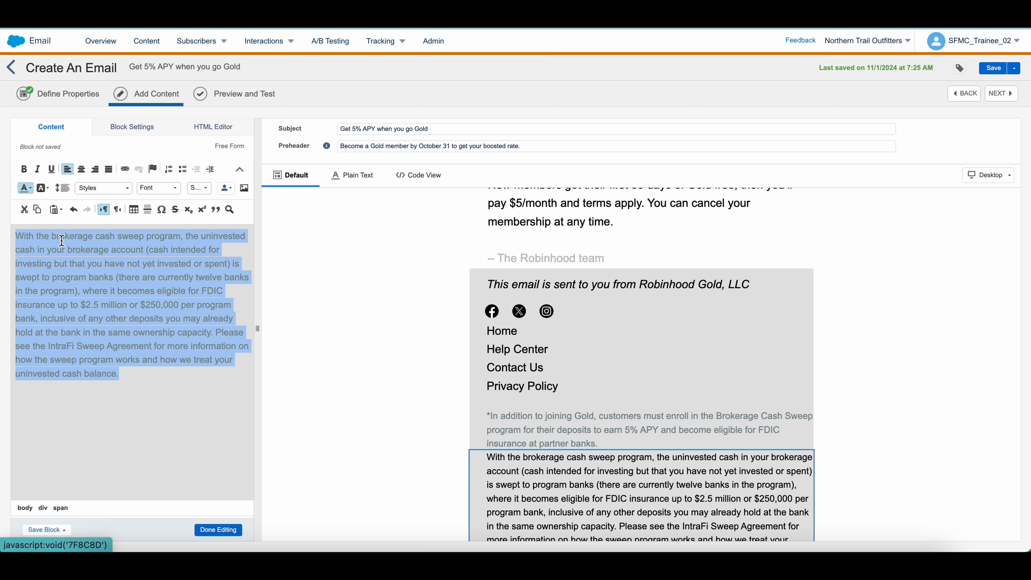
left_click(140, 385)
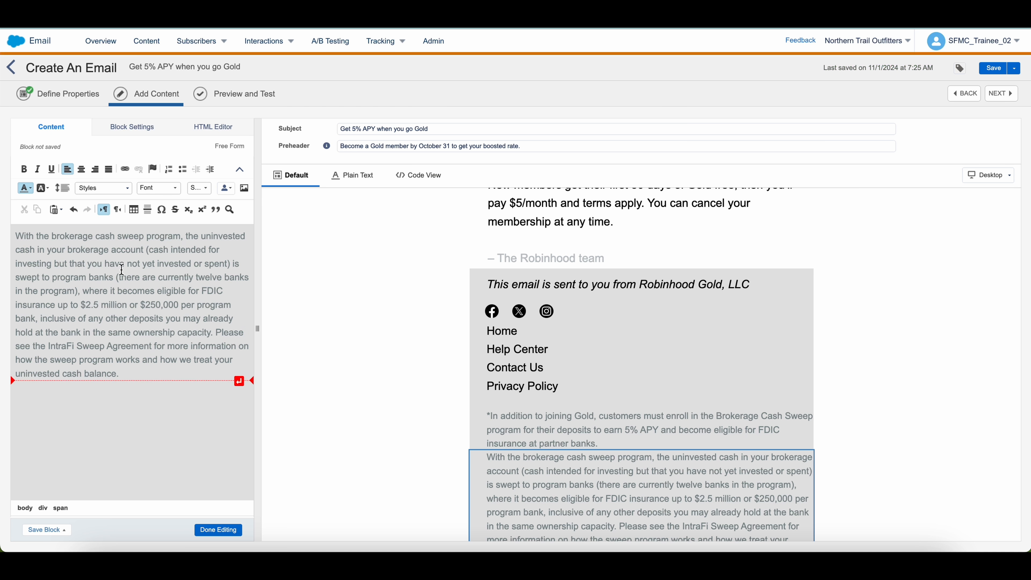
Add a blank line above the sweep paragraph and close the block editor
left_click(125, 132)
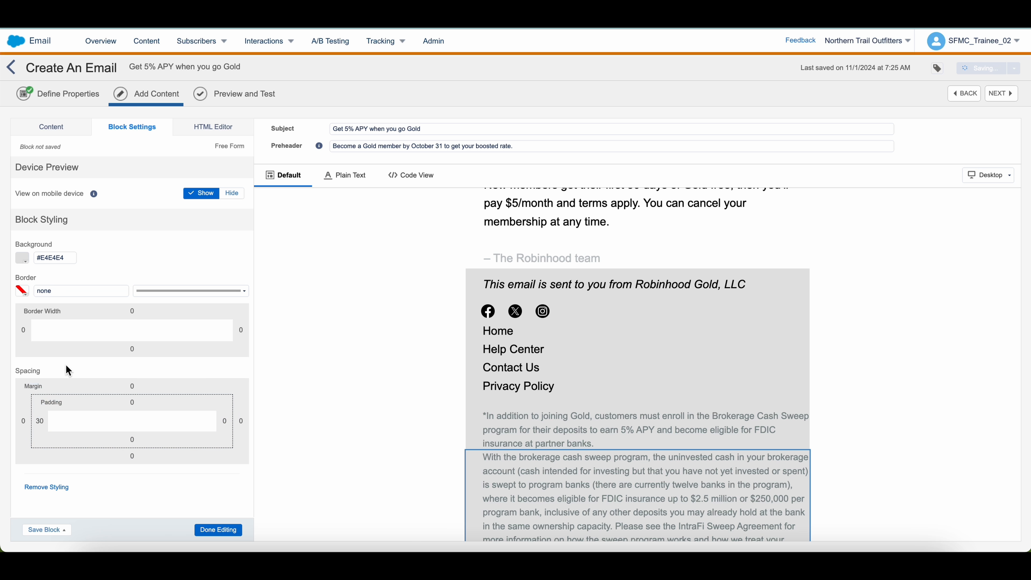
left_click(50, 129)
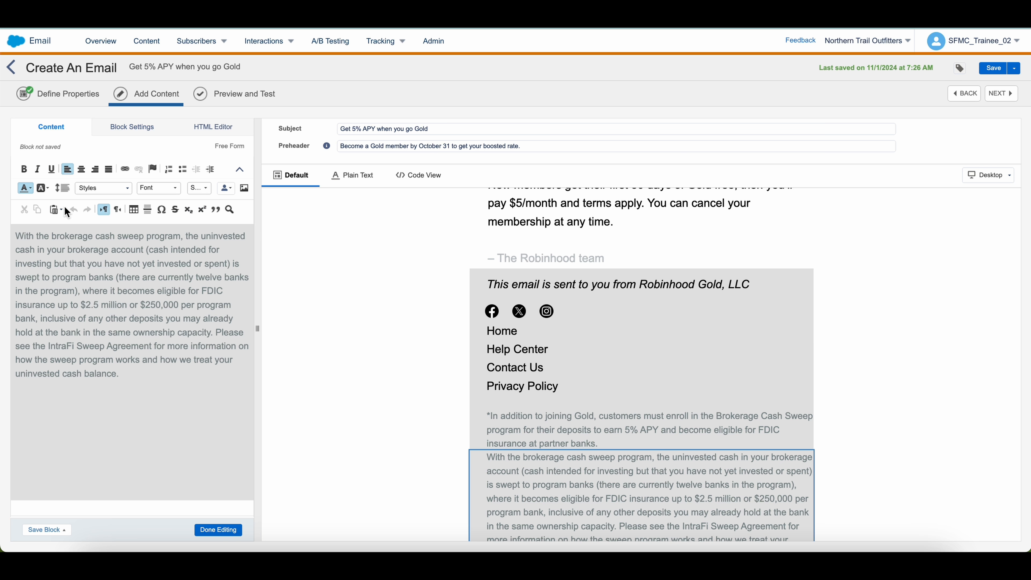
left_click(16, 236)
key("Return")
left_click(221, 527)
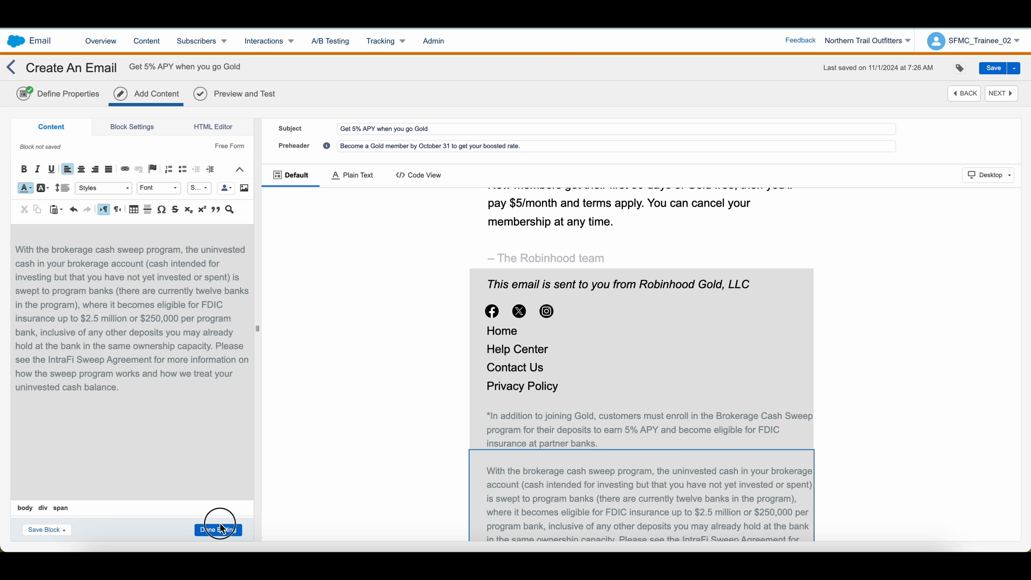
left_click(221, 528)
Duplicate the sweep-program block from its options menu
scroll(907, 426, "down", 2)
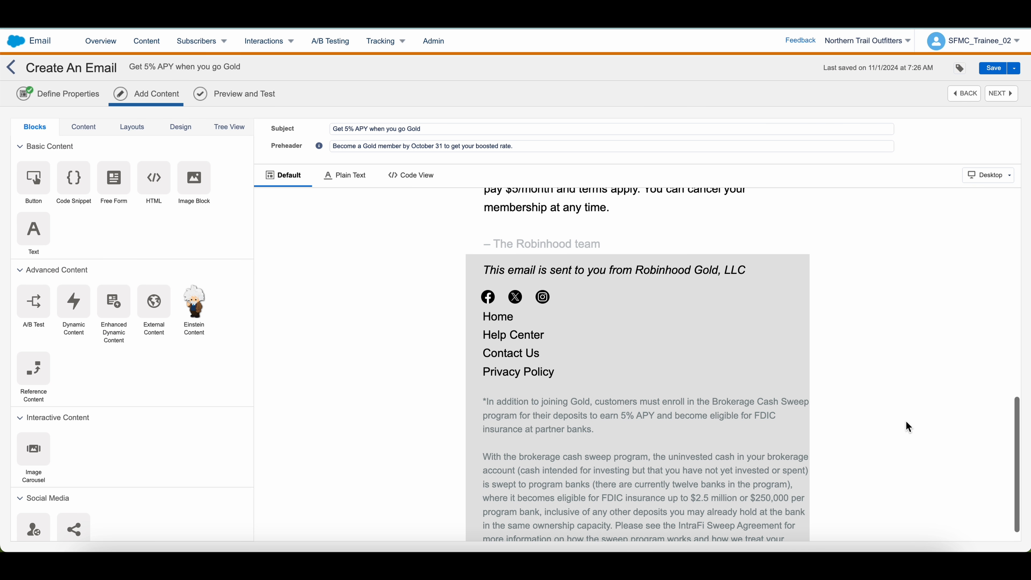
left_click(800, 444)
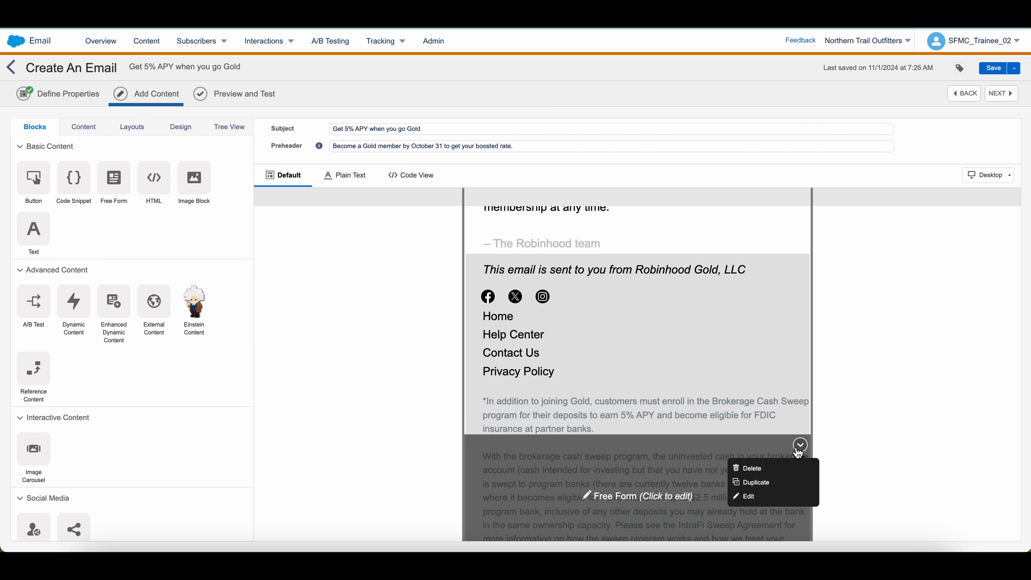
left_click(774, 487)
Copy the base Gold APY footnote and investment-risk lines from the Google Docs draft
left_click(566, 16)
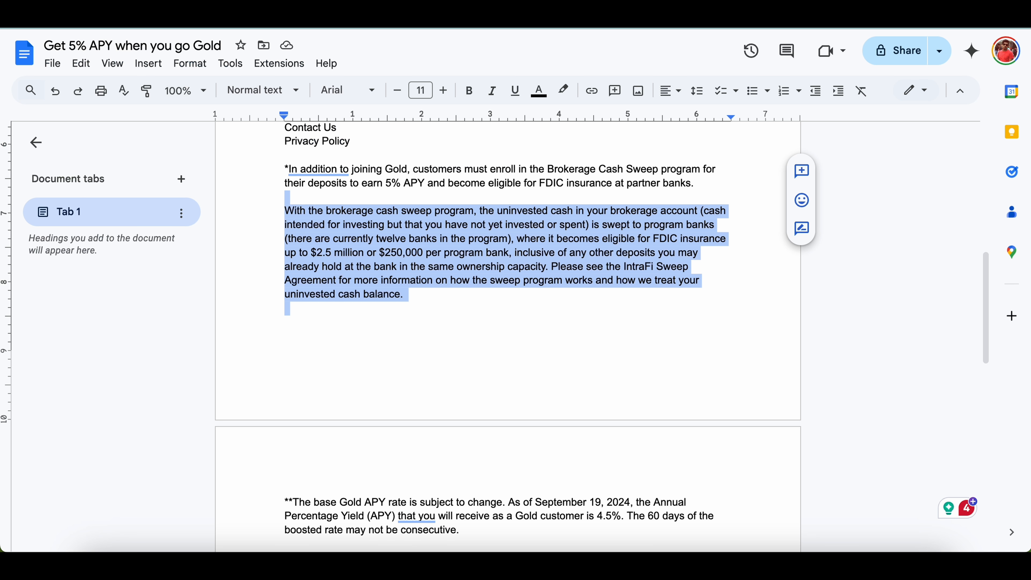
left_click(367, 220)
scroll(367, 219, "down", 7)
scroll(321, 237, "up", 1)
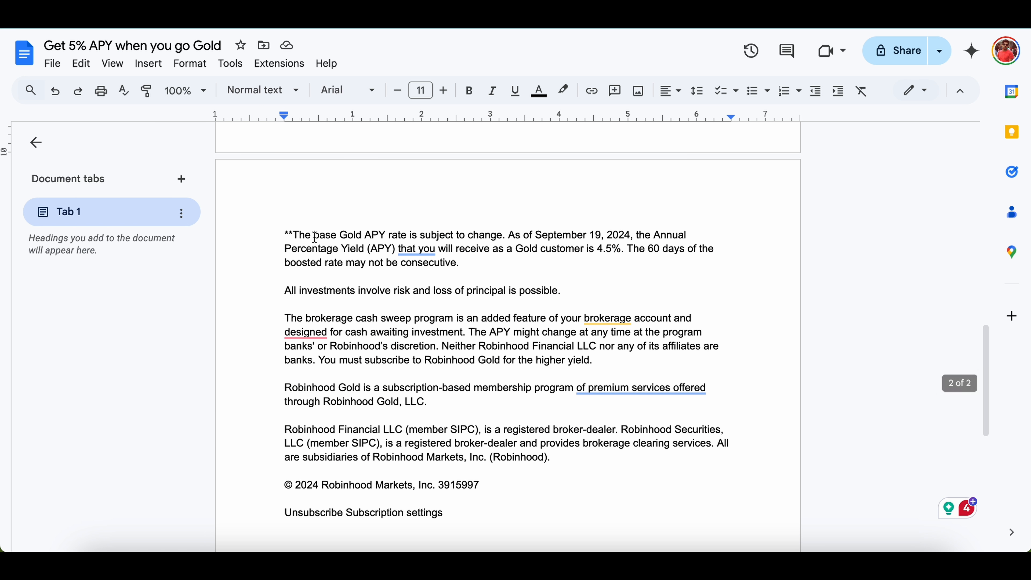
left_click_drag(287, 234, 582, 290)
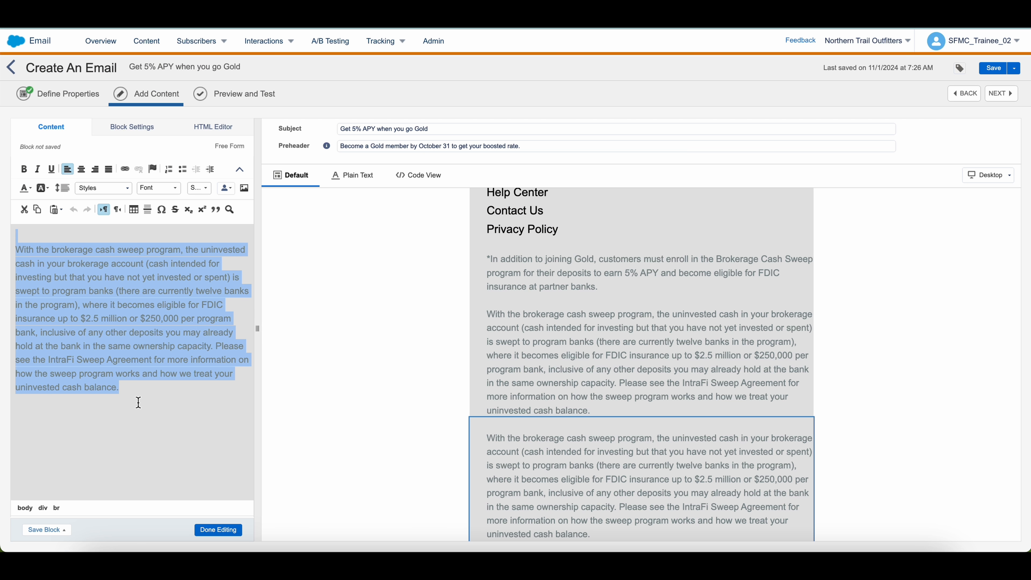
Paste the base Gold APY footnote as grey text with a blank line above
type("**The base Gold APY rate is subject to change. As of September 19, 2024, the Annual Percentage Yield (APY) that you will receive as a Gold customer is 4.5%. The 60 days of the boosted rate may not be consecutive. All investments involve risk and loss of principal is possible.")
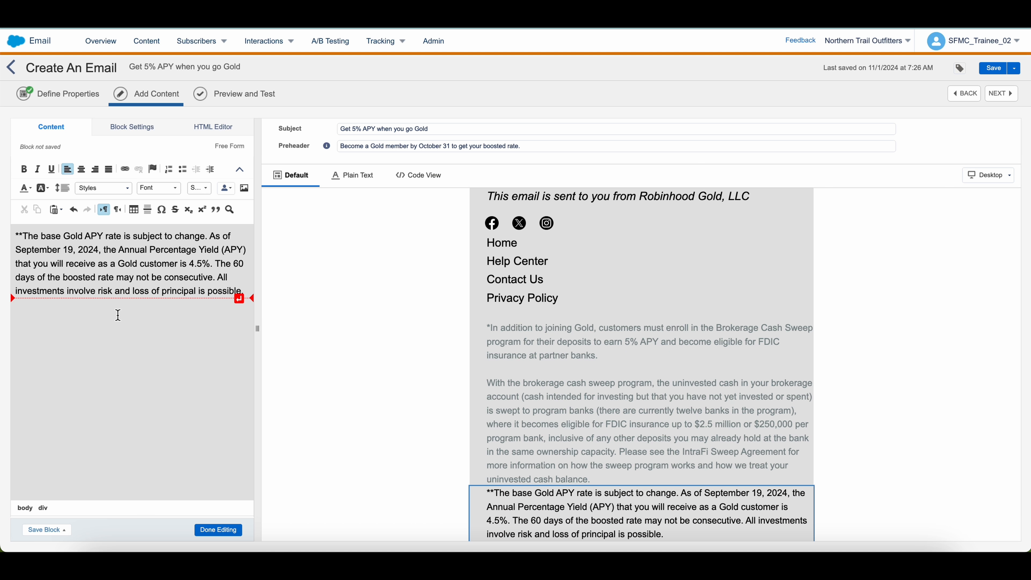
key("ctrl+a")
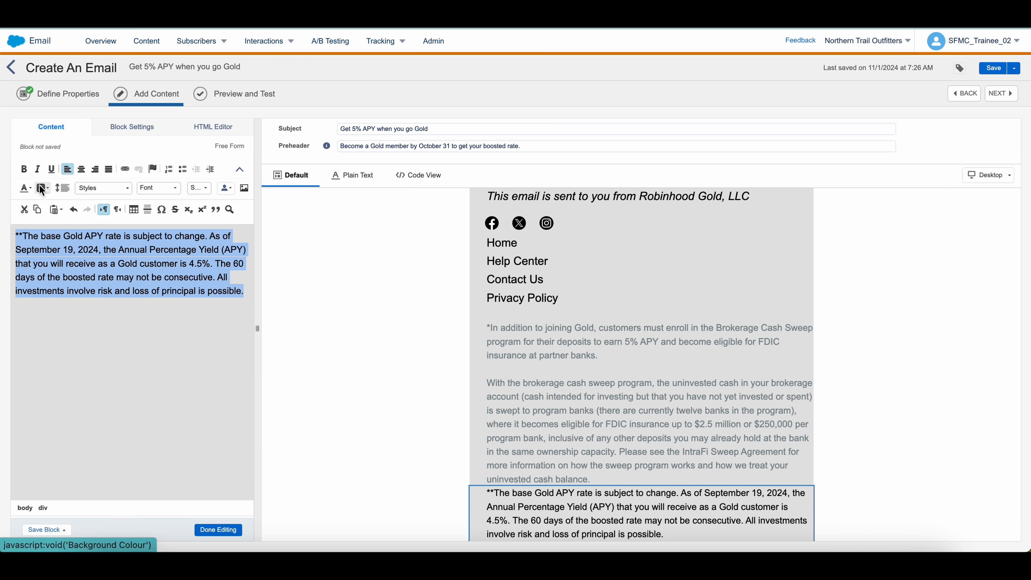
left_click(25, 188)
left_click(59, 239)
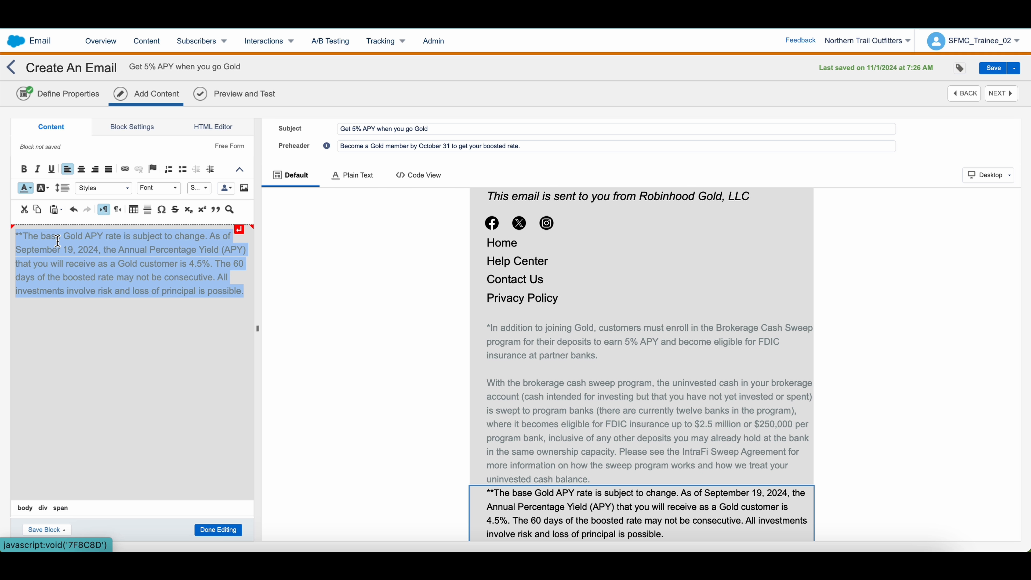
left_click(18, 236)
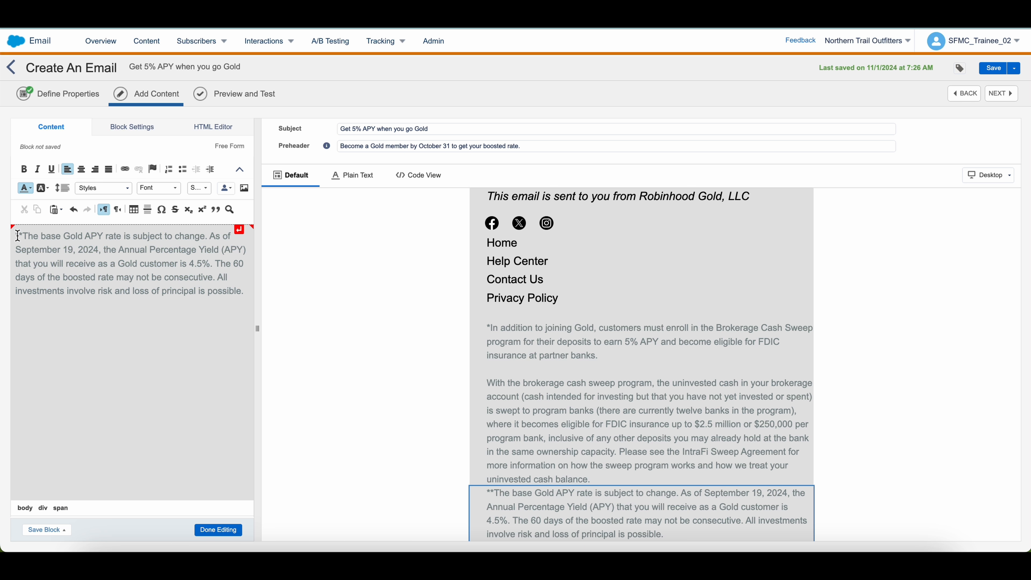
key("Return")
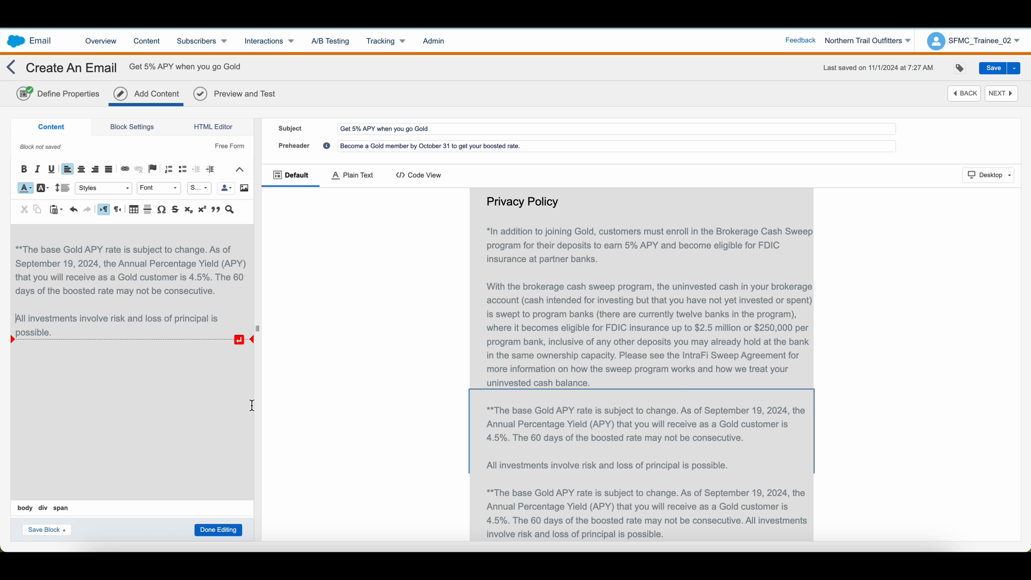
left_click(219, 529)
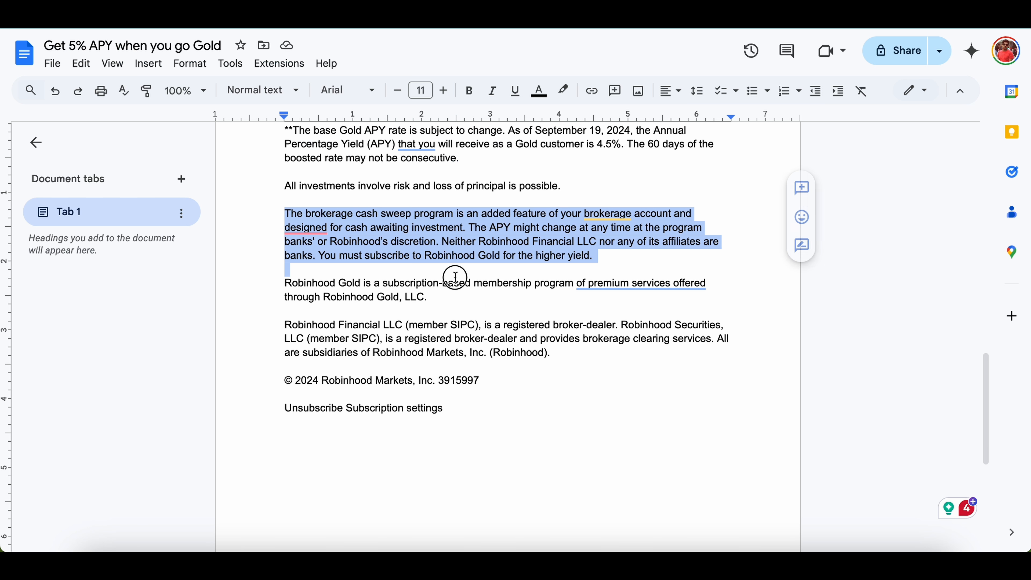
left_click_drag(453, 276, 607, 264)
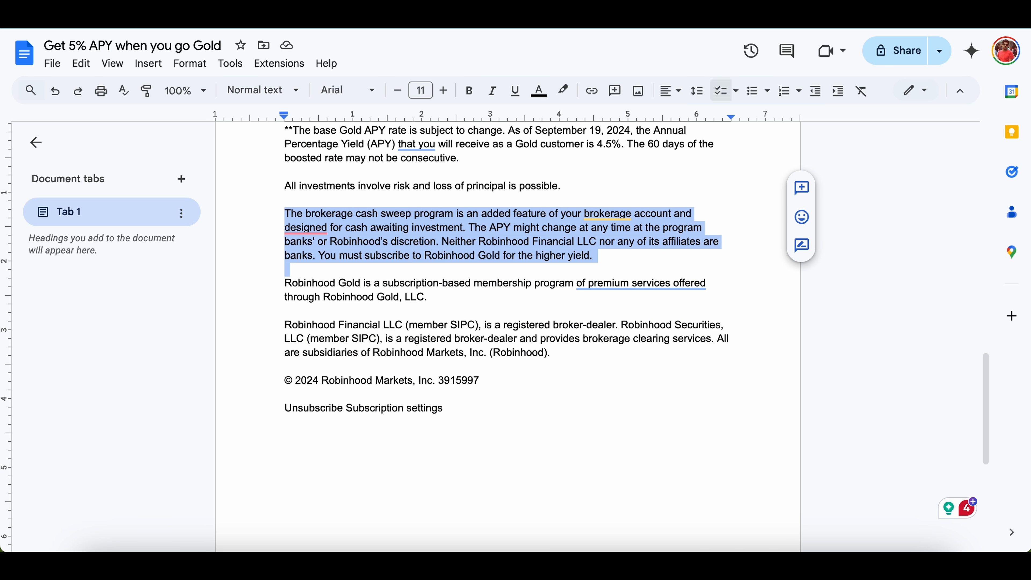
Paste the brokerage cash sweep paragraph with a blank line above it
type("The brokerage cash sweep program is an added feature of your brokerage account and designed for cash awaiting investment. The APY might change at any time at the program banks' or Robinhood’s discretion. Neither Robinhood Financial LLC nor any of its affiliates are banks. You must subscribe to Robinhood Gold for the higher yield.")
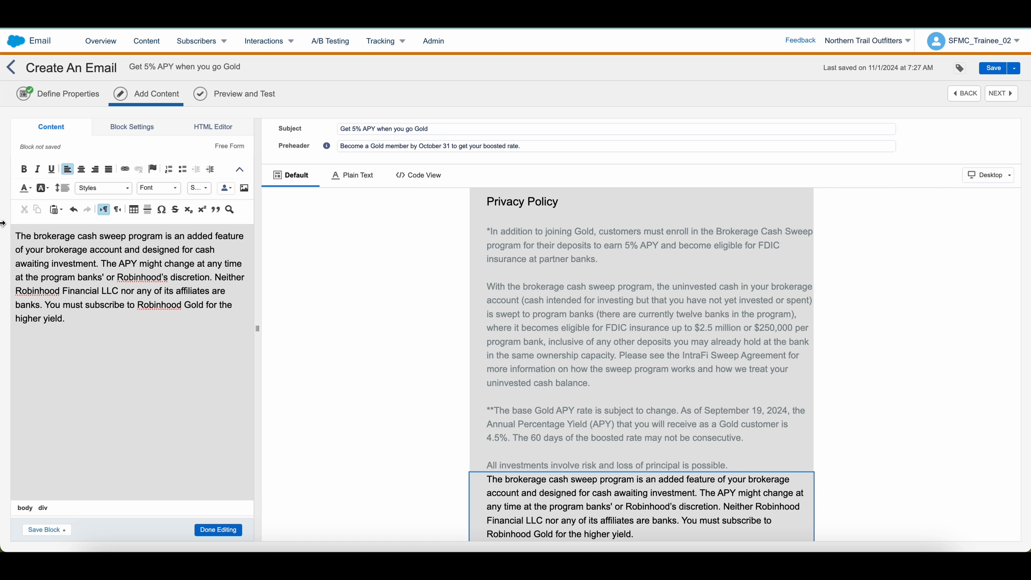
left_click(20, 228)
key("Return")
Adjust the paragraph's line spacing and turn its text grey
key("ctrl+a")
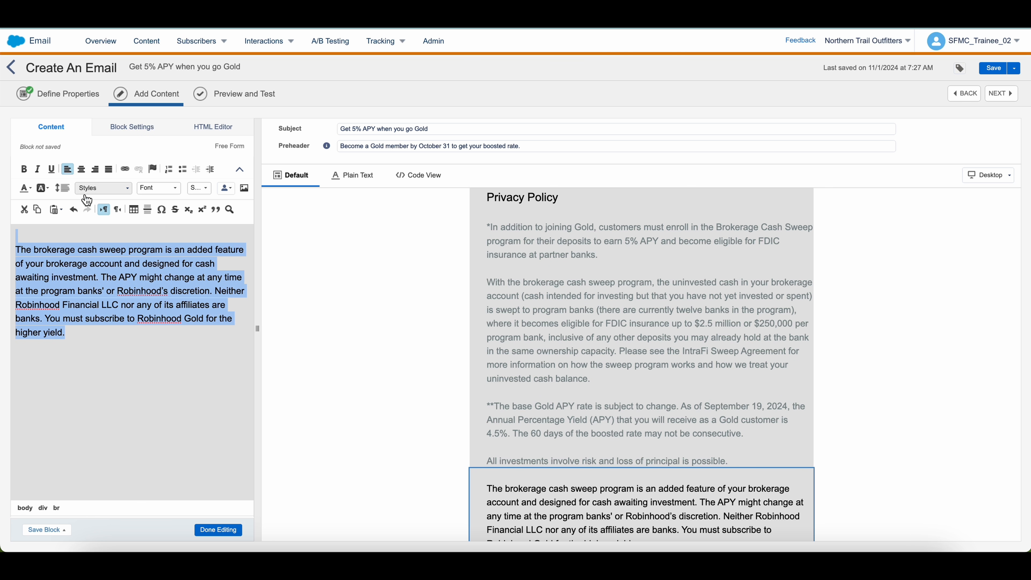
left_click(63, 191)
left_click(73, 244)
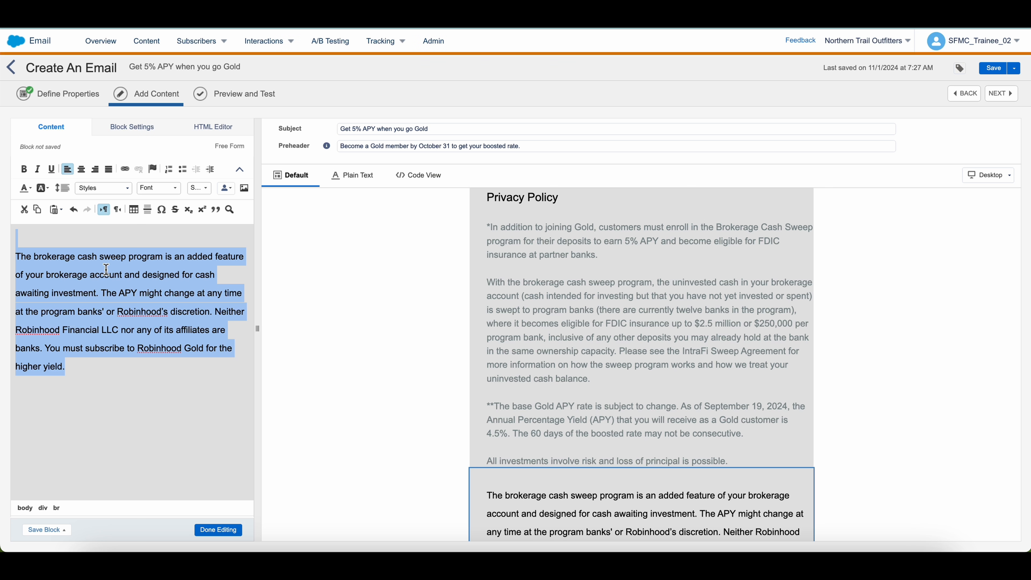
left_click(63, 188)
left_click(70, 228)
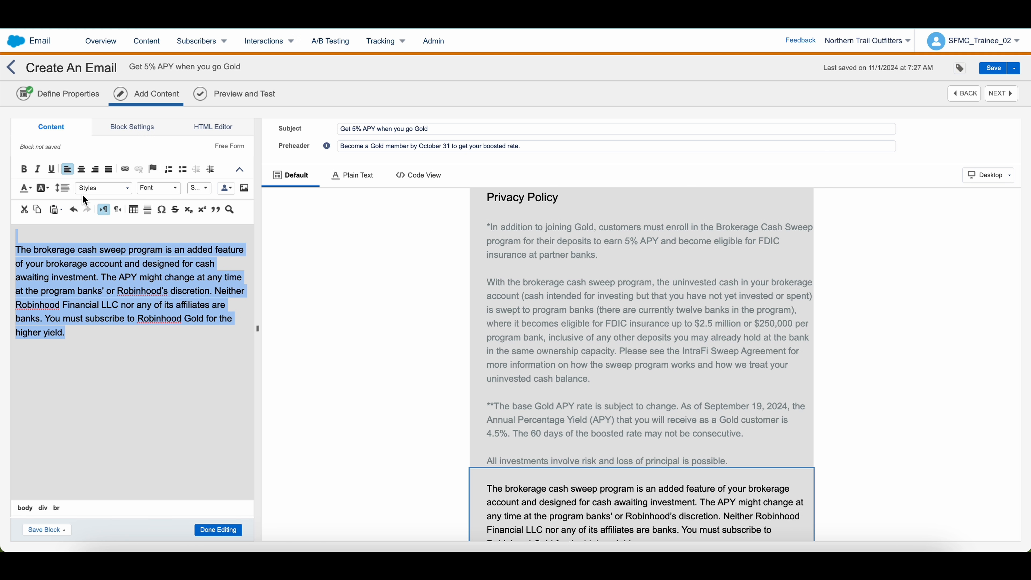
left_click(26, 190)
left_click(59, 238)
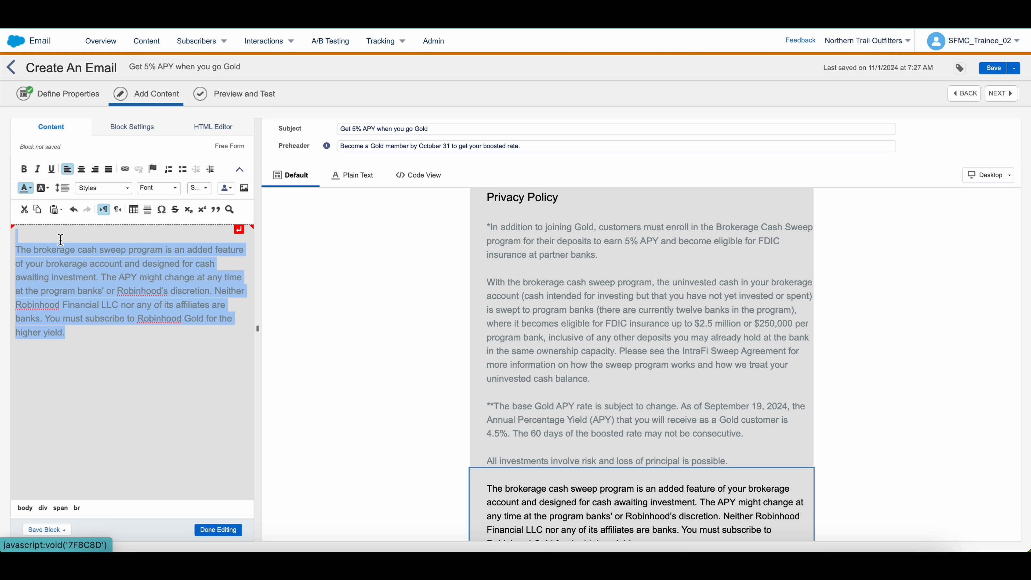
left_click(121, 355)
scroll(536, 467, "down", 1)
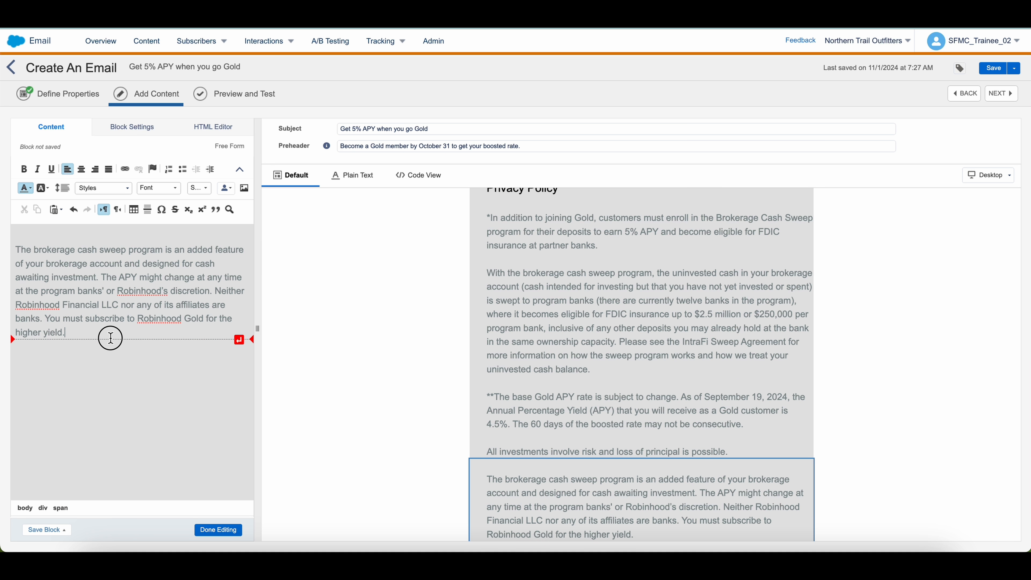
Add the Robinhood Gold membership and broker-dealer paragraphs to the fine print
triple_click(342, 286)
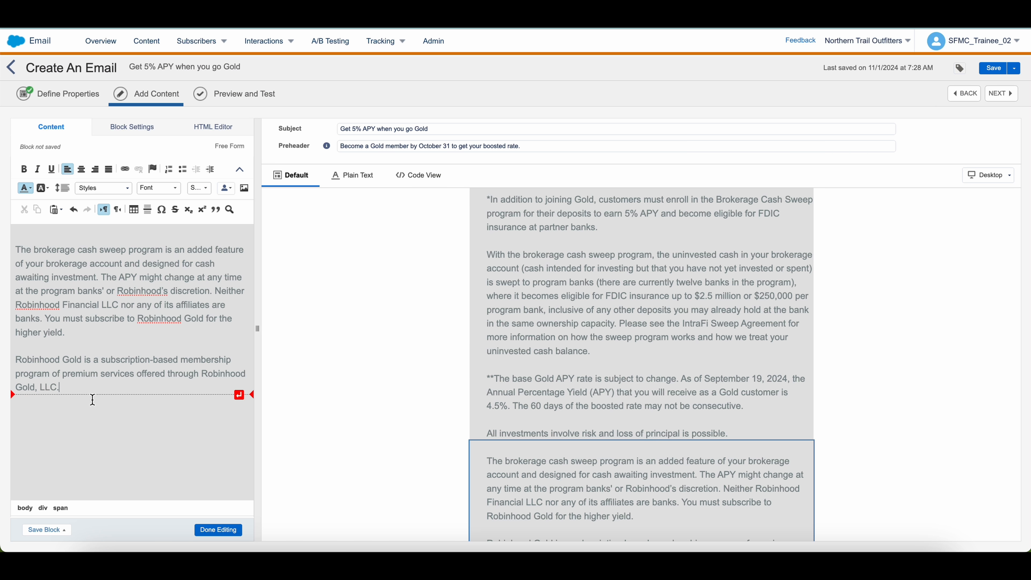
key("Return")
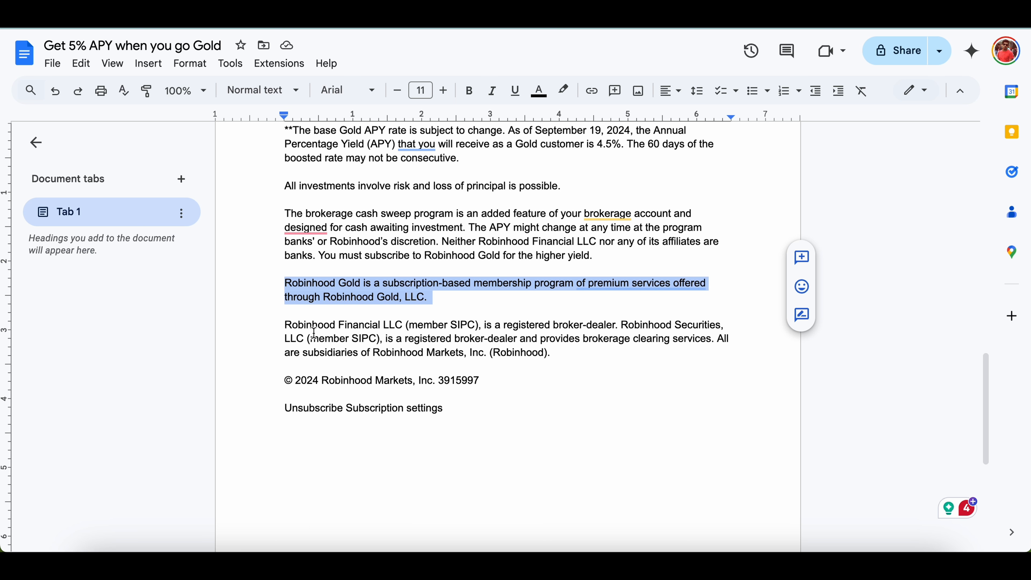
left_click_drag(284, 325, 564, 361)
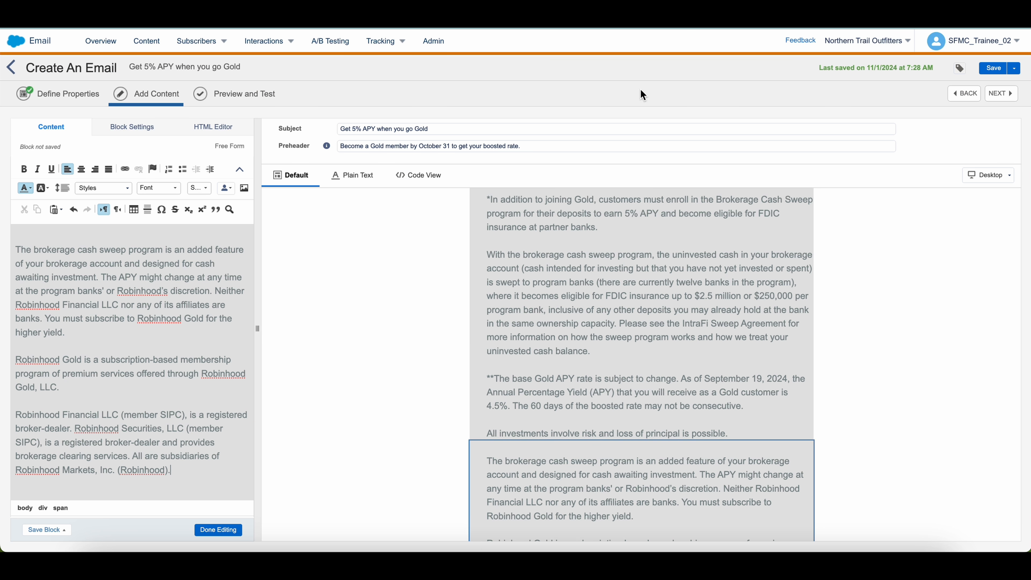
Paste the copyright and unsubscribe lines and finish editing the fine-print block
scroll(597, 260, "down", 3)
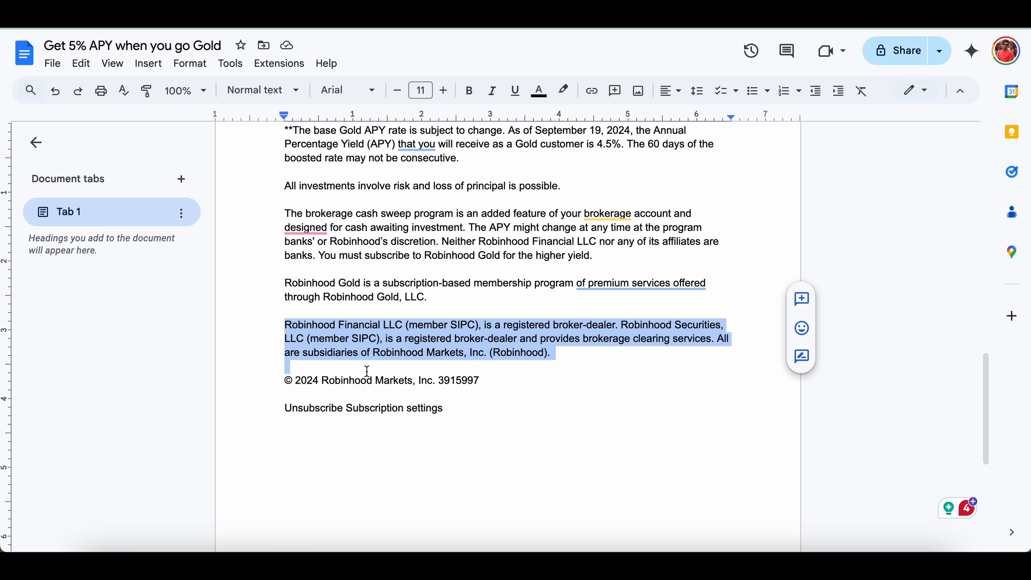
left_click(330, 379)
left_click(282, 377)
left_click_drag(283, 376, 509, 420)
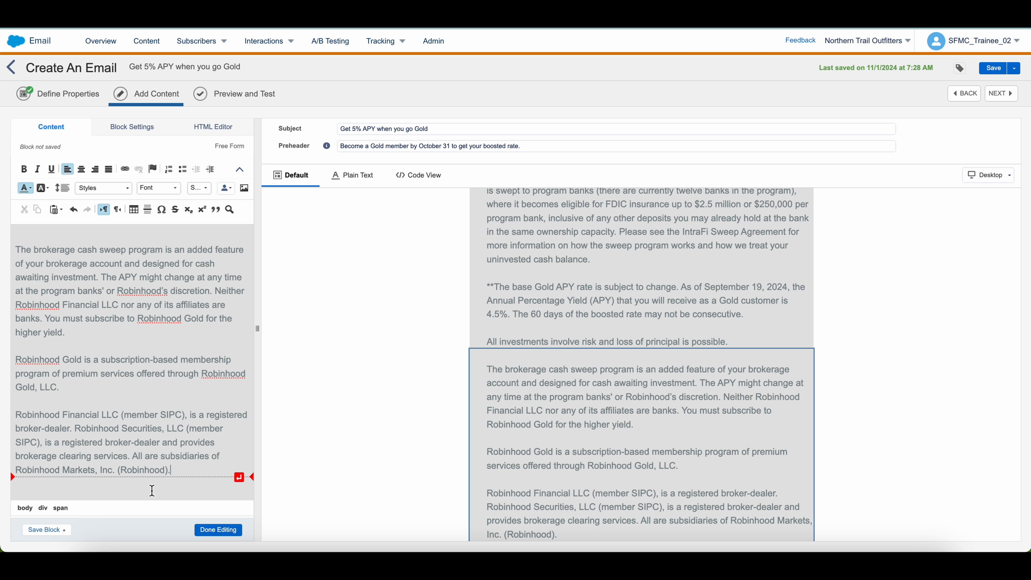
type("© 2024 Robinhood Markets, Inc. 3915997 Unsubscribe Subscription settings")
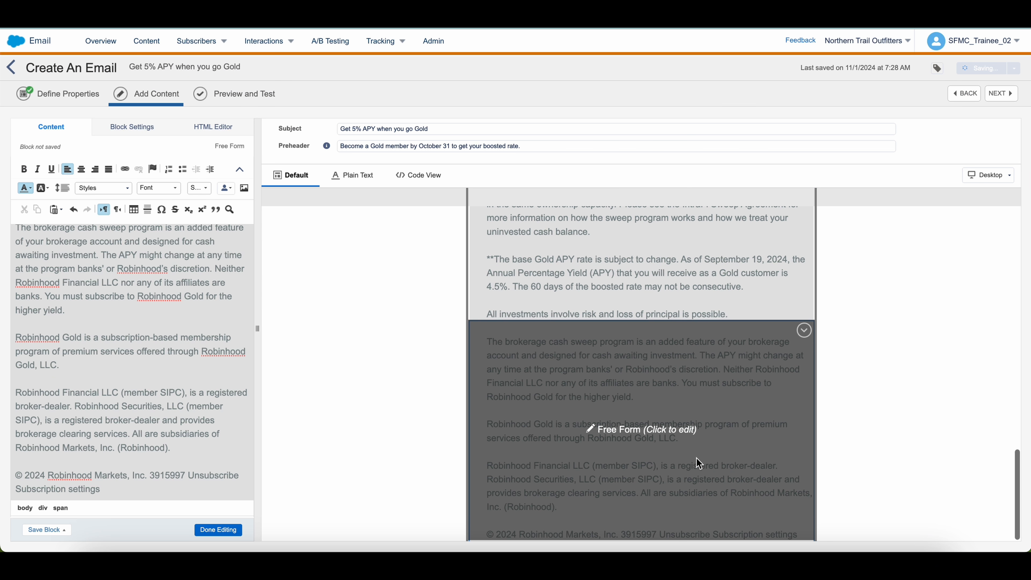
left_click(895, 437)
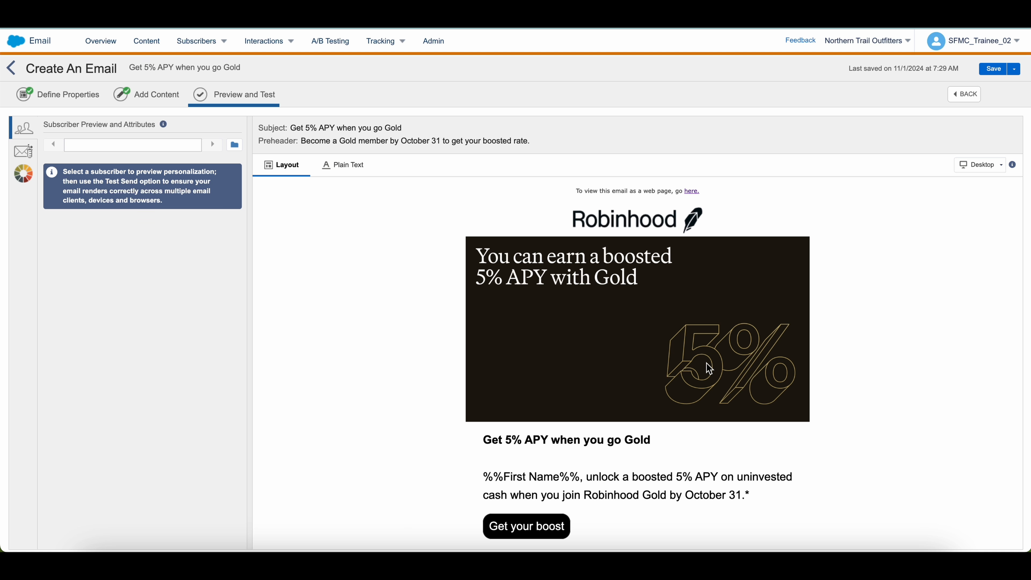
scroll(709, 368, "down", 3)
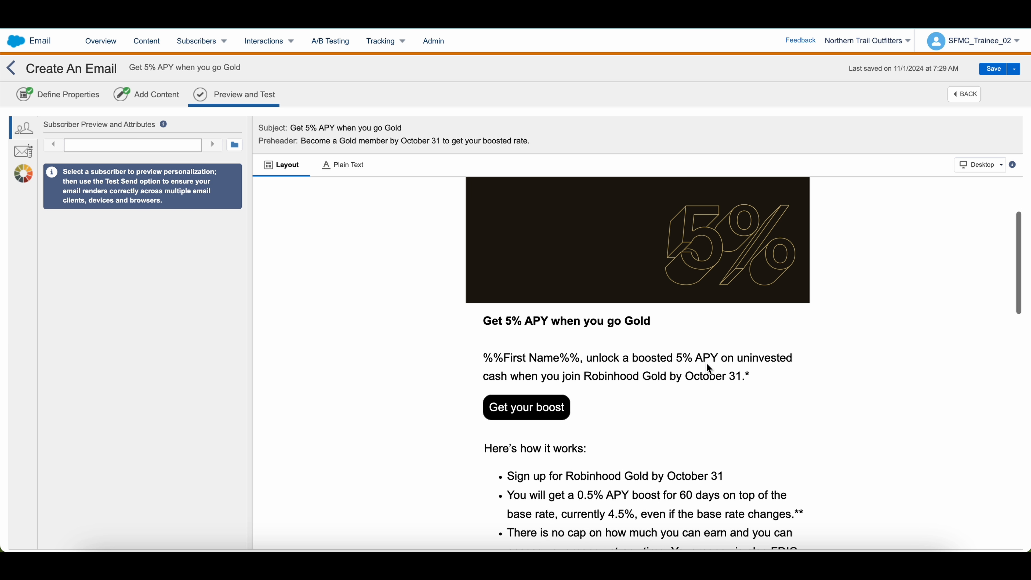
scroll(709, 369, "up", 3)
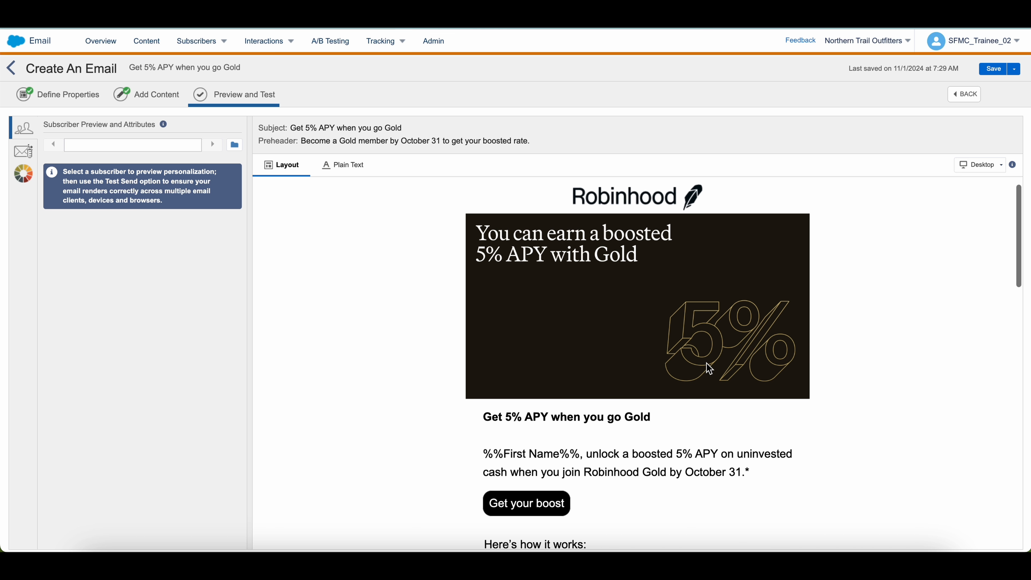
scroll(709, 368, "down", 1)
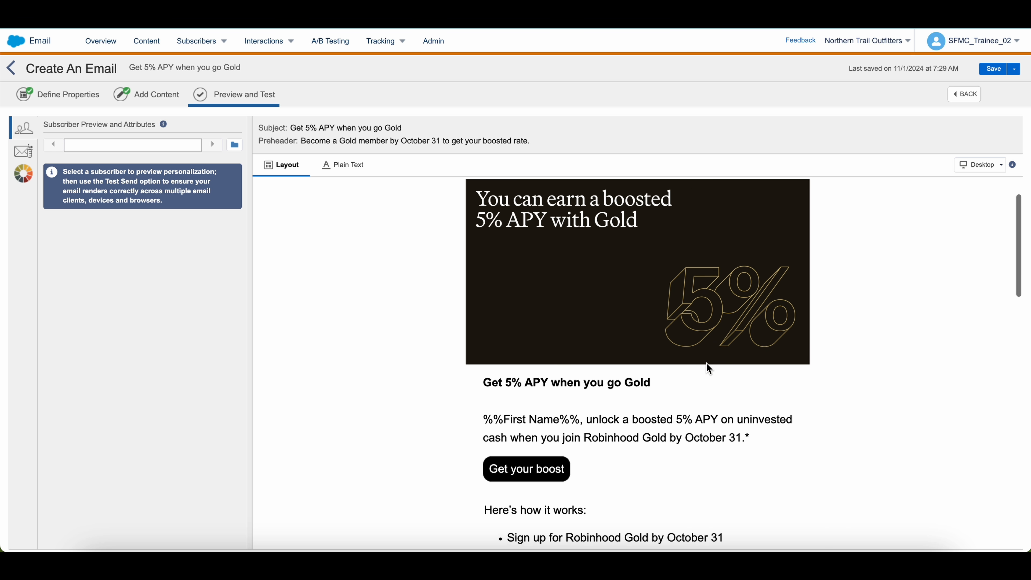
scroll(709, 368, "down", 2)
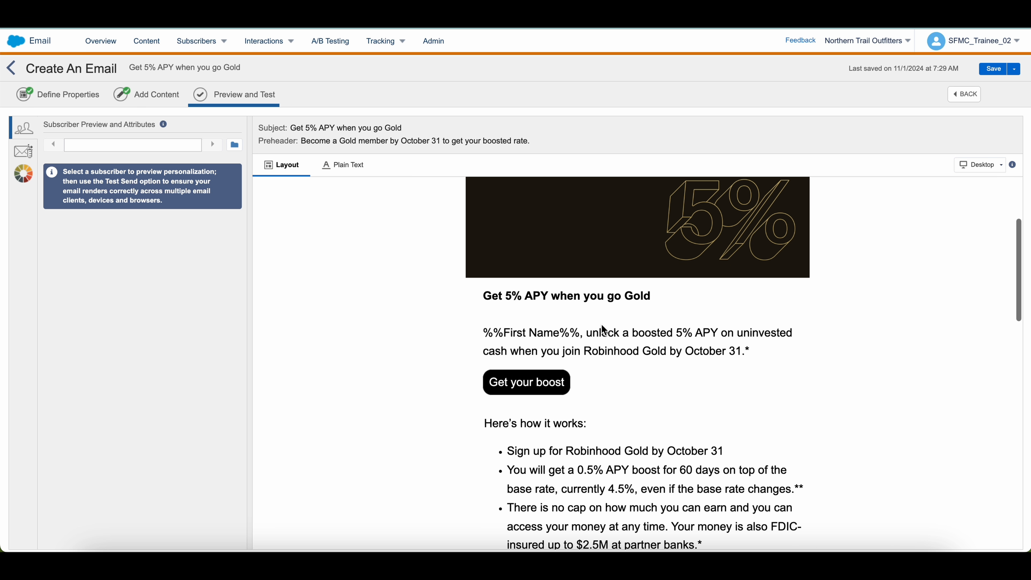
scroll(590, 354, "down", 5)
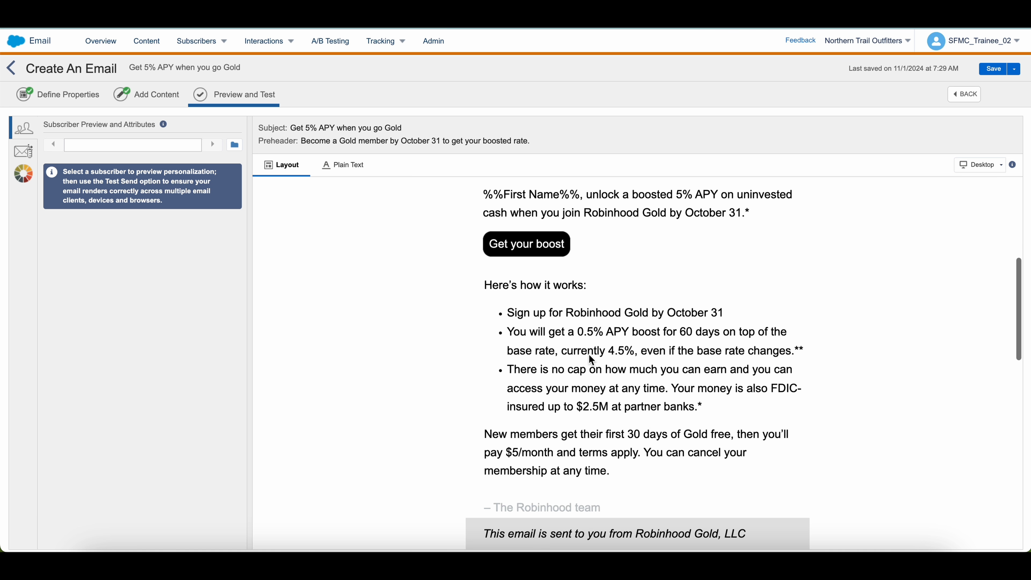
scroll(589, 360, "down", 5)
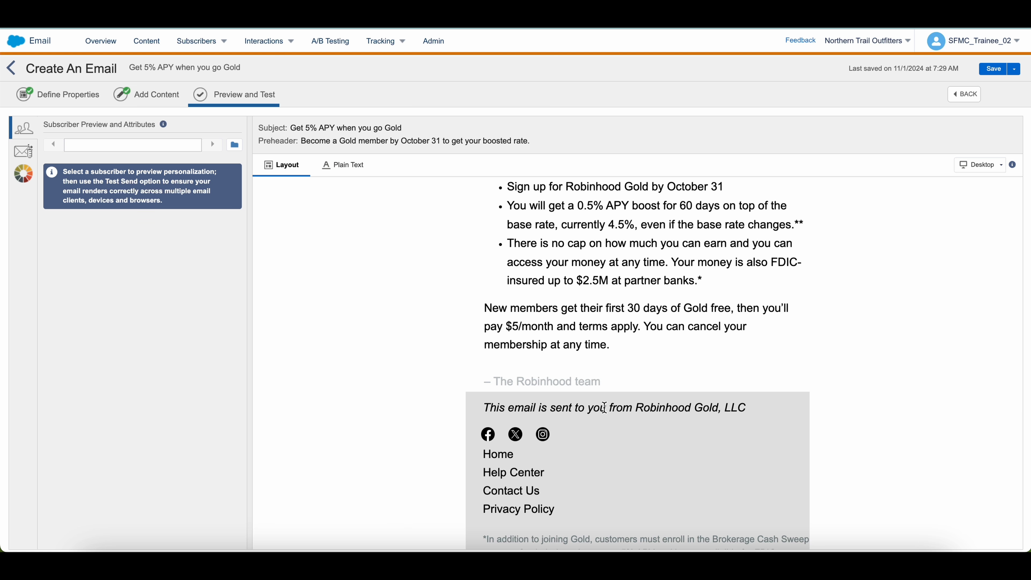
scroll(604, 407, "up", 12)
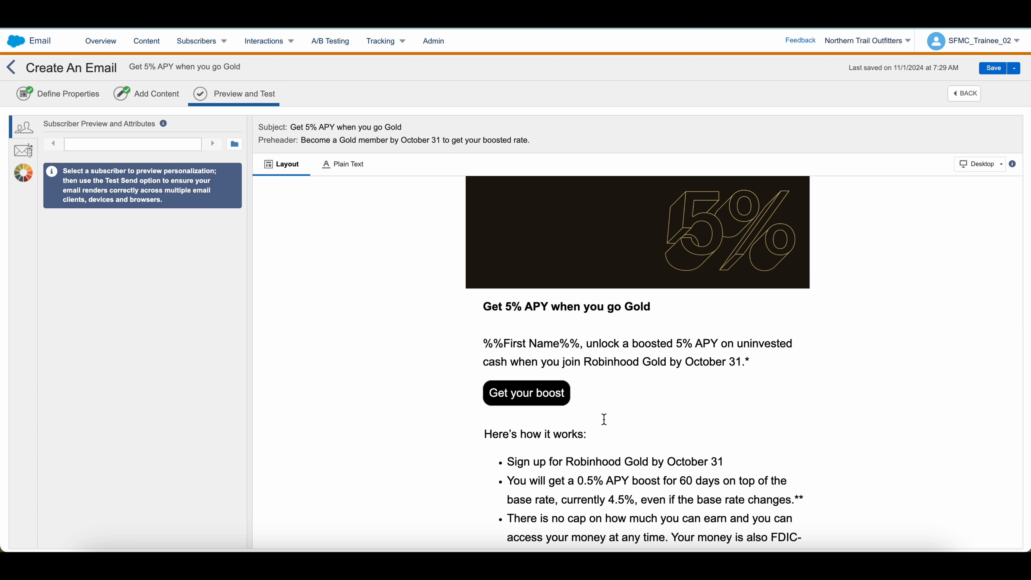
scroll(605, 419, "up", 3)
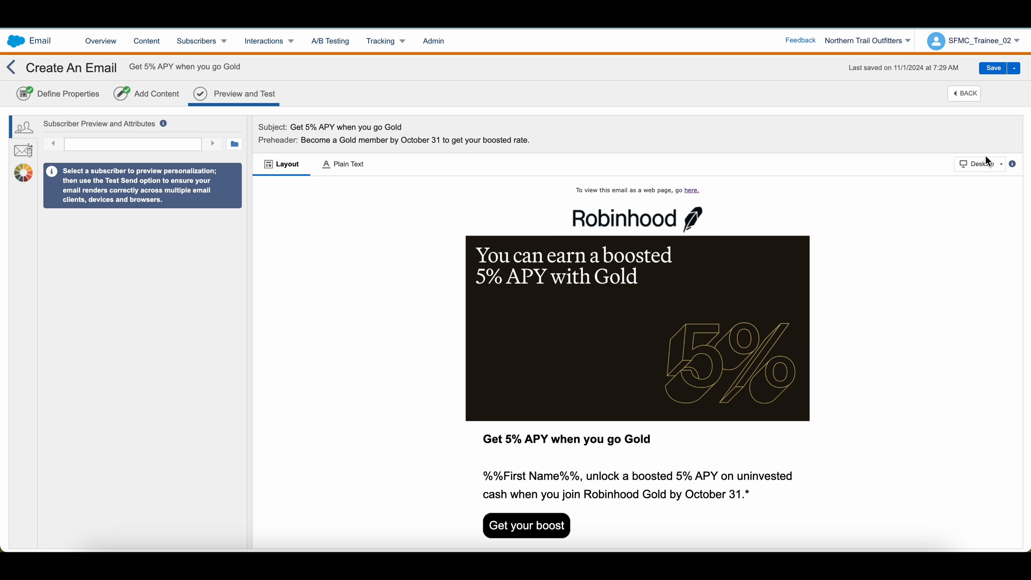
left_click(989, 174)
left_click(985, 198)
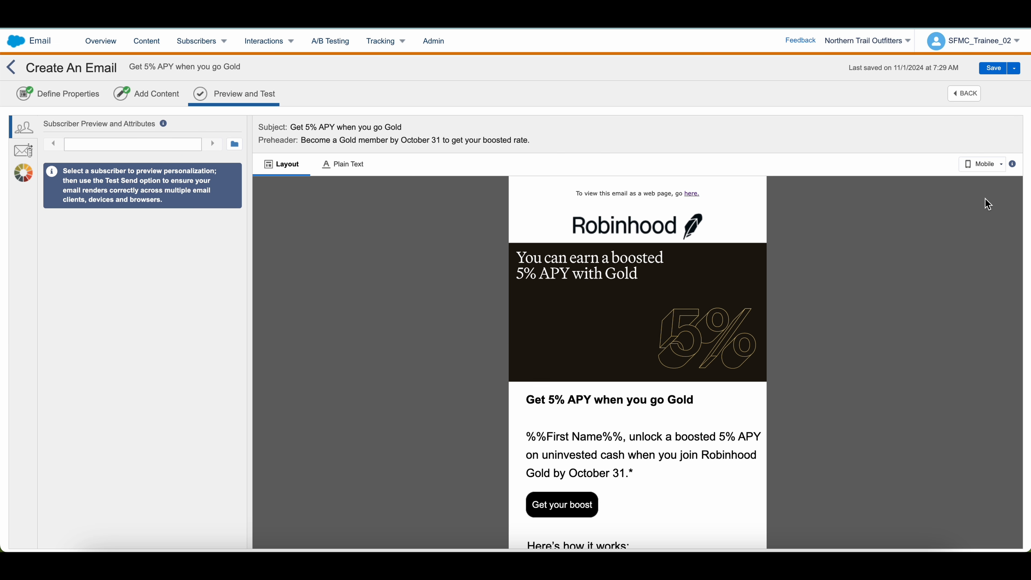
scroll(737, 414, "down", 10)
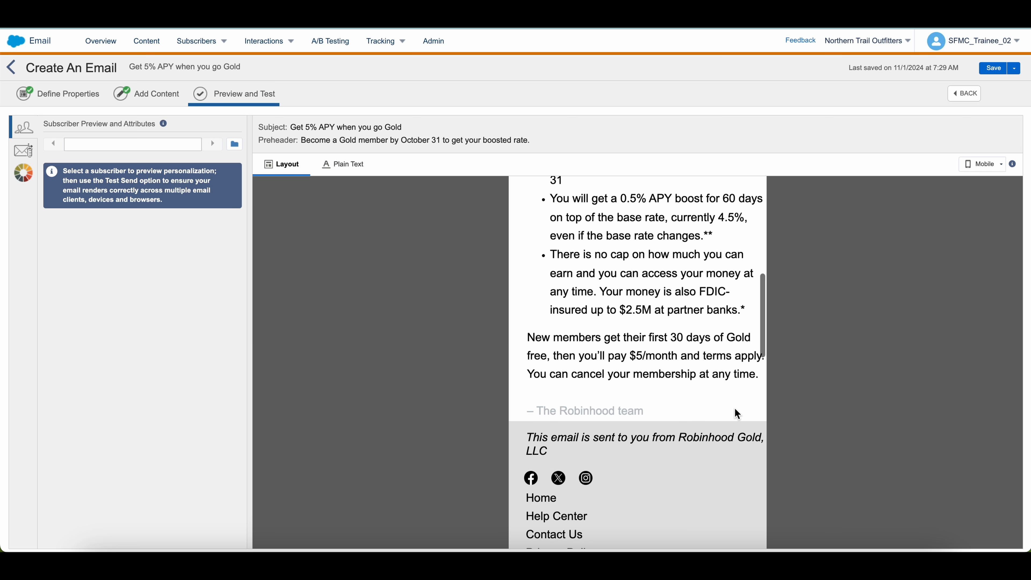
scroll(669, 392, "down", 5)
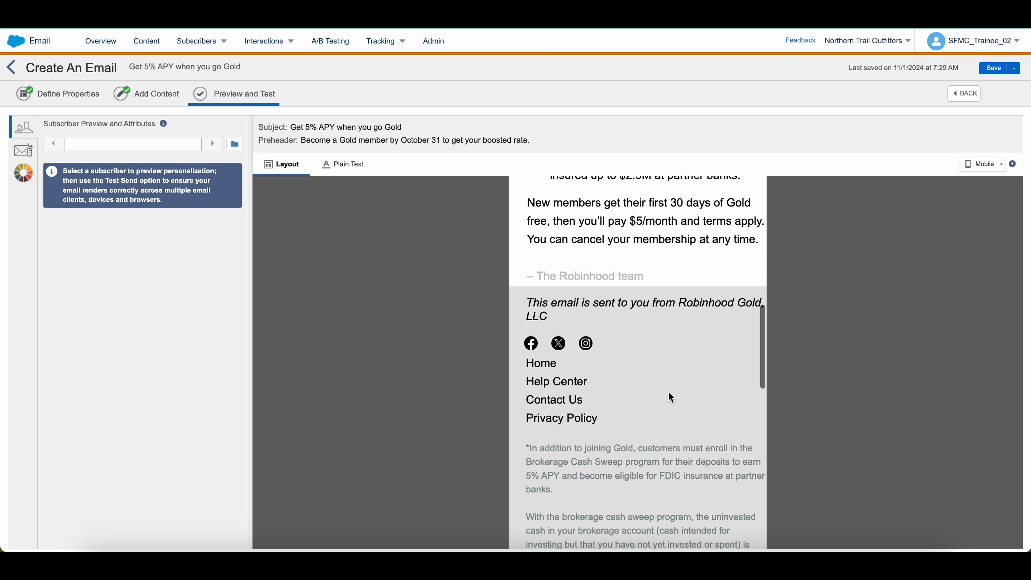
scroll(669, 392, "down", 5)
scroll(714, 362, "down", 4)
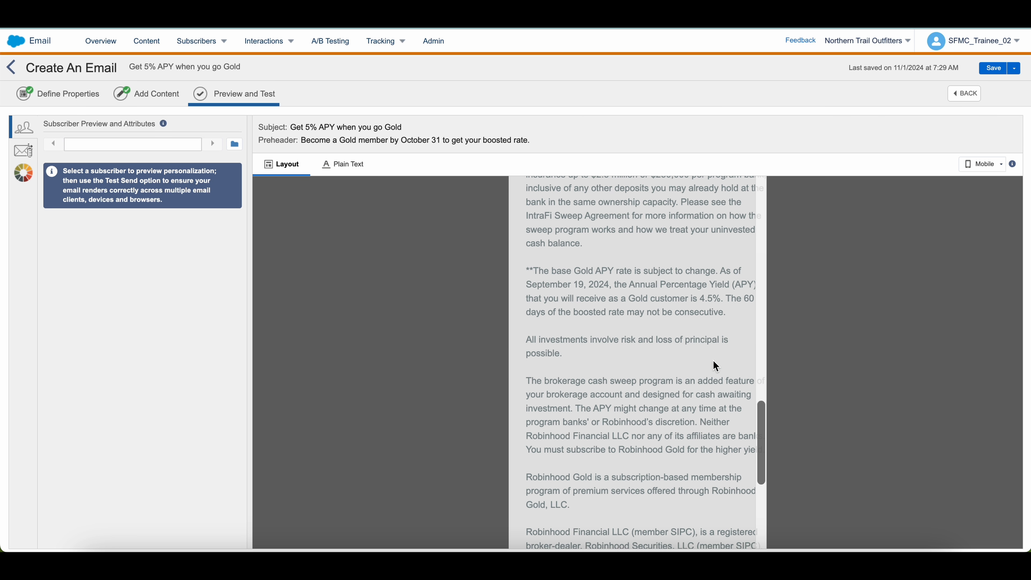
scroll(714, 361, "up", 7)
scroll(713, 361, "up", 5)
left_click(982, 163)
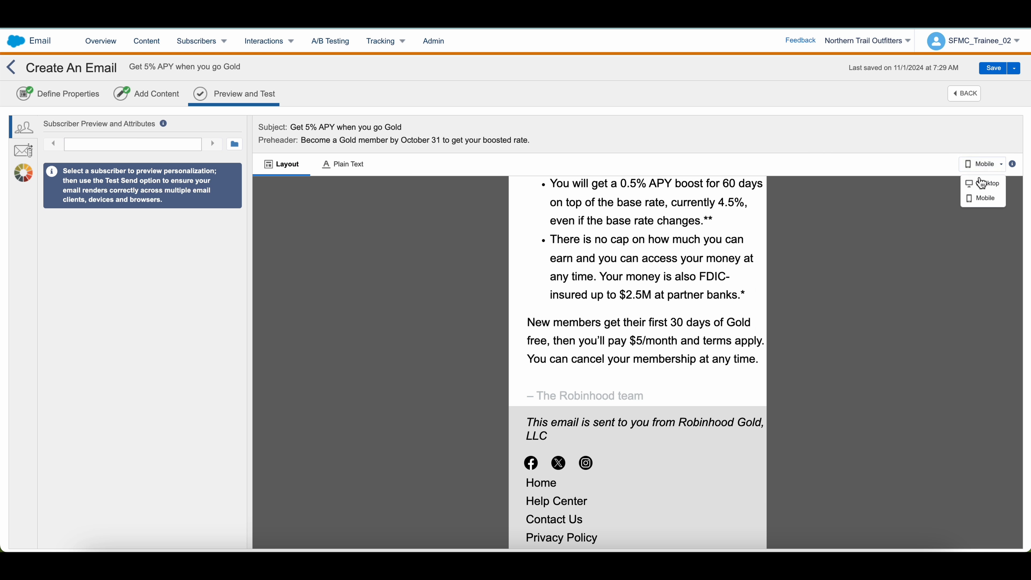
left_click(978, 181)
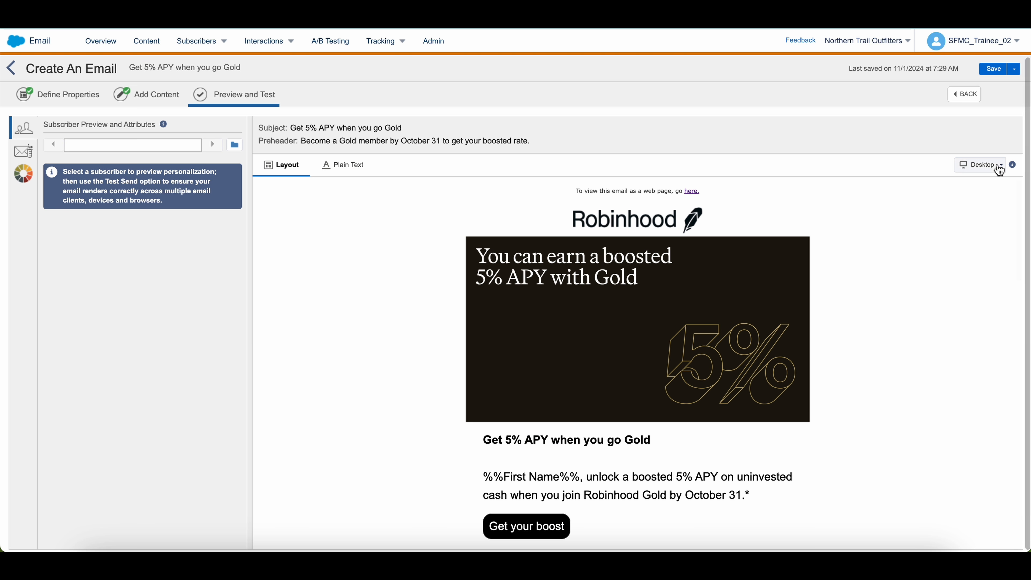